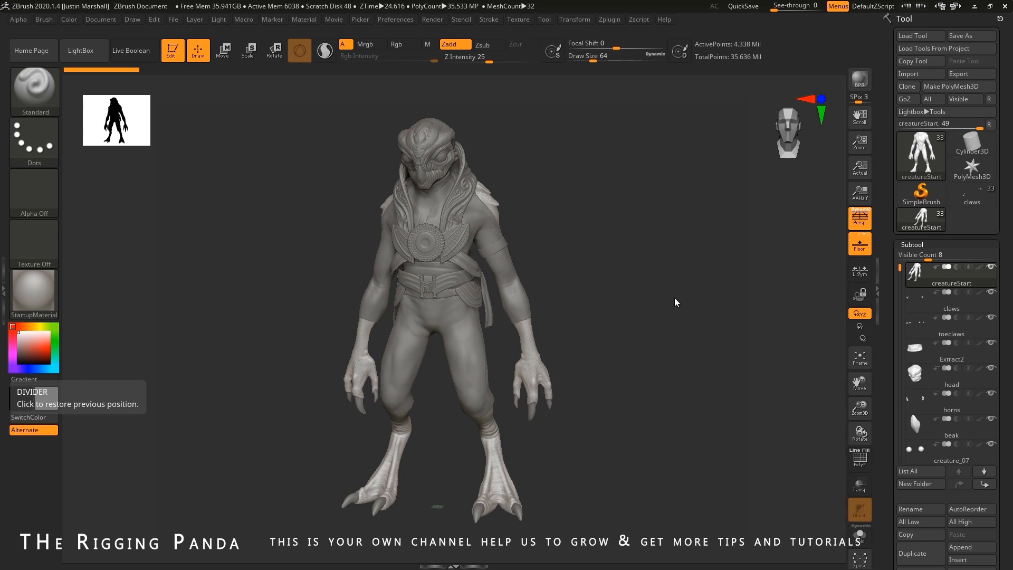
- Toggle Freeze borders off and back on in Decimation Master, and pre-process all subtools
left_click(611, 20)
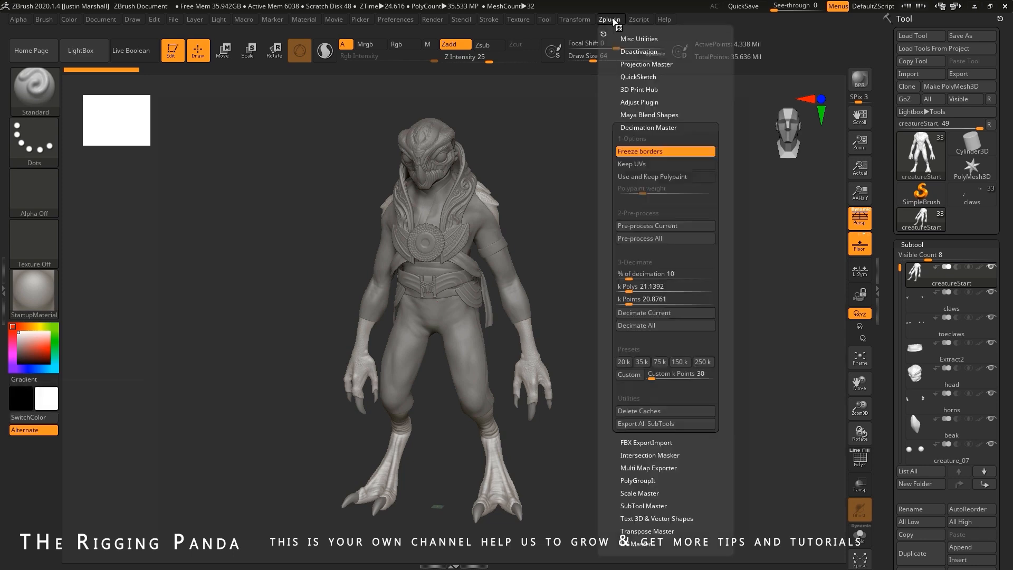
left_click(656, 129)
left_click(657, 126)
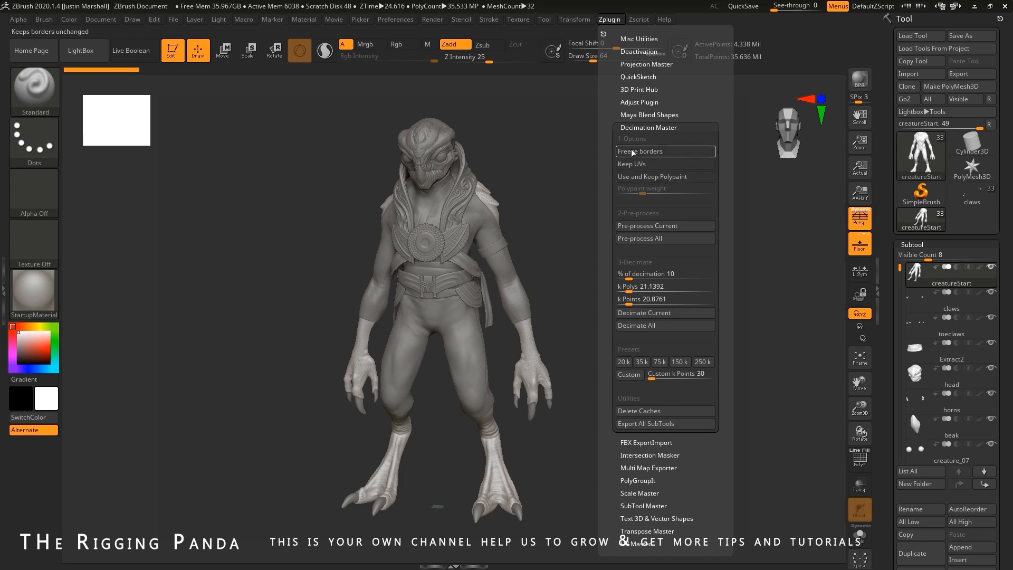
left_click(660, 152)
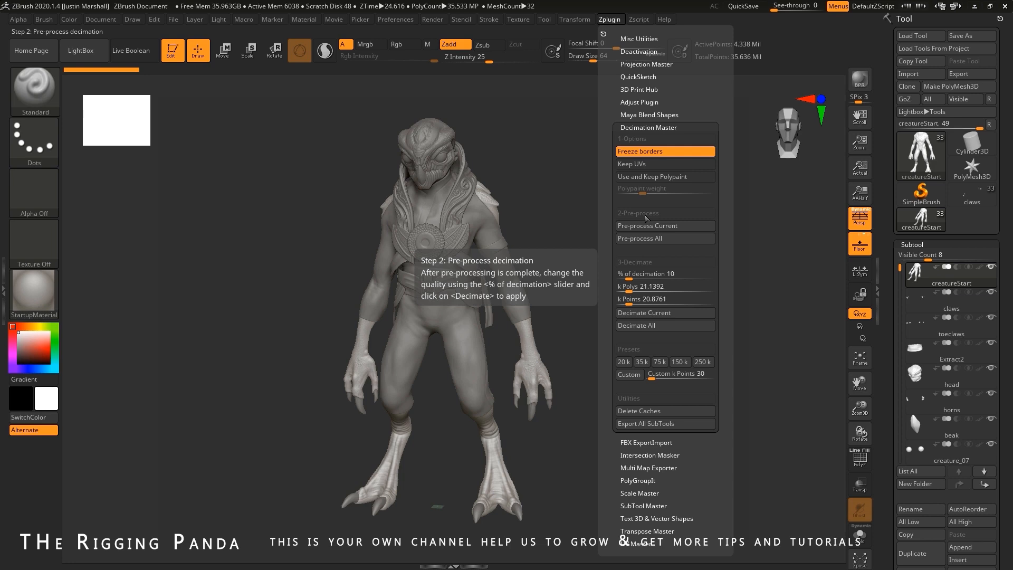
left_click(662, 244)
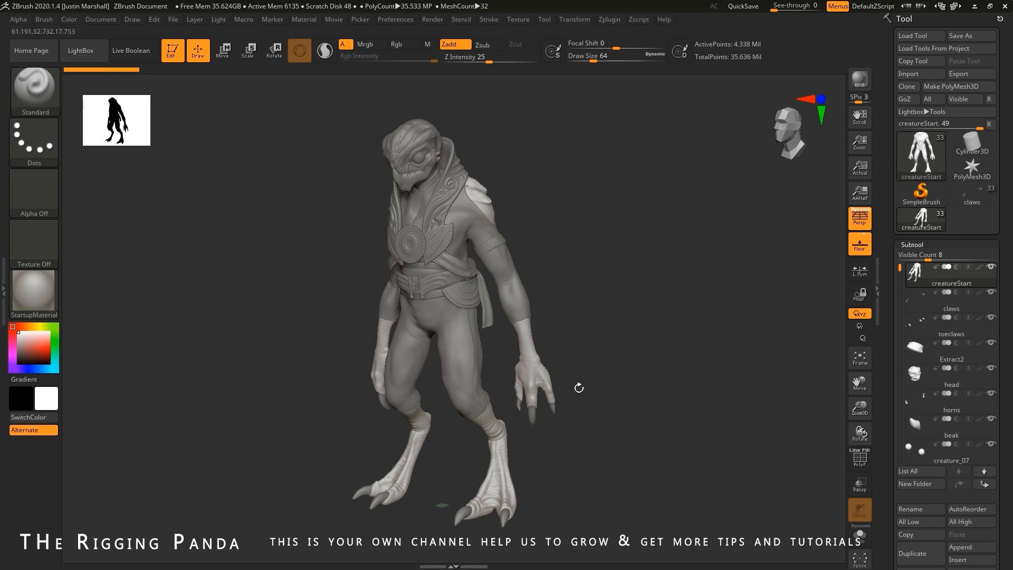
- Inspect the creature's mesh density by briefly displaying the polyframe on the body subtool
left_click(610, 21)
right_click_drag(614, 273, 649, 313, "ctrl")
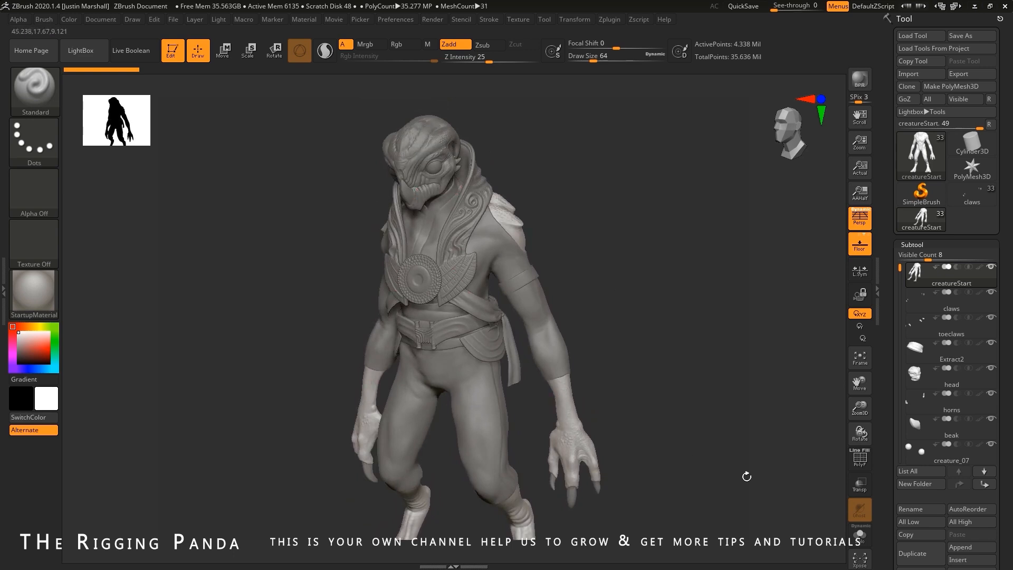
left_click(860, 457)
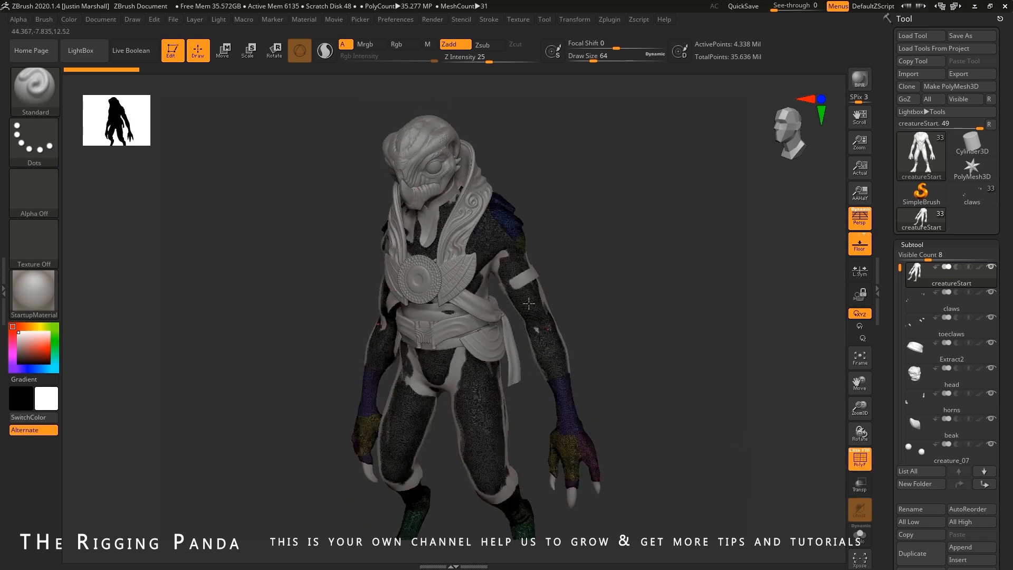
left_click(866, 462)
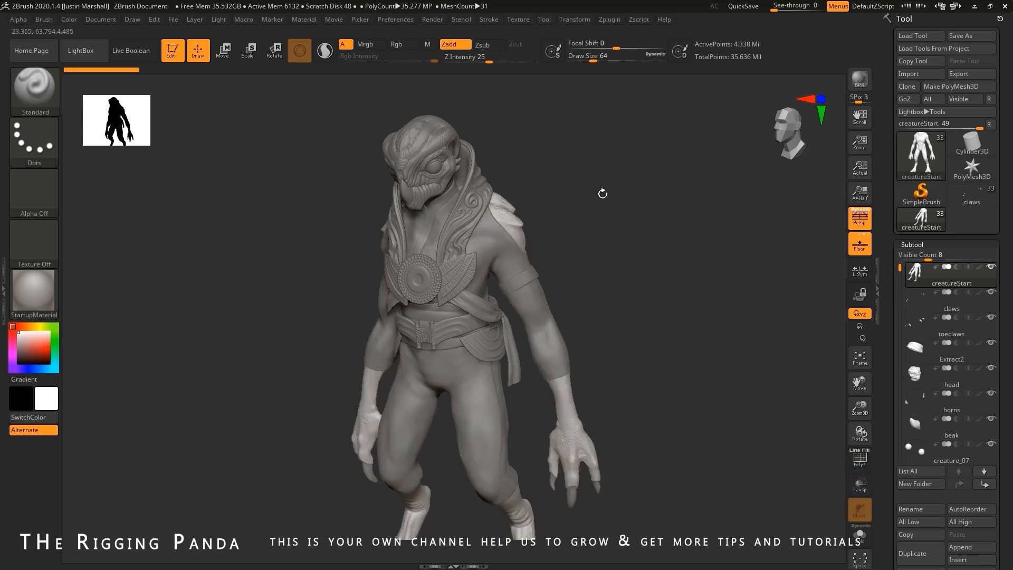
- Decimate all subtools with the decimation percentage at 20
left_click(611, 20)
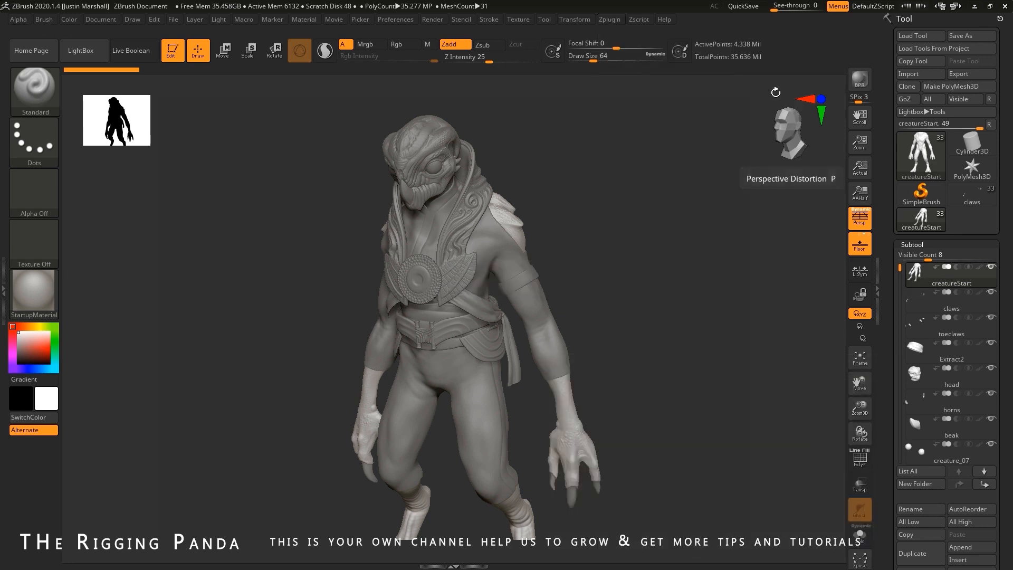
left_click(609, 19)
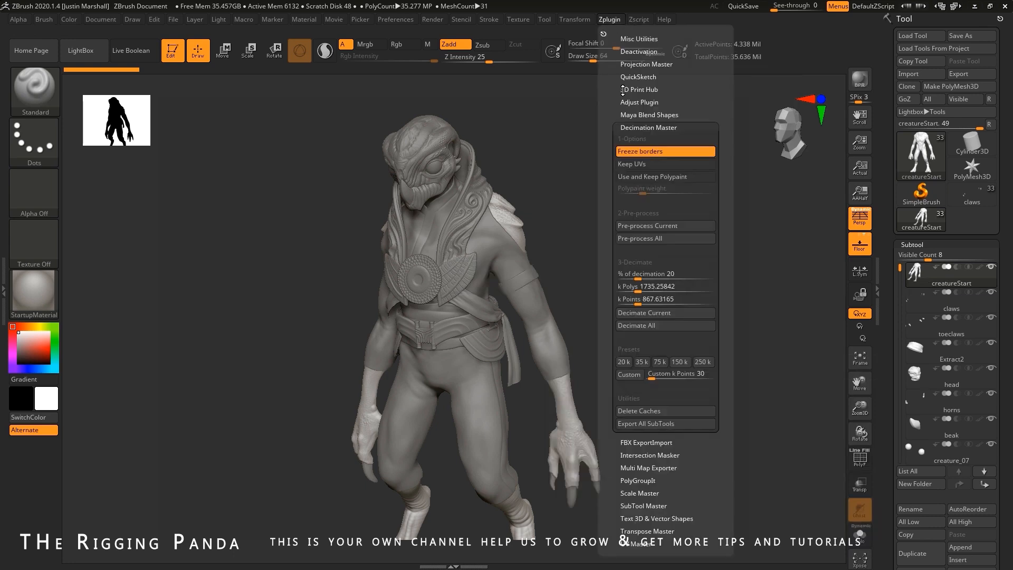
left_click(654, 325)
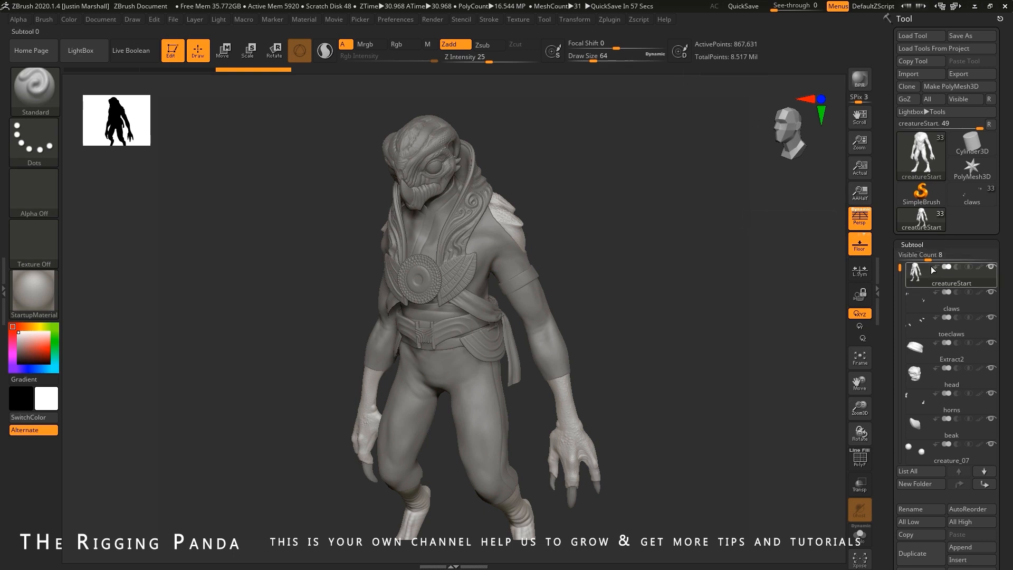
- Check the polygon counts of the creatureStart and claws subtools and examine the decimated body with the polyframe displayed
mouse_move(932, 274)
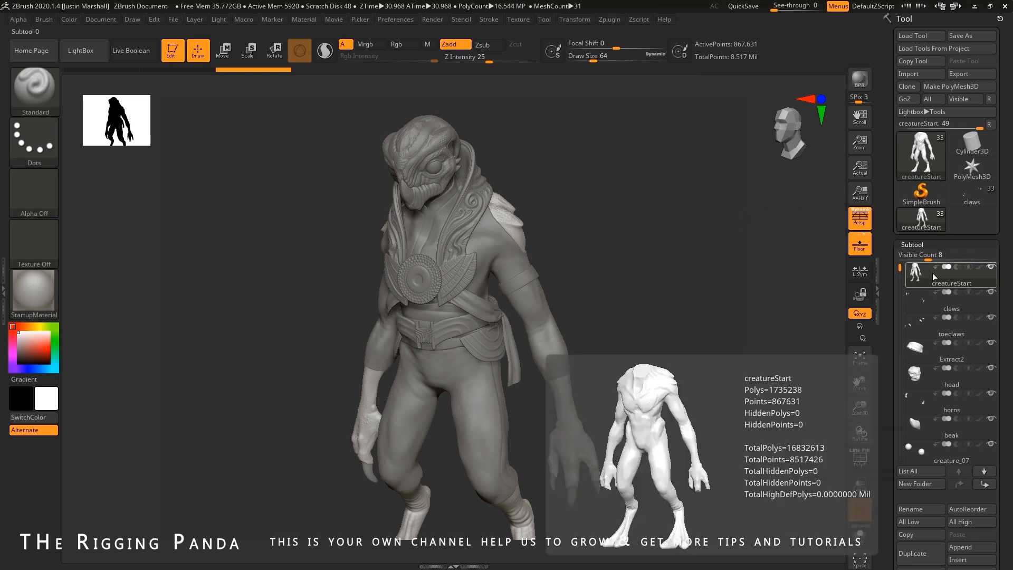
mouse_move(933, 301)
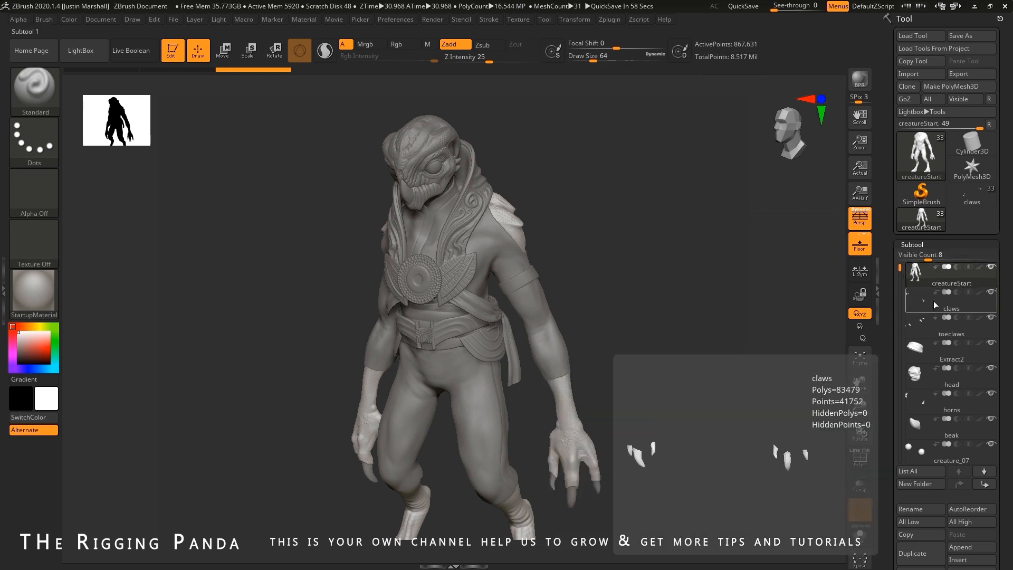
right_click_drag(650, 315, 568, 209, "ctrl")
right_click_drag(649, 267, 692, 260)
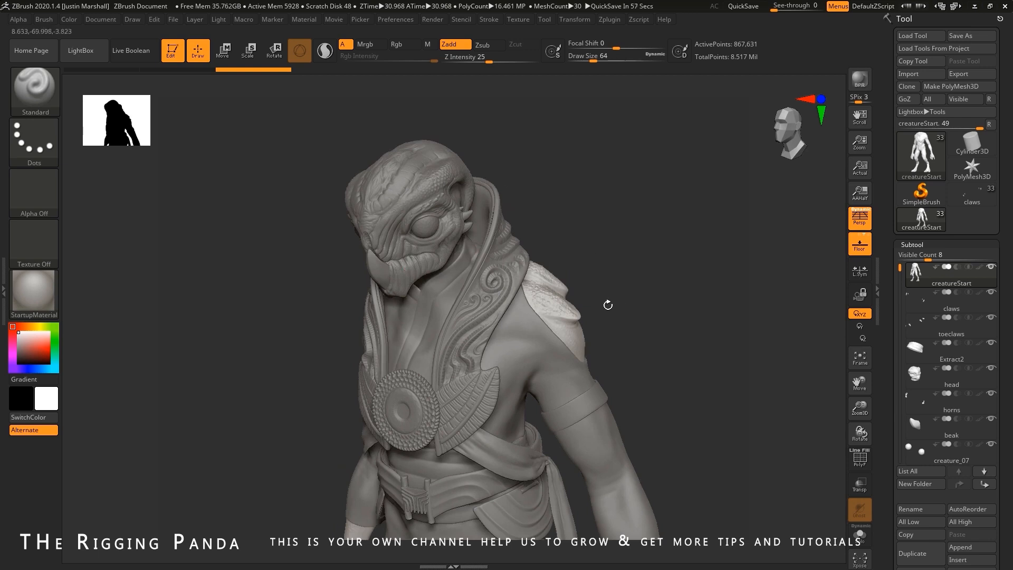
left_click_drag(649, 319, 664, 227, "alt")
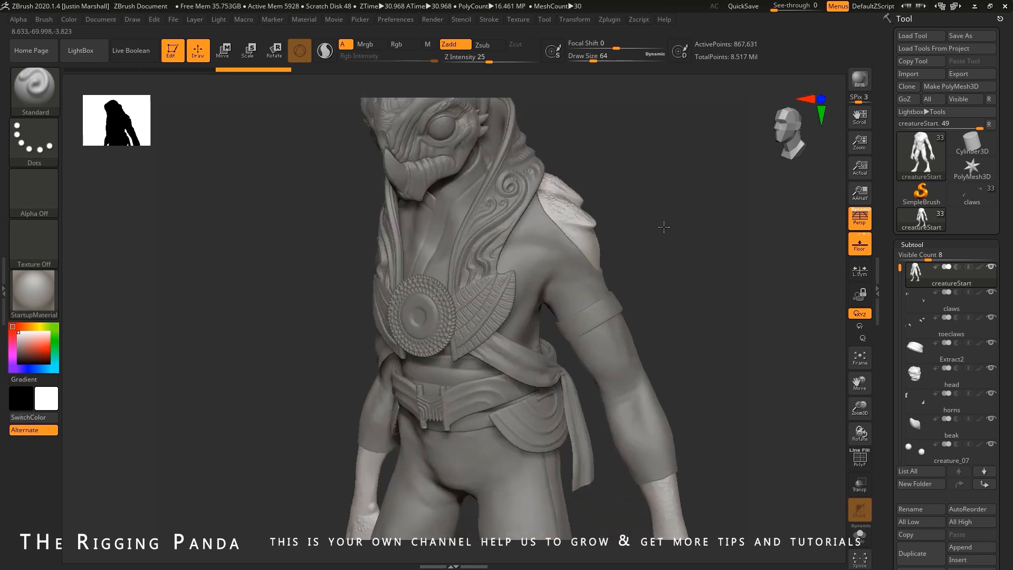
left_click(860, 457)
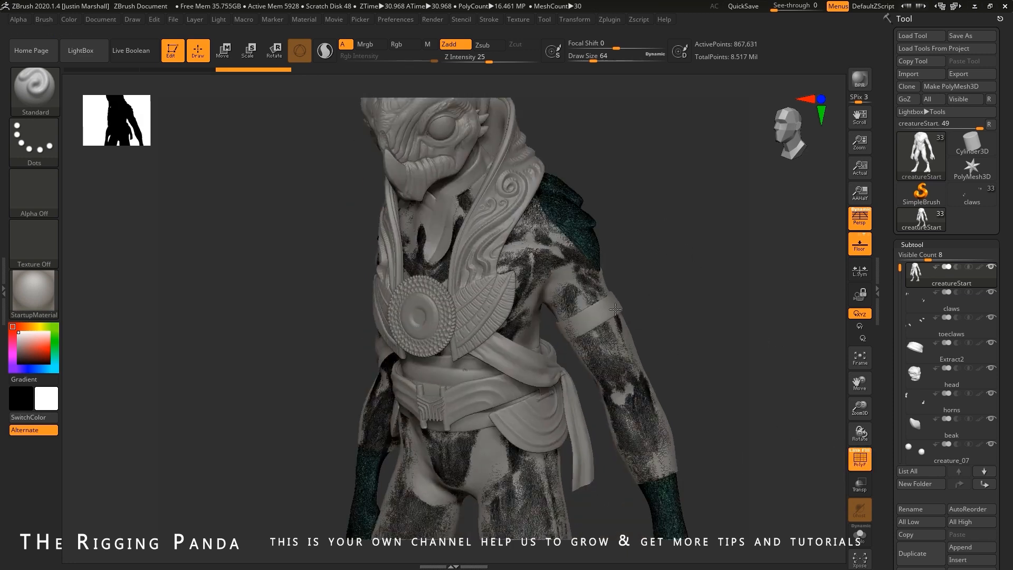
- Select the jumpsuit subtool, decimate only it at 10 percent, and hide the polyframe
left_click(570, 285, "alt")
left_click_drag(708, 266, 644, 153)
left_click(609, 19)
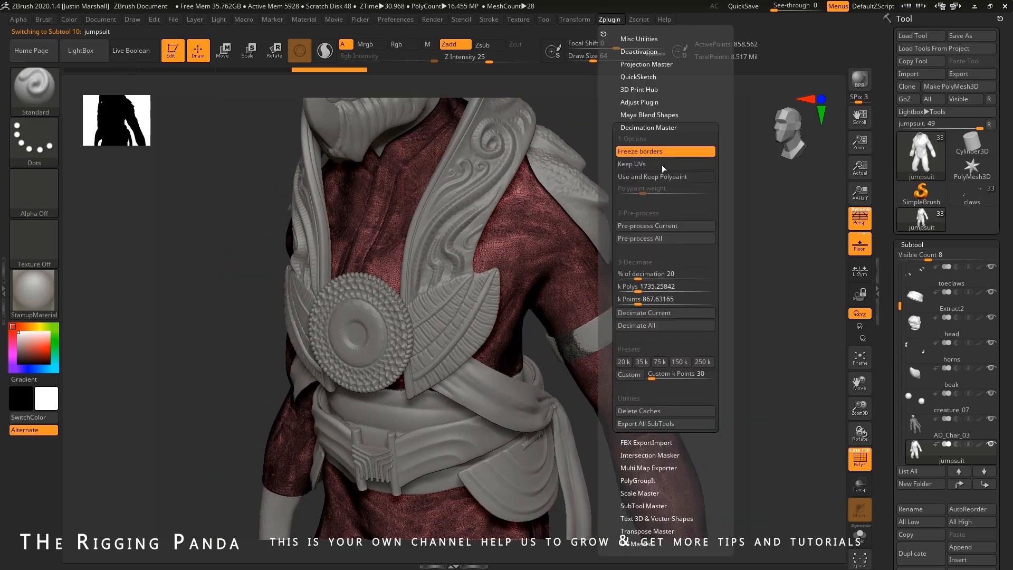
left_click(660, 273)
type("100")
key("Return")
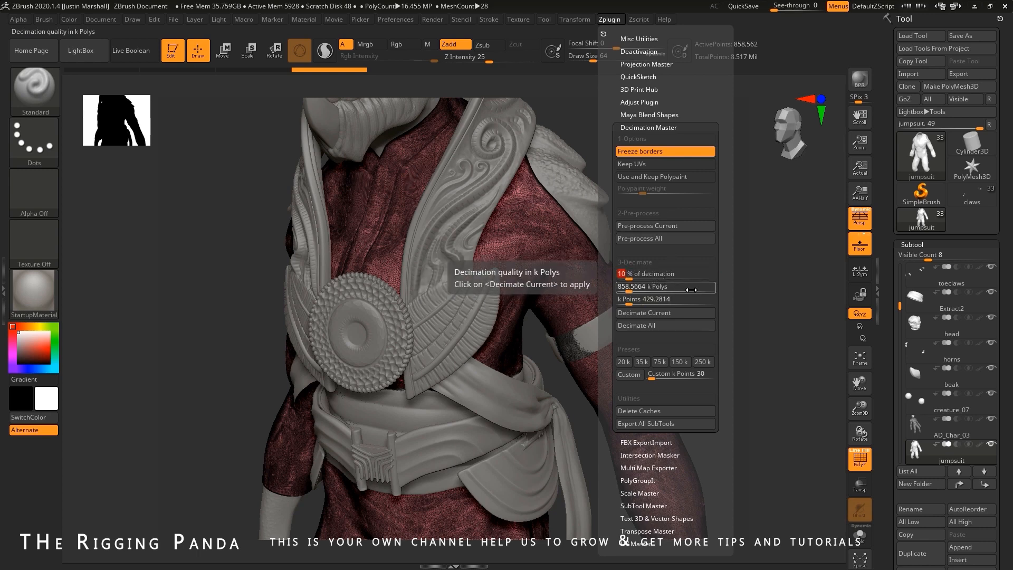
left_click(663, 315)
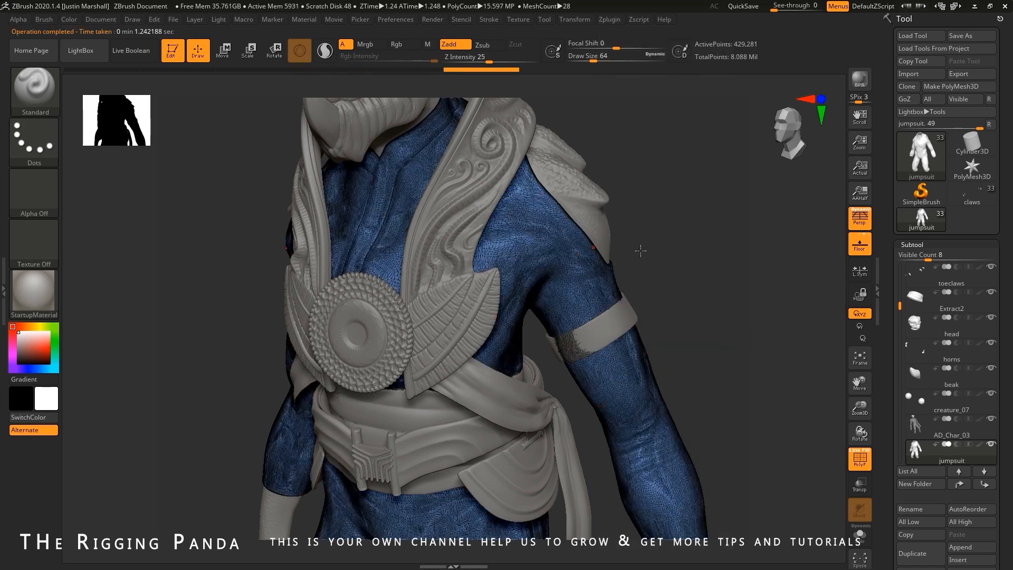
left_click(860, 459)
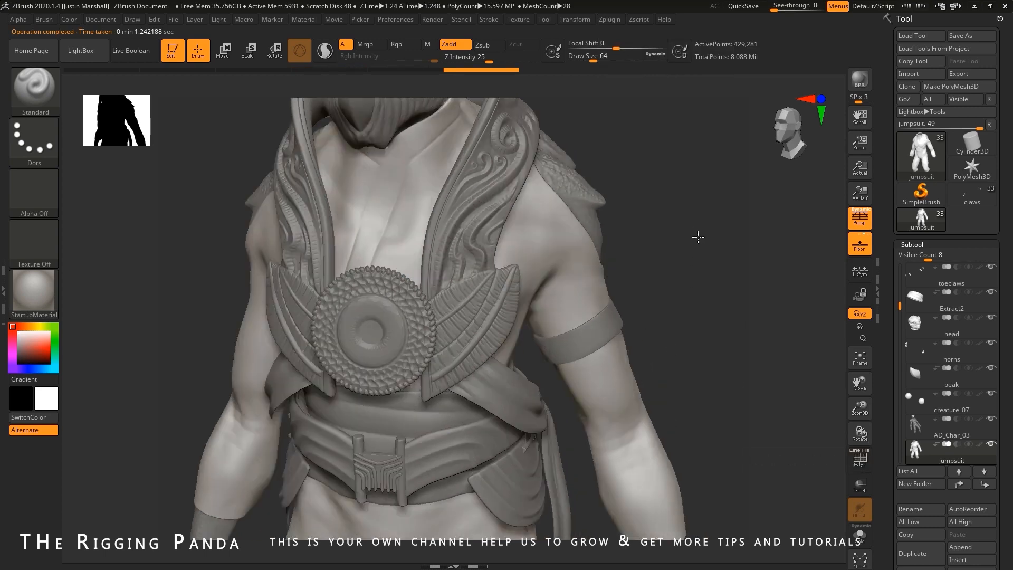
left_click_drag(698, 237, 697, 238)
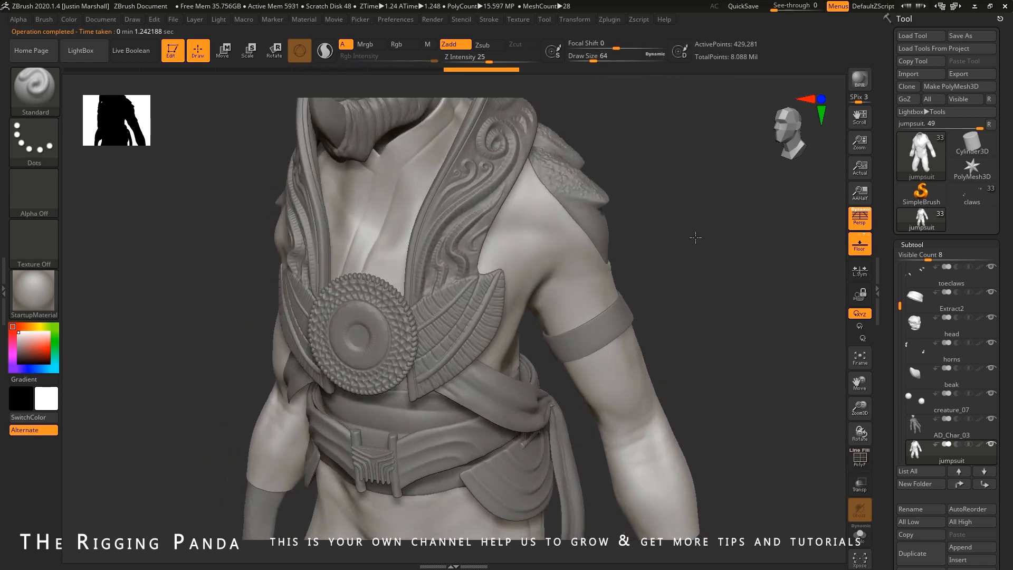
- Select the cowl_wood_final subtool, check its wireframe, and decimate only that subtool with the 10 percent setting
left_click(487, 189, "alt")
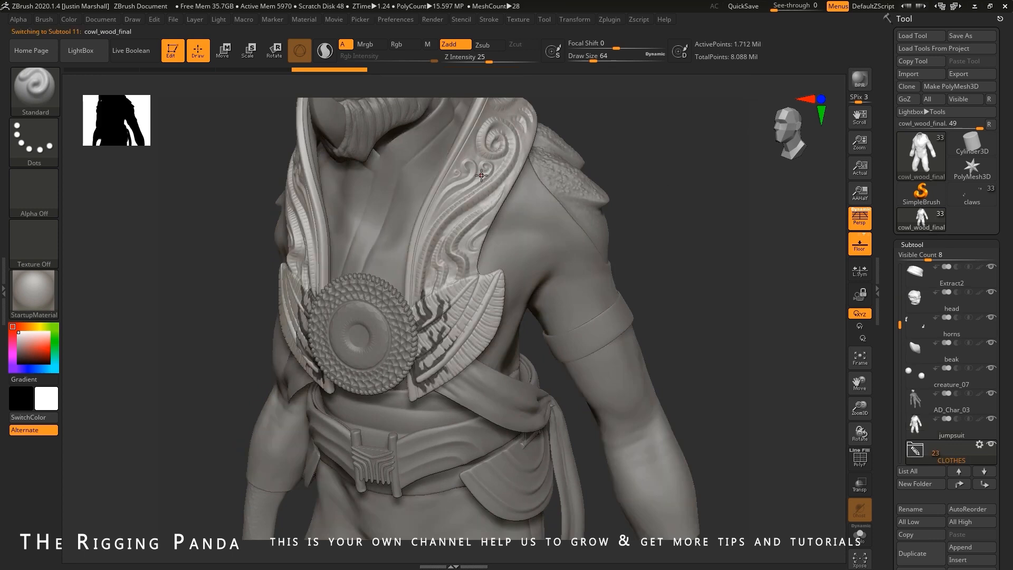
left_click(860, 458)
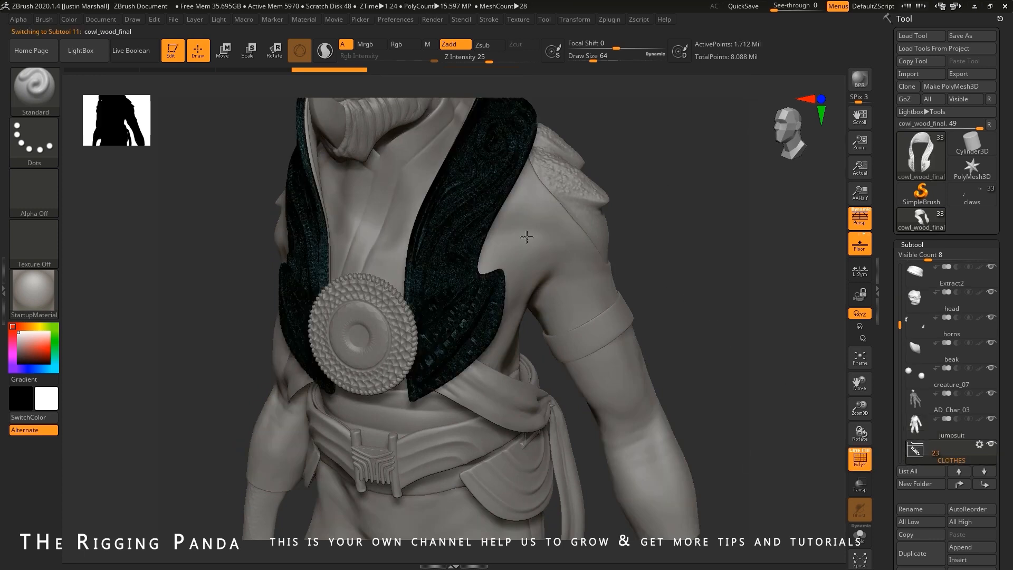
left_click(860, 458)
left_click(616, 19)
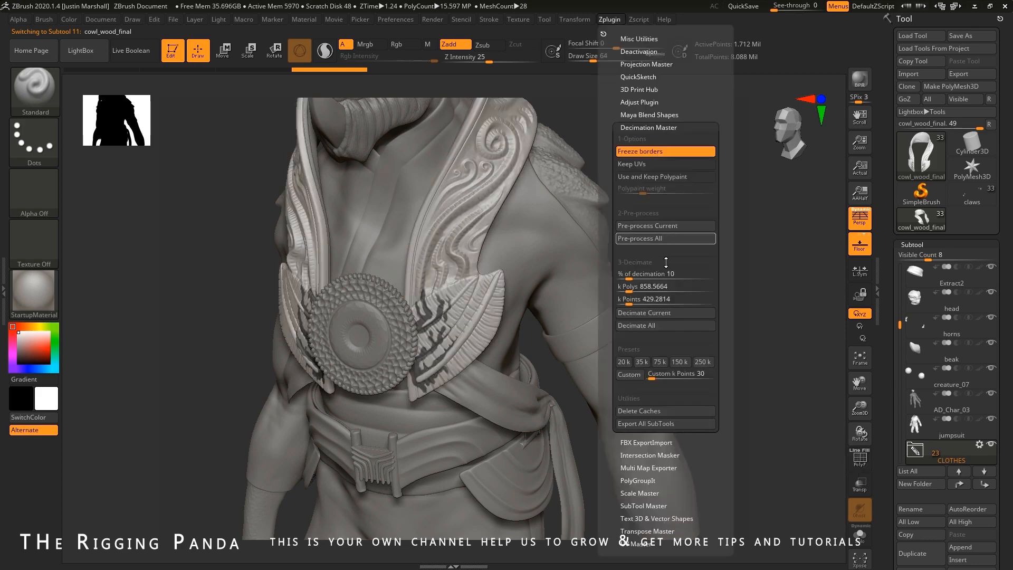
left_click(664, 312)
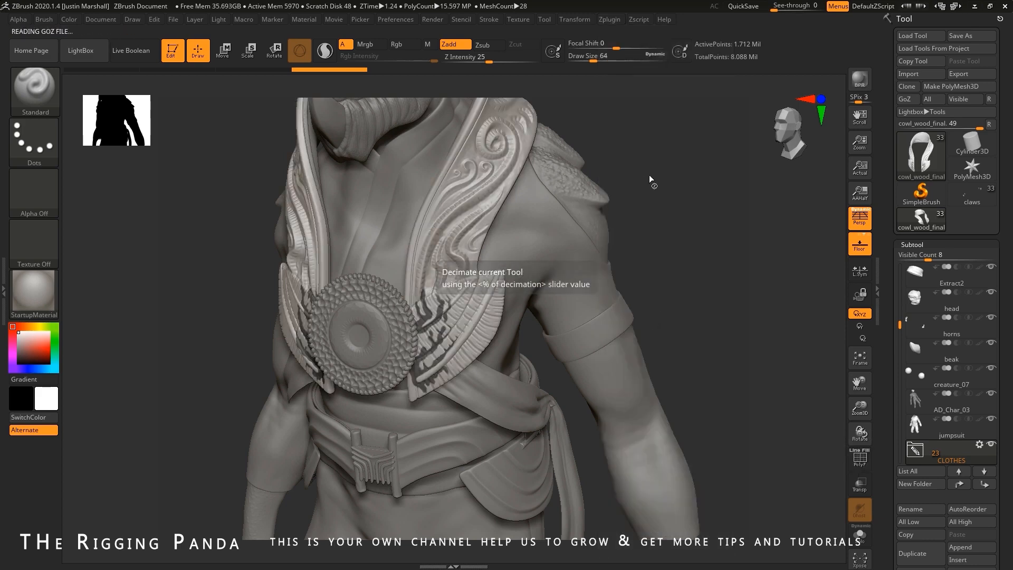
- Select the creature's head subtool and decimate only it with the 10 percent setting
mouse_move(631, 174)
left_mouse_down()
mouse_move(730, 252)
mouse_move(660, 172)
mouse_move(681, 330)
mouse_move(678, 404)
left_mouse_up()
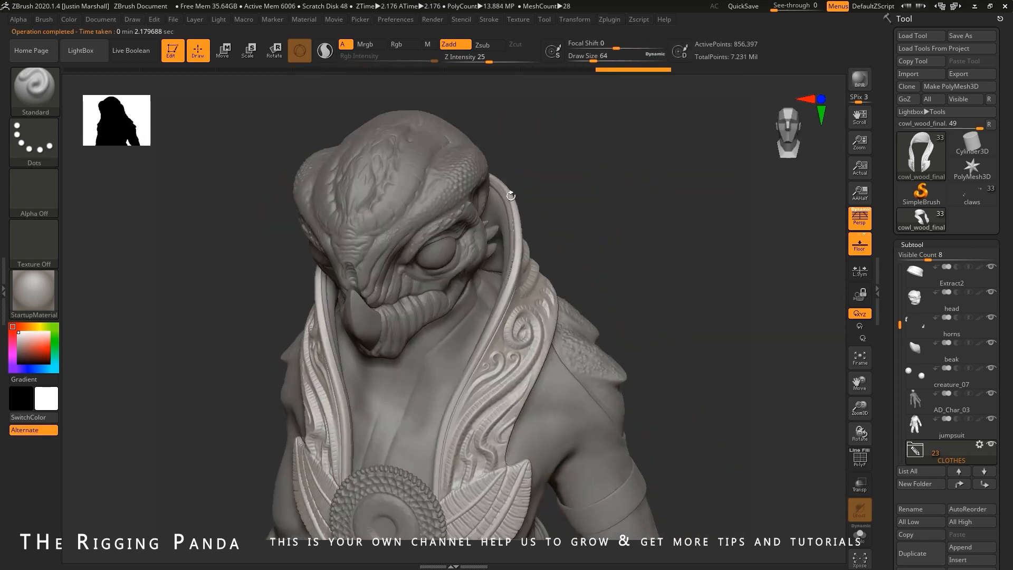
left_click(434, 178, "alt")
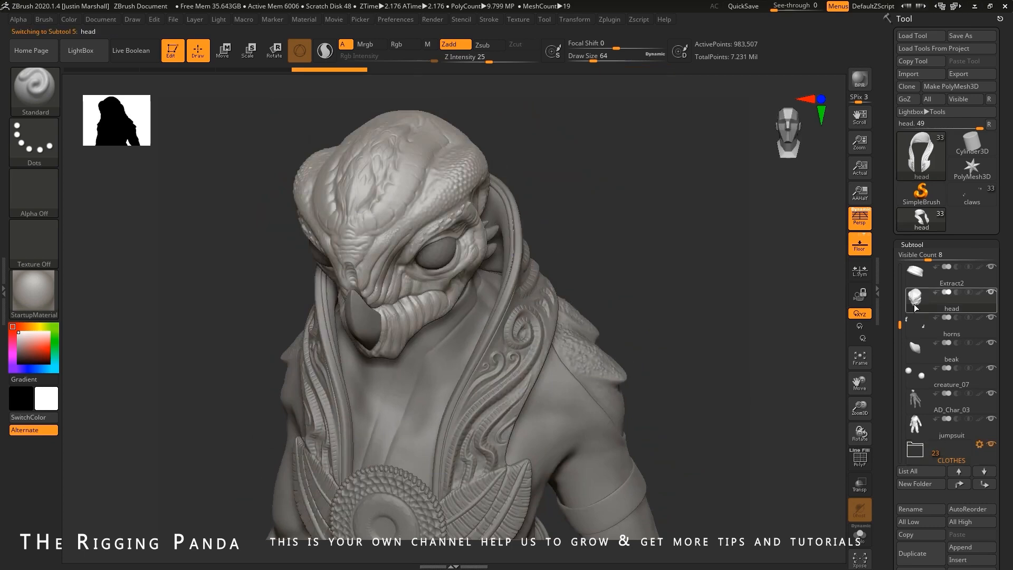
mouse_move(916, 307)
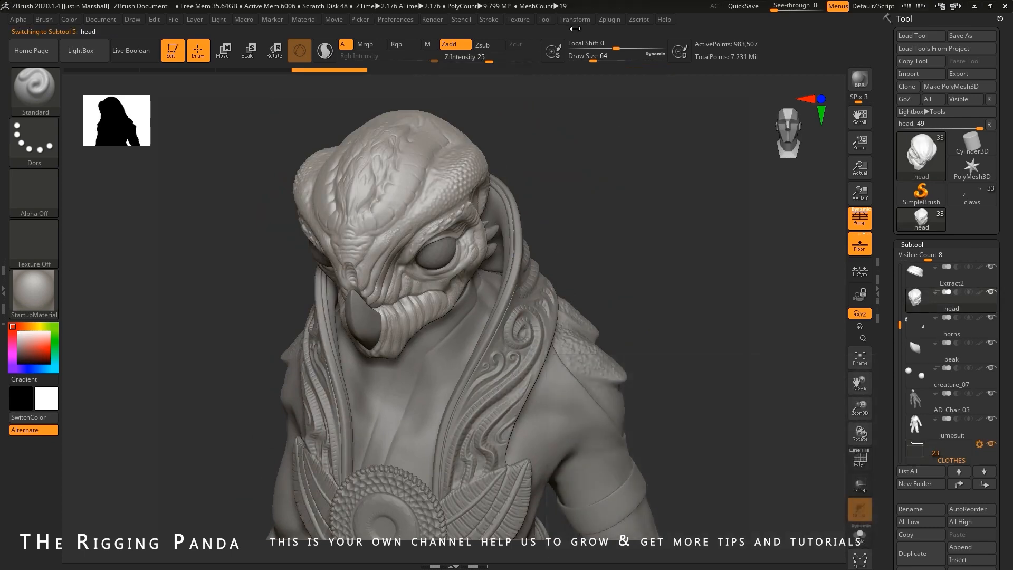
left_click(609, 20)
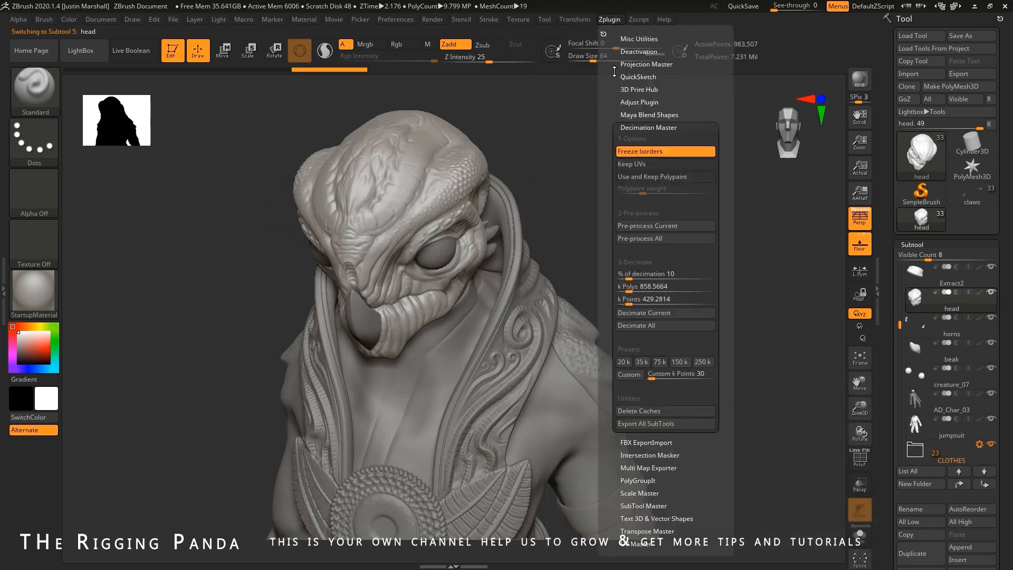
left_click(647, 313)
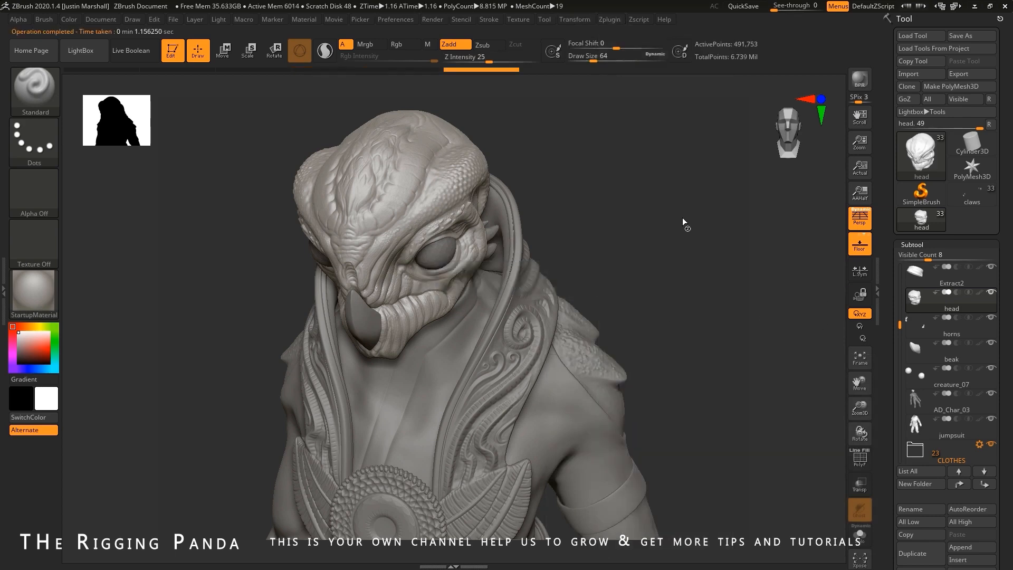
- Select the creatureStart subtool with the hands and feet, and decimate only it with the 10 percent setting
left_click_drag(684, 231, 728, 68)
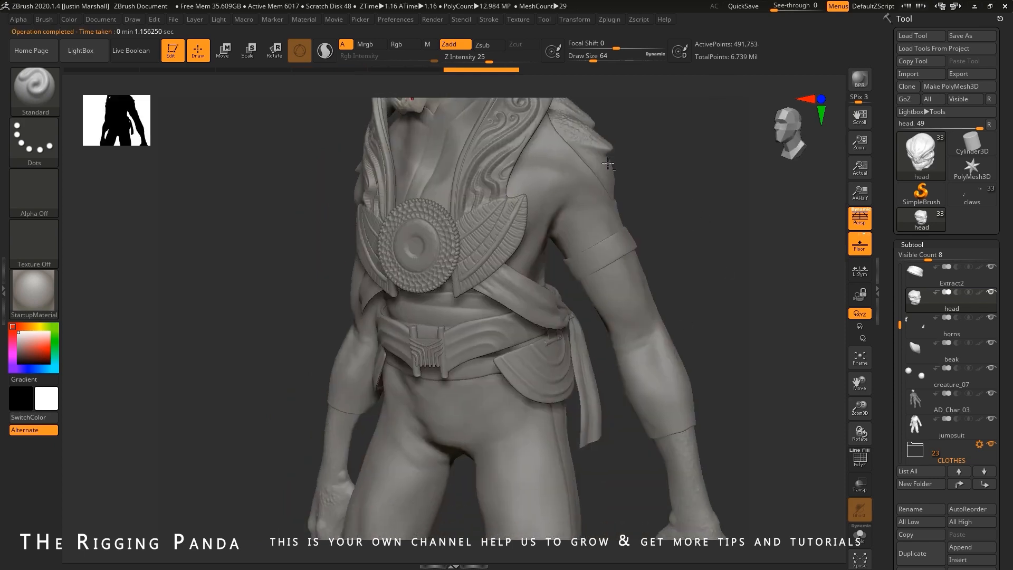
mouse_move(740, 361)
left_mouse_down("alt")
mouse_move(707, 356)
mouse_move(706, 219)
left_mouse_up("alt")
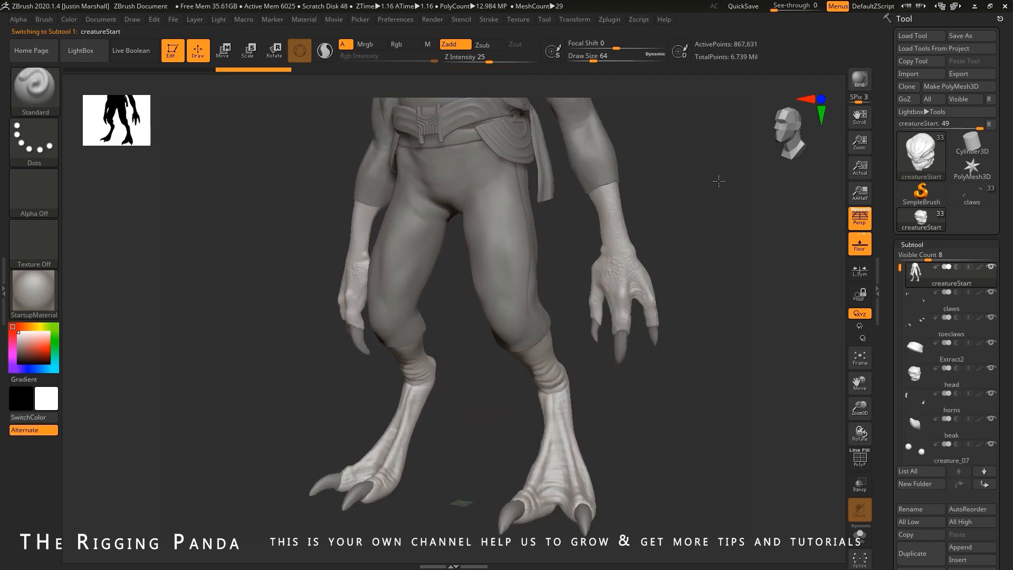
left_click(608, 19)
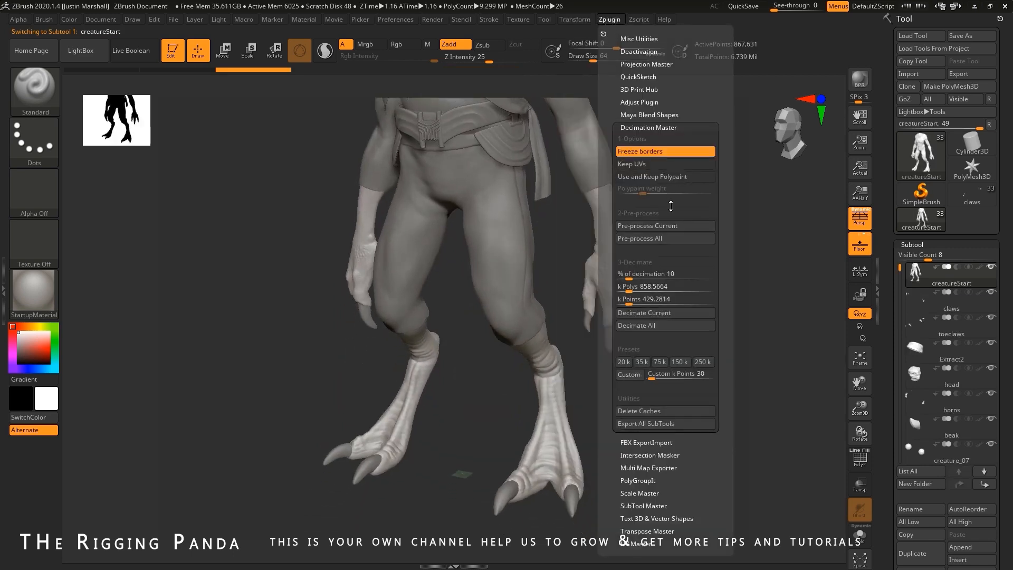
left_click(663, 313)
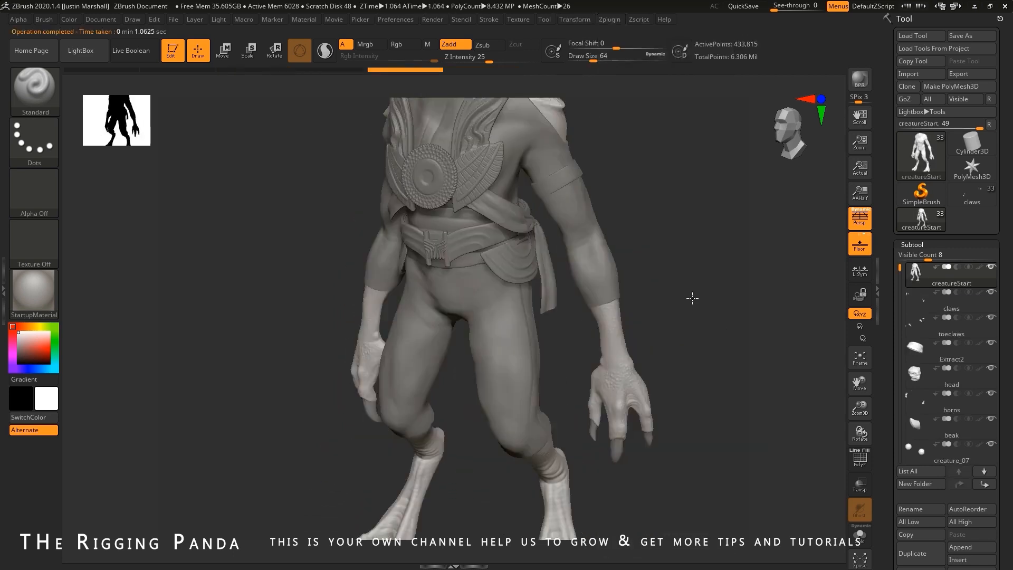
- Select the belt_wood subtool, set the decimation percentage to 5, and decimate only that subtool
left_click(482, 256, "alt")
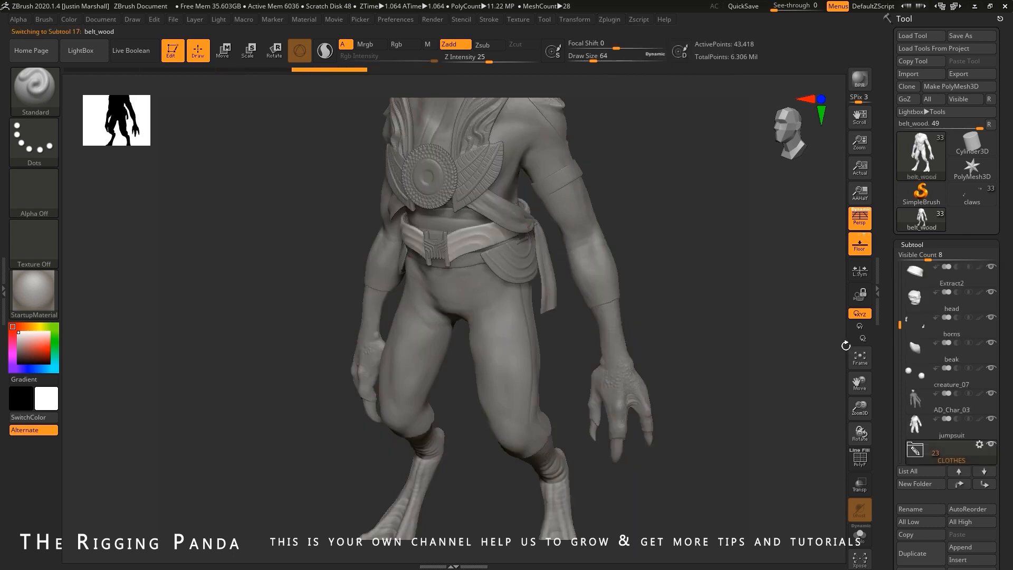
mouse_move(928, 454)
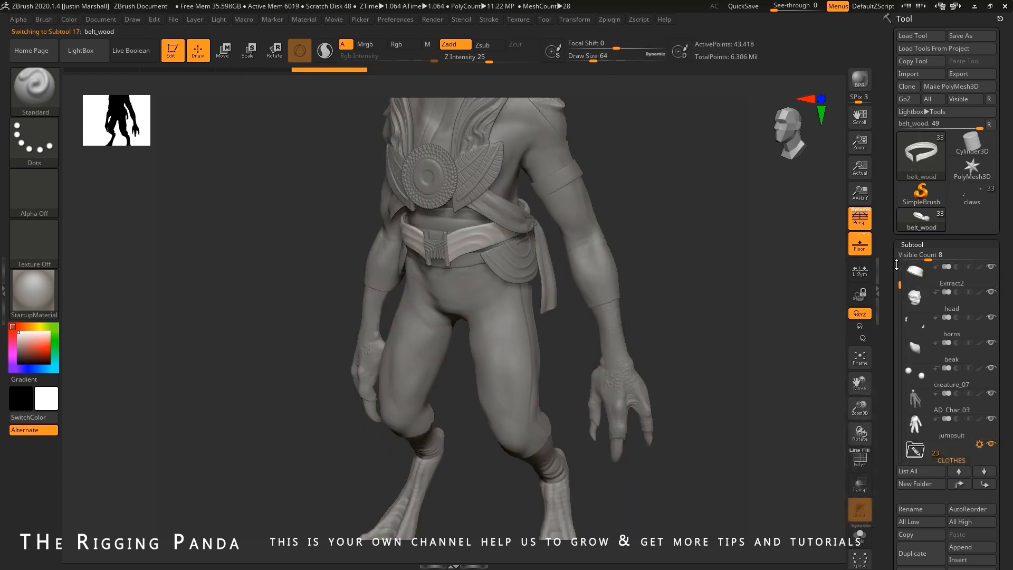
left_click_drag(898, 286, 901, 346)
mouse_move(949, 350)
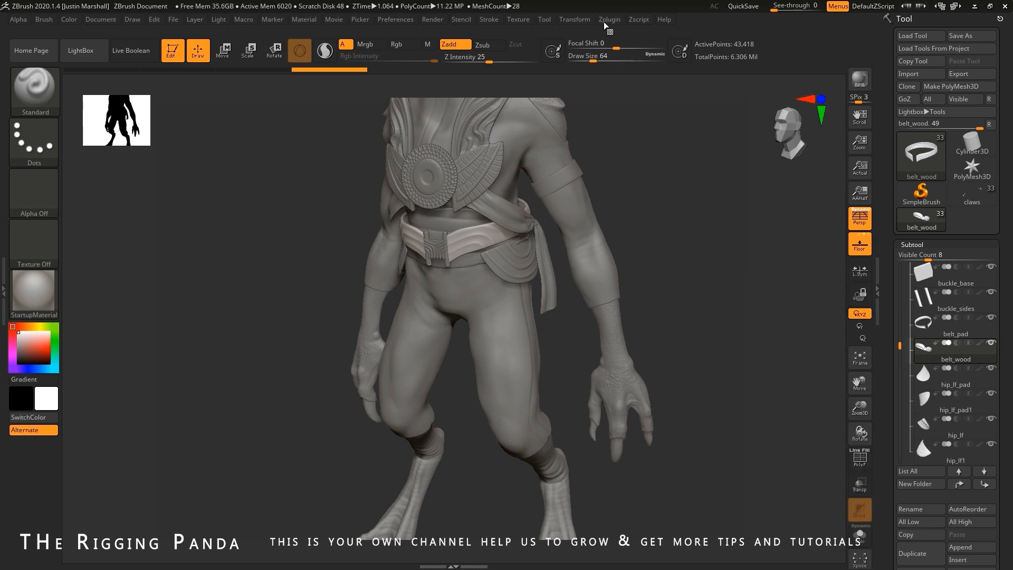
left_click(609, 19)
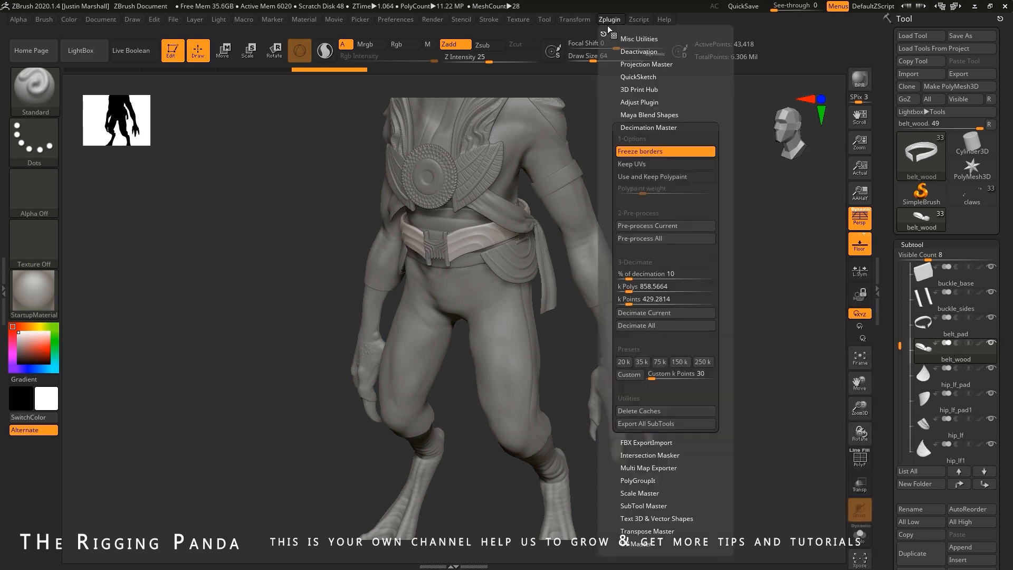
left_click(674, 274)
type("5")
key("Return")
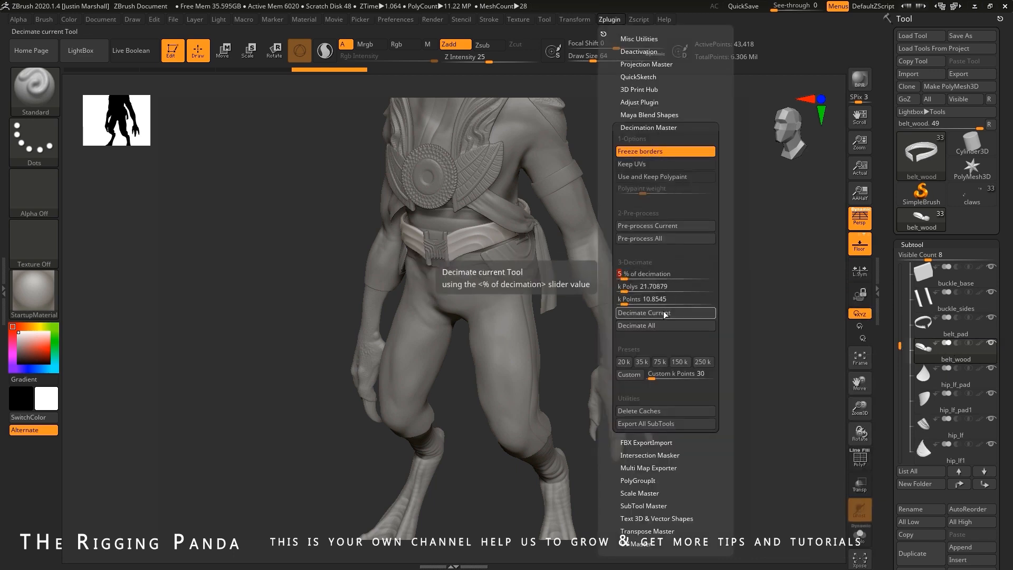
left_click(665, 314)
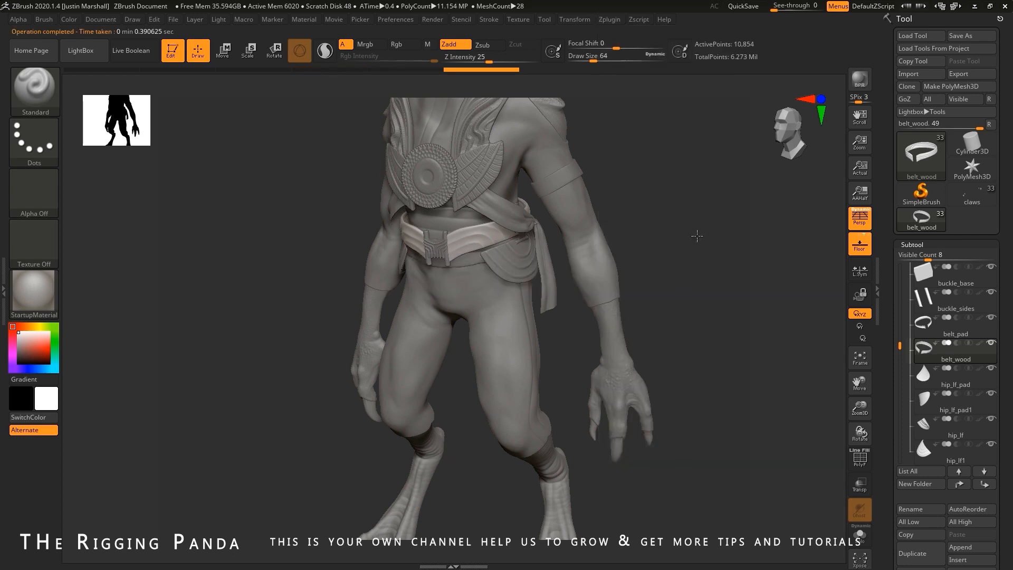
- Examine the decimated belt_wood subtool's wireframe up close, and hide the polyframe
left_click_drag(697, 235, 618, 252, "alt")
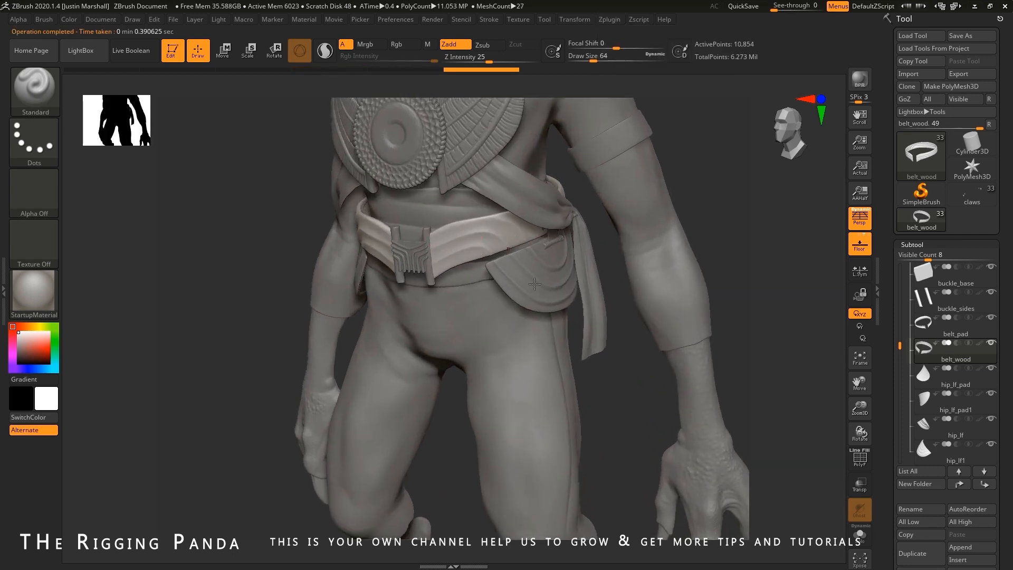
left_click(853, 465)
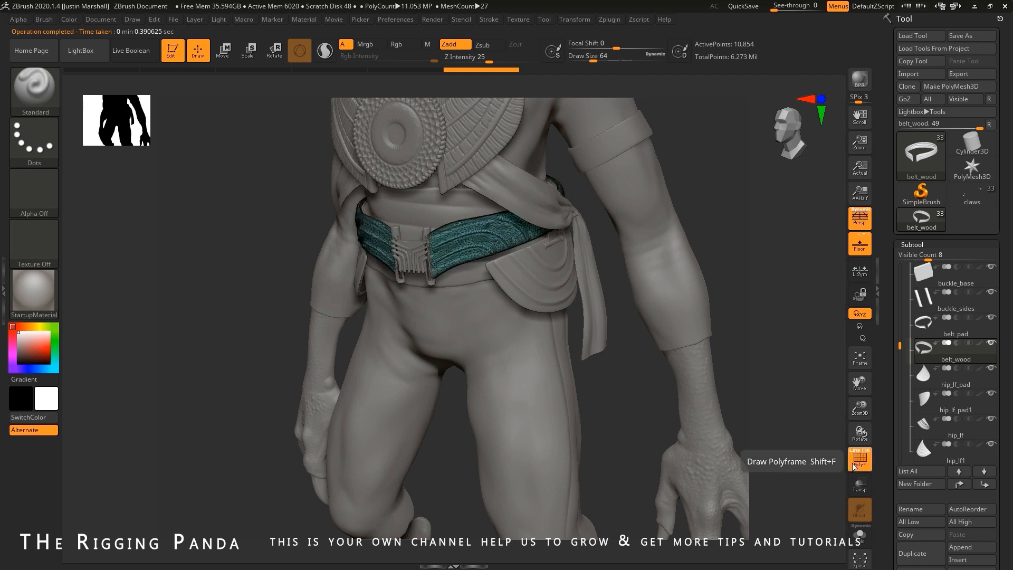
left_click(853, 463)
left_click(860, 460)
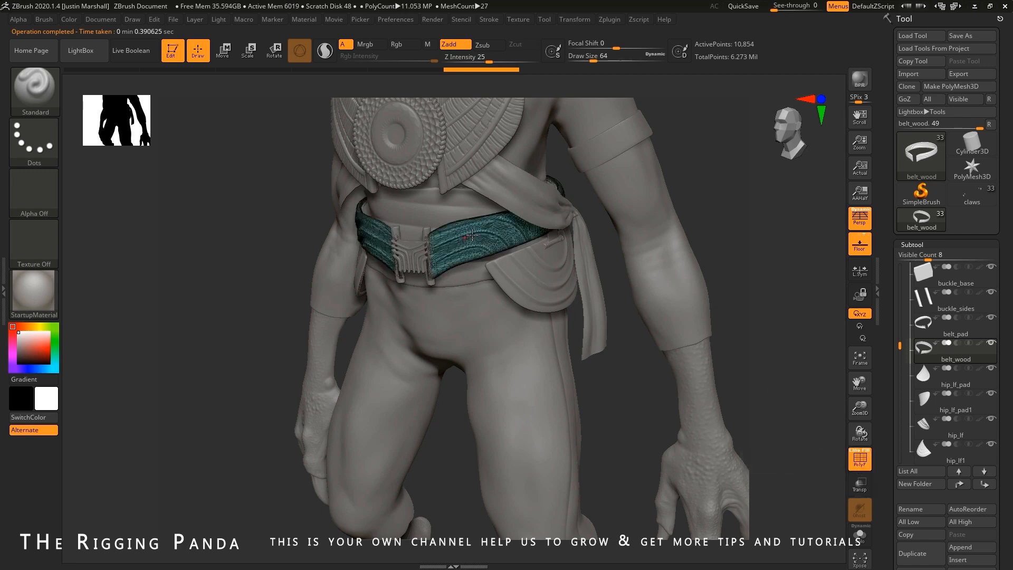
left_click_drag(748, 195, 764, 204, "alt")
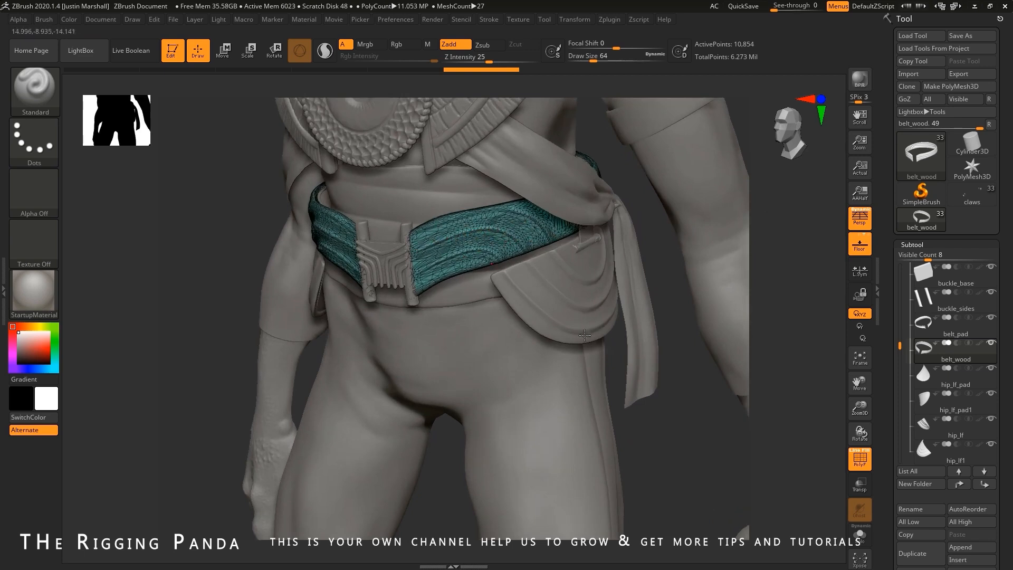
left_click(860, 459)
- Select the hip_lf subtool, check its wireframe, and decimate only that subtool with the 5 percent setting
key("Down")
key("Down")
key("Down")
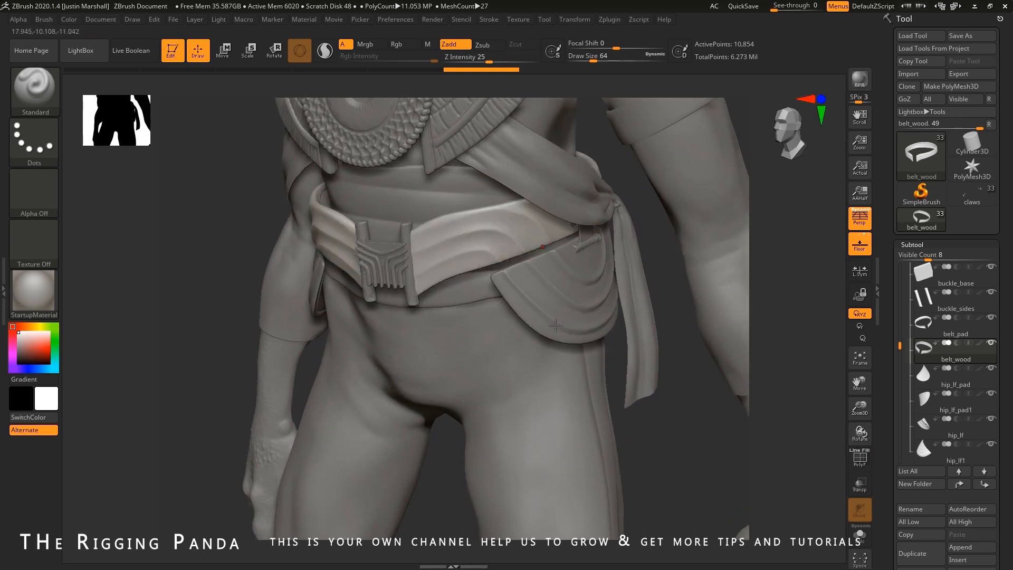
left_click(860, 458)
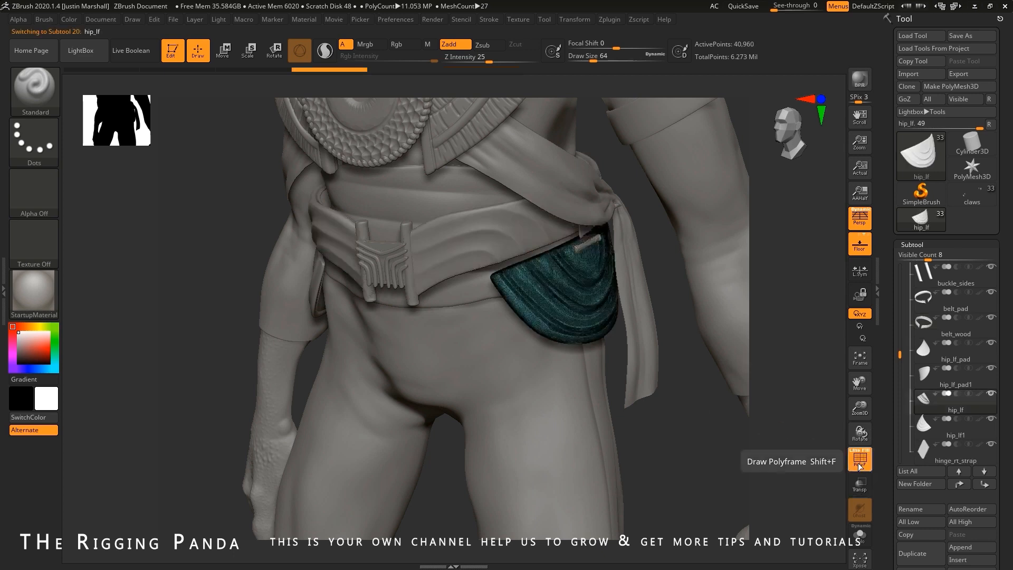
left_click(862, 466)
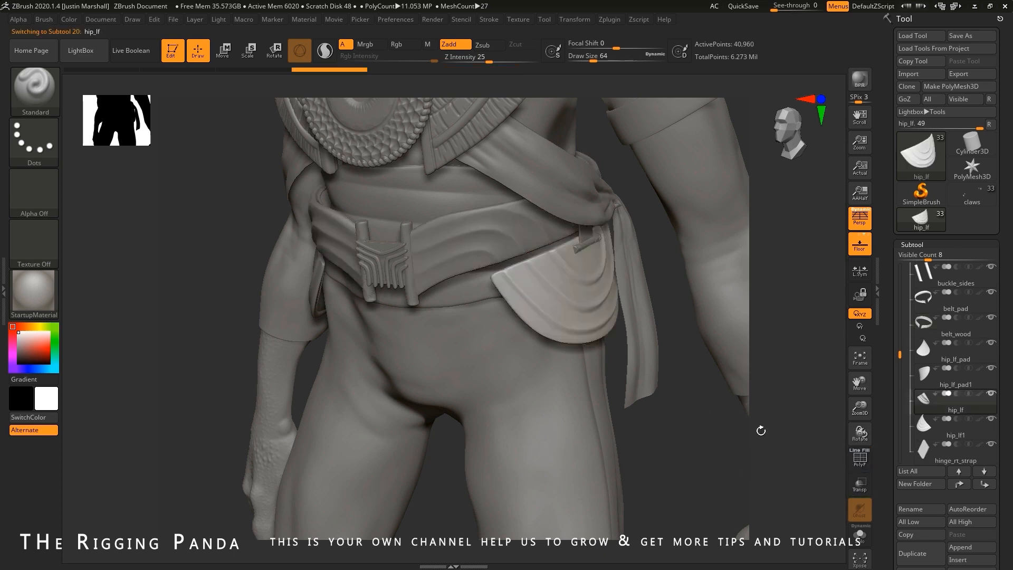
left_click_drag(704, 439, 578, 327, "alt")
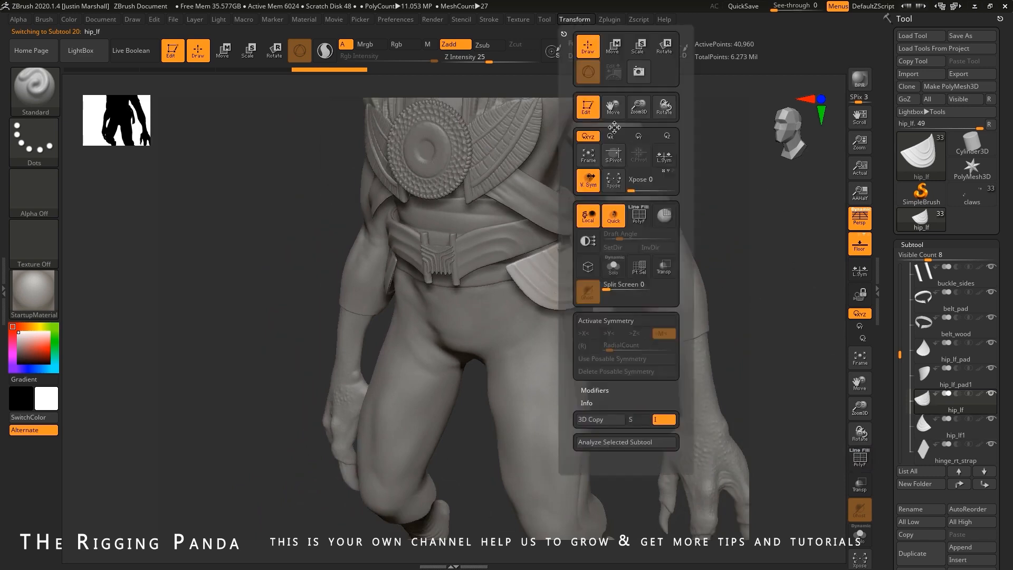
mouse_move(599, 17)
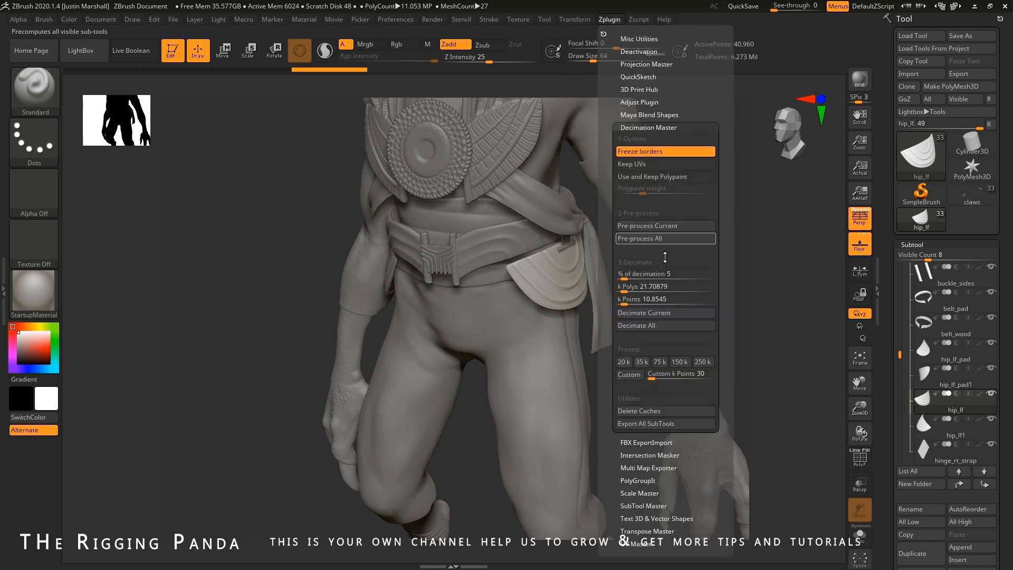
left_click(664, 314)
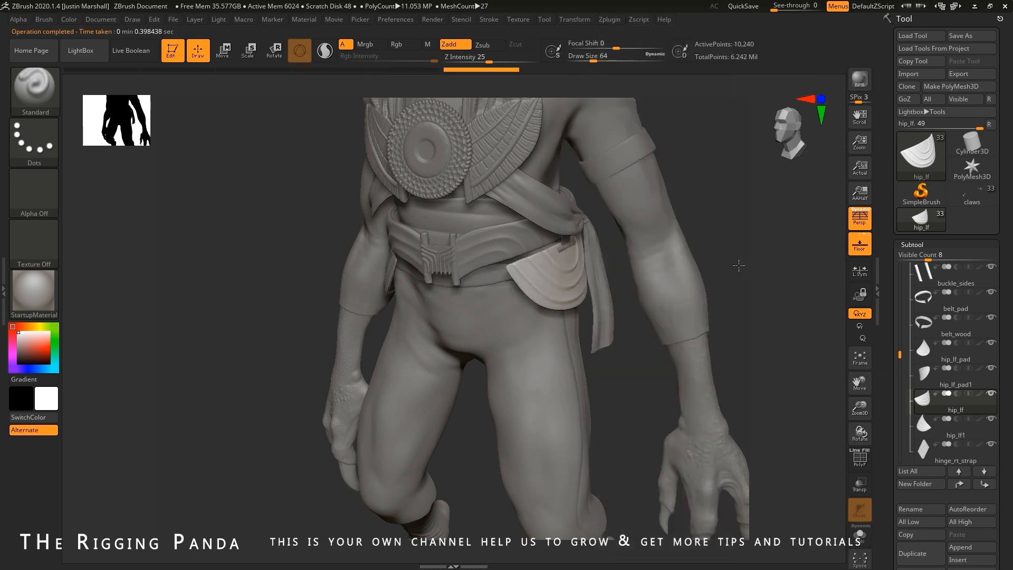
- Select the hip_lf1 subtool on the opposite hip and decimate only it with the 5 percent setting
left_click_drag(739, 266, 593, 291)
left_click_drag(313, 281, 475, 275)
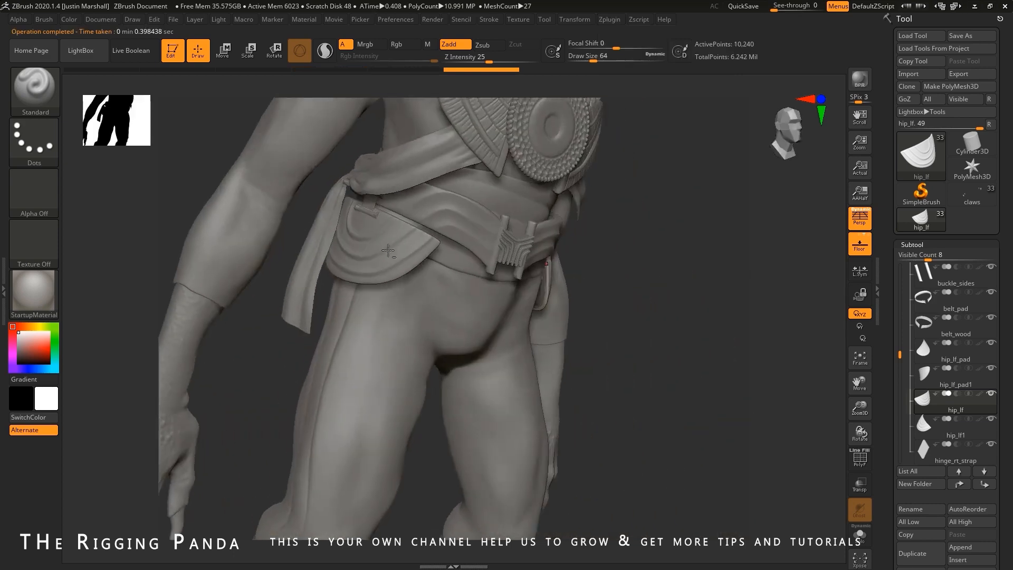
left_click(384, 244, "alt")
left_click(615, 20)
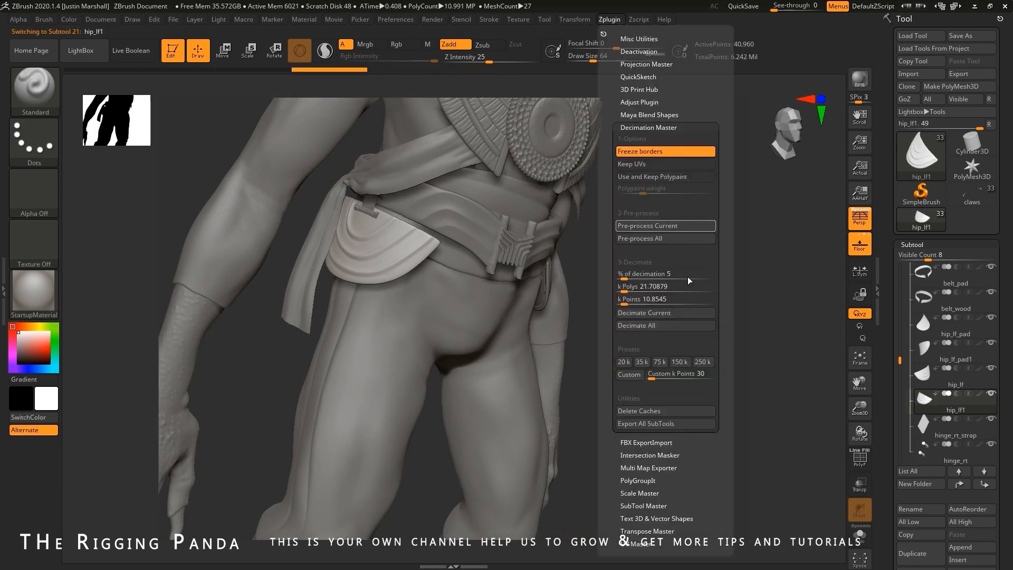
left_click(665, 313)
- Select the buckle subtool, check its wireframe, decimate only it at 10 percent, and hide the polyframe
left_click_drag(751, 267, 758, 317)
left_click(417, 305, "alt")
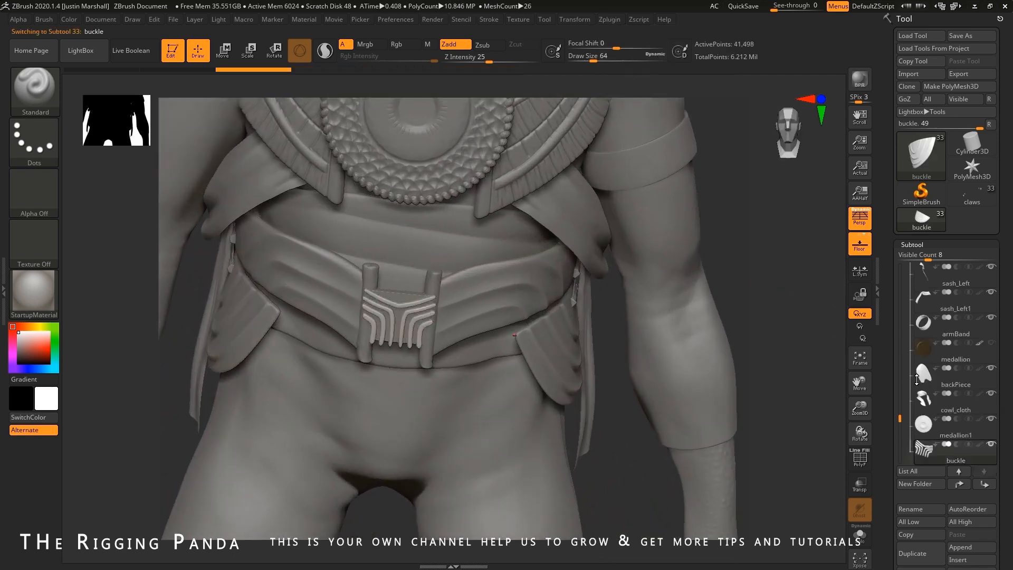
mouse_move(932, 455)
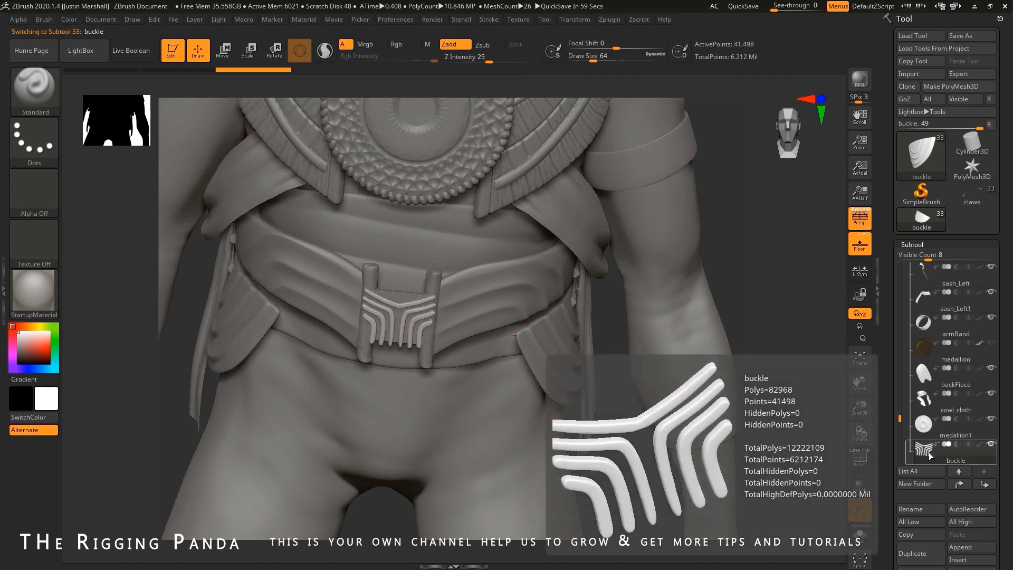
left_click_drag(746, 236, 790, 257)
left_click(860, 358)
left_click(860, 459)
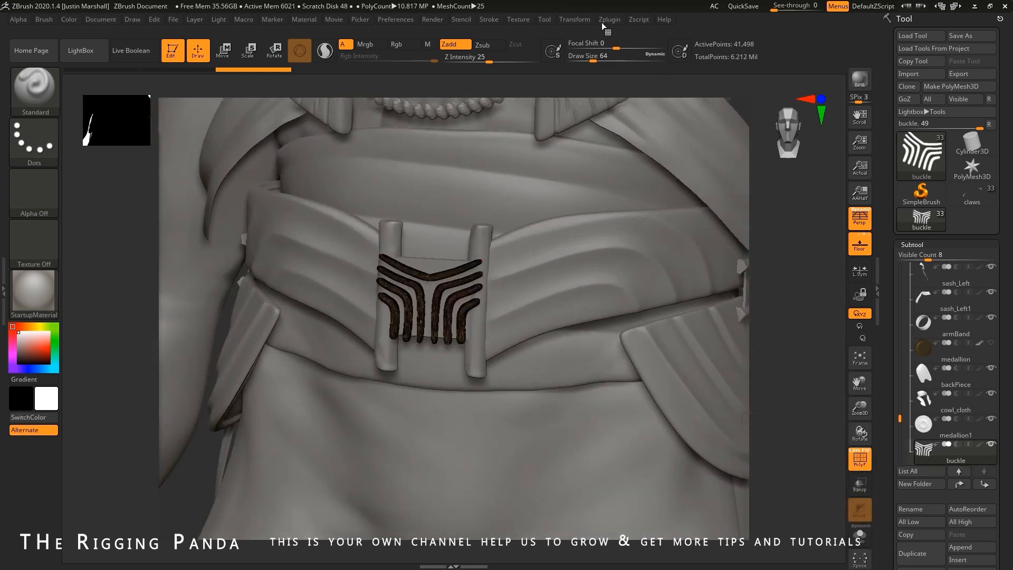
left_click(580, 19)
left_click(612, 19)
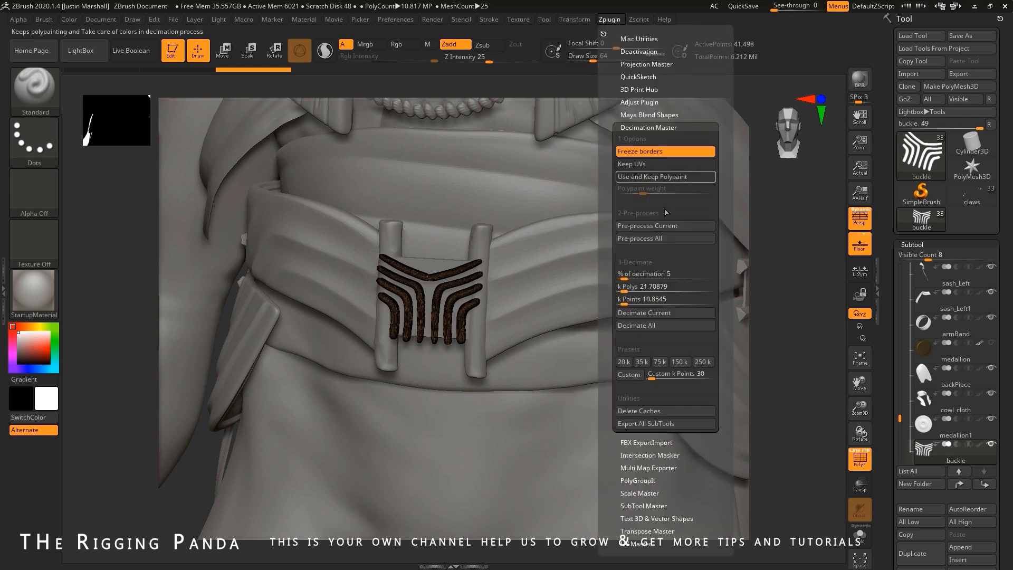
type("50")
key("Return")
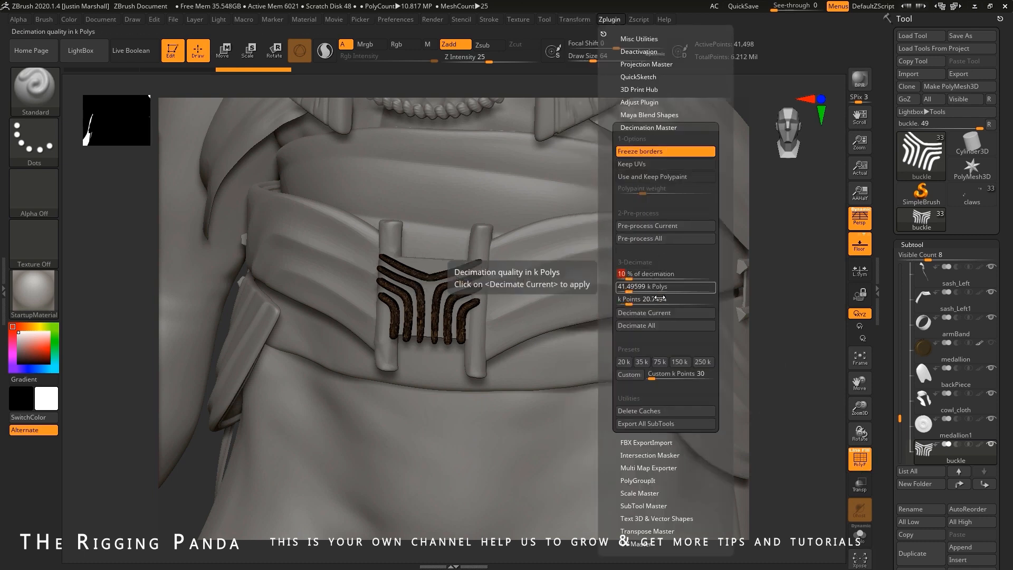
left_click(655, 313)
left_click(860, 458)
- Open the decimation percentage setting in Decimation Master
left_click(585, 22)
left_click(601, 21)
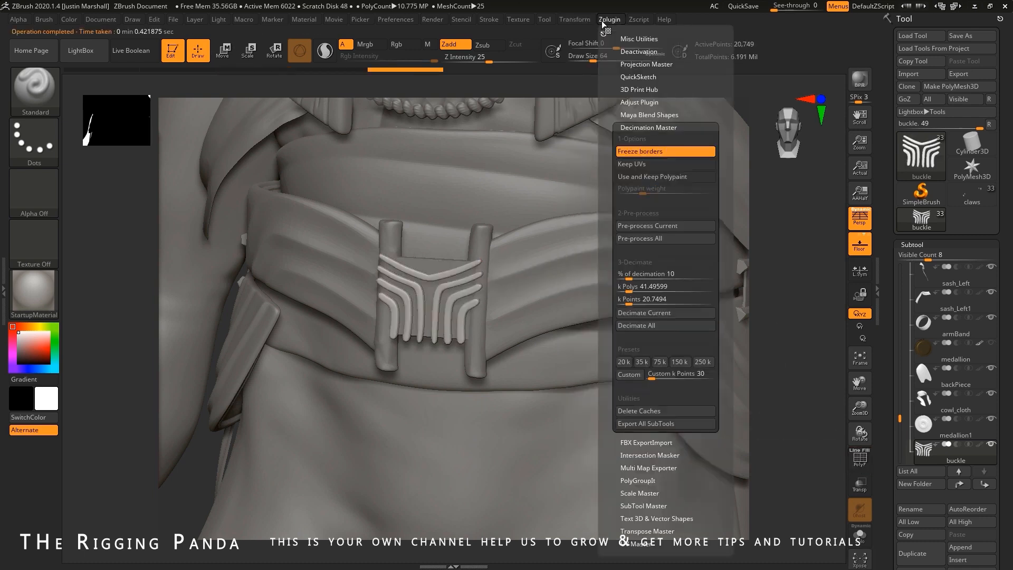
left_click_drag(646, 274, 641, 273)
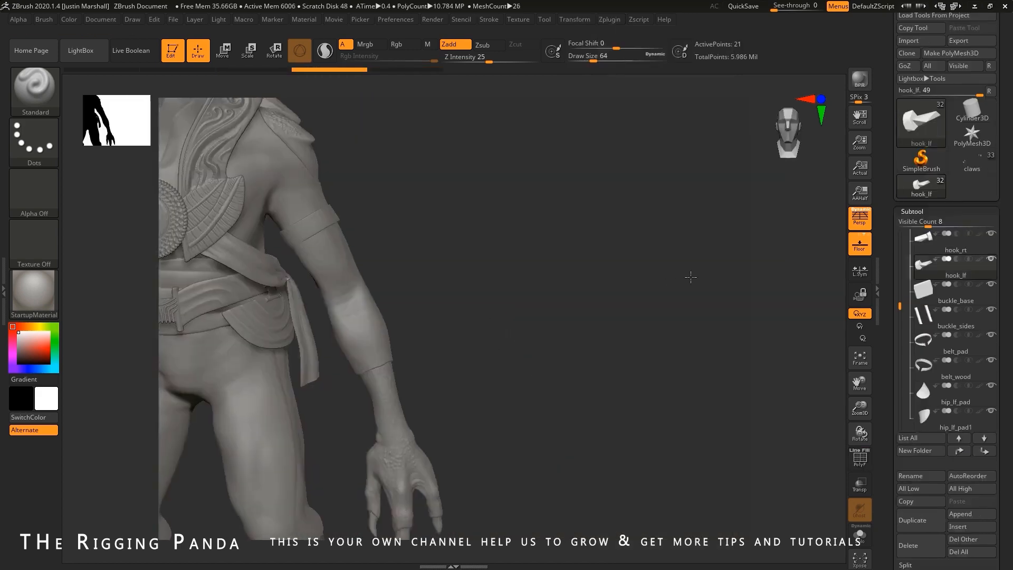
- Inspect the small hooks at the side of the belt and delete the hook_rt and hook_lf subtools
left_click_drag(623, 296, 653, 299)
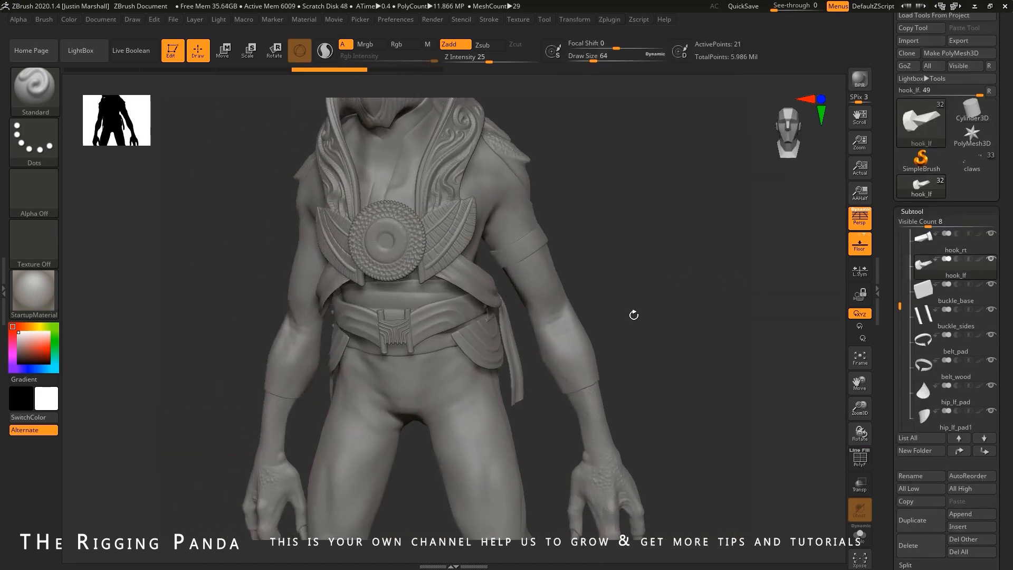
right_click_drag(624, 283, 775, 284, "ctrl")
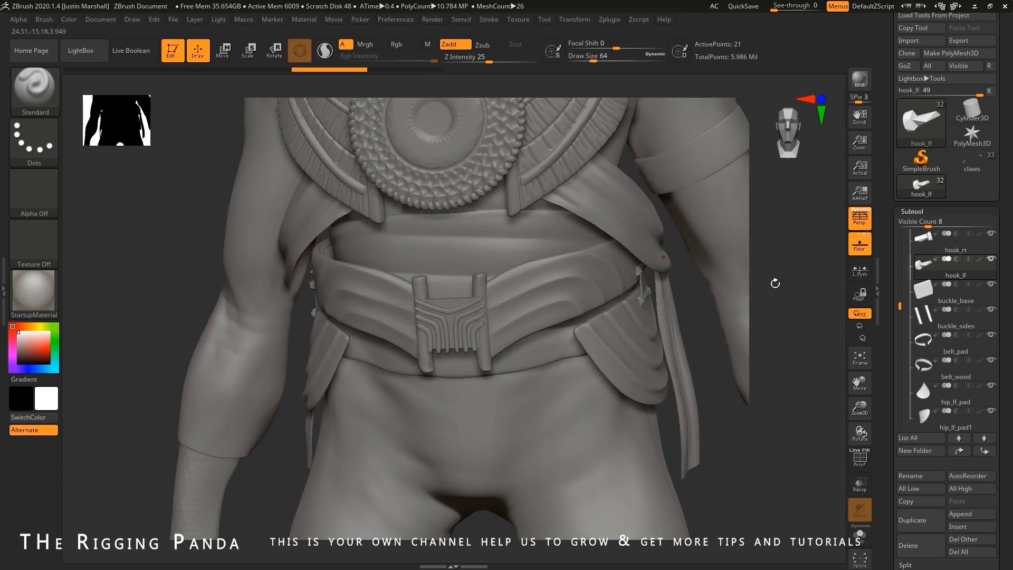
left_click_drag(717, 395, 611, 254)
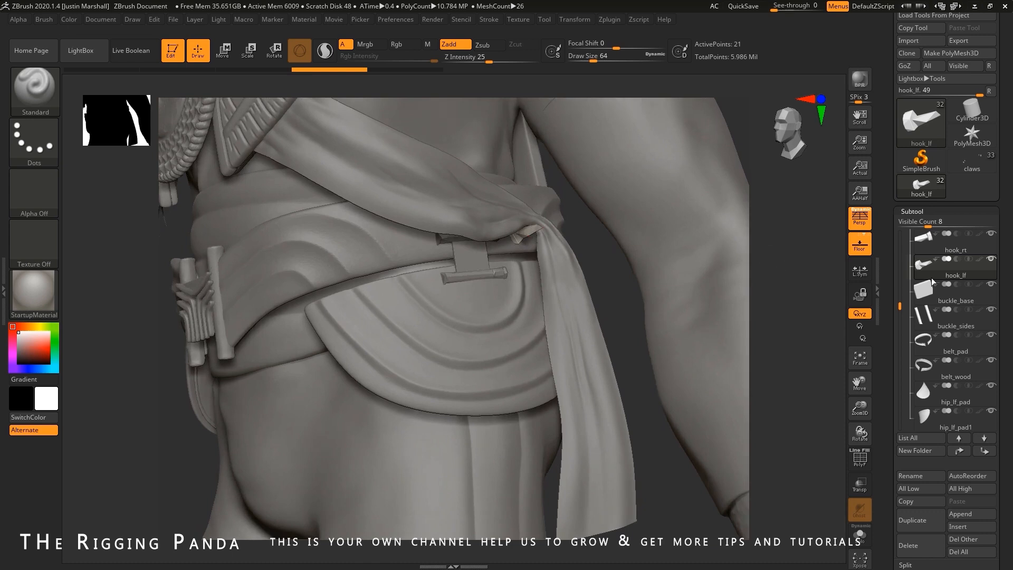
mouse_move(955, 267)
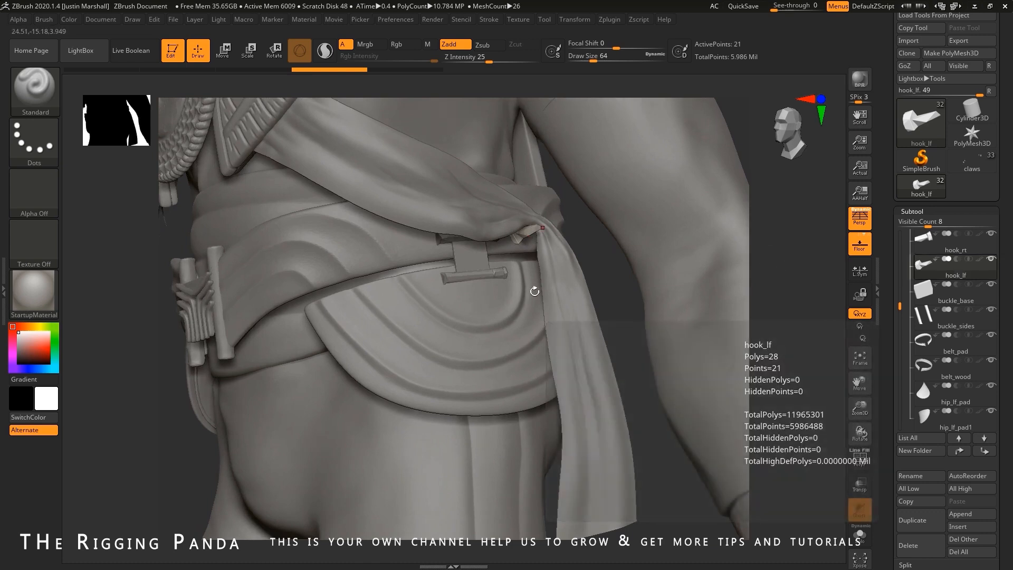
left_click(937, 251)
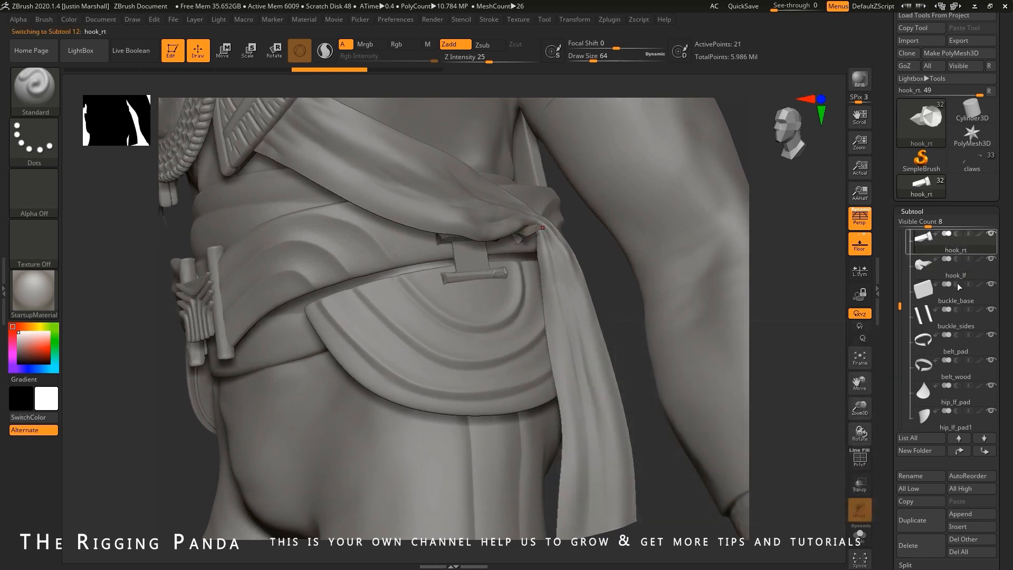
left_click(909, 545)
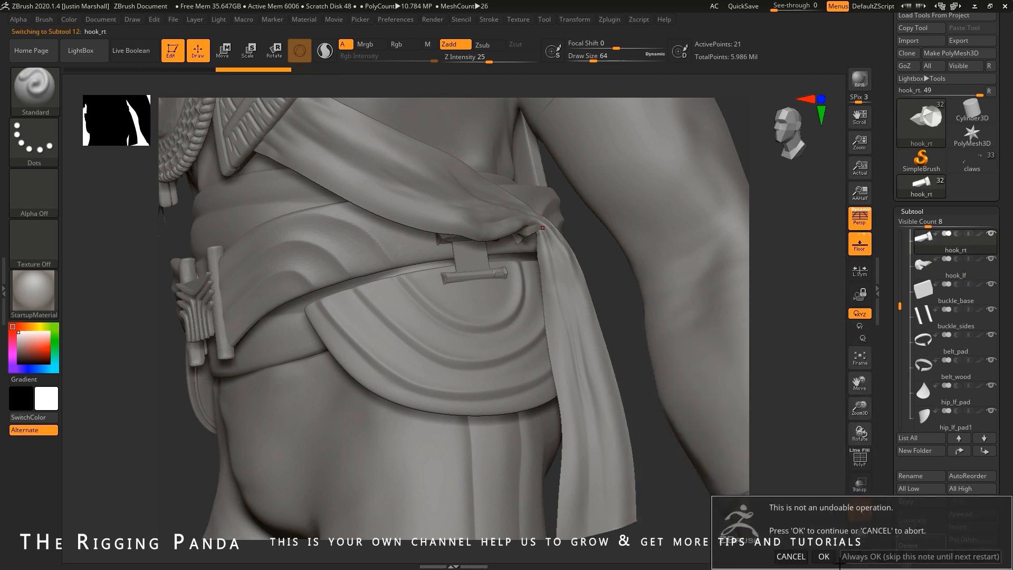
left_click(824, 556)
- Select the buckle_sides subtool on the belt and delete it permanently
left_click_drag(632, 297, 777, 287, "alt")
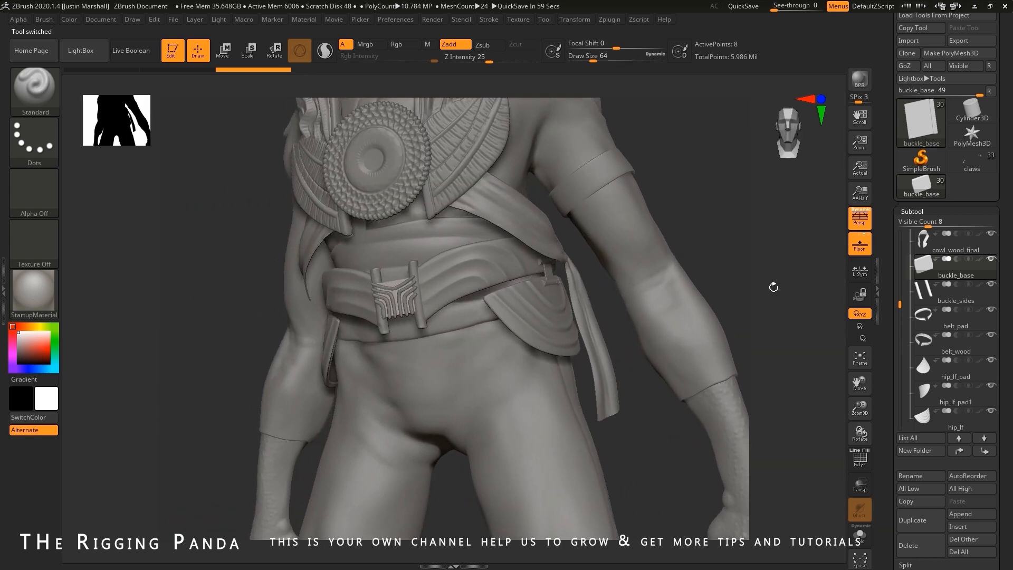
left_click_drag(747, 263, 689, 336)
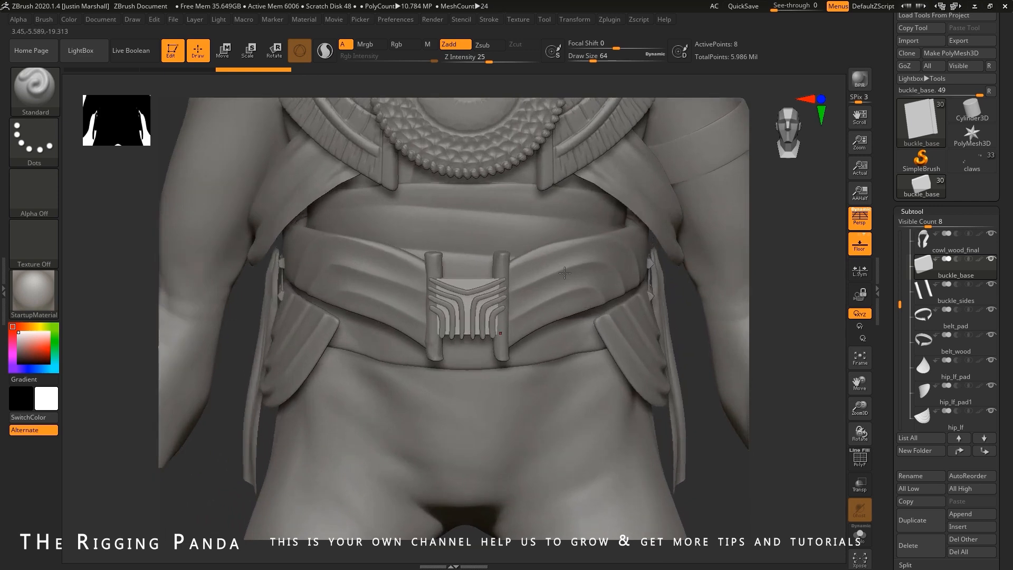
left_click(500, 269, "alt")
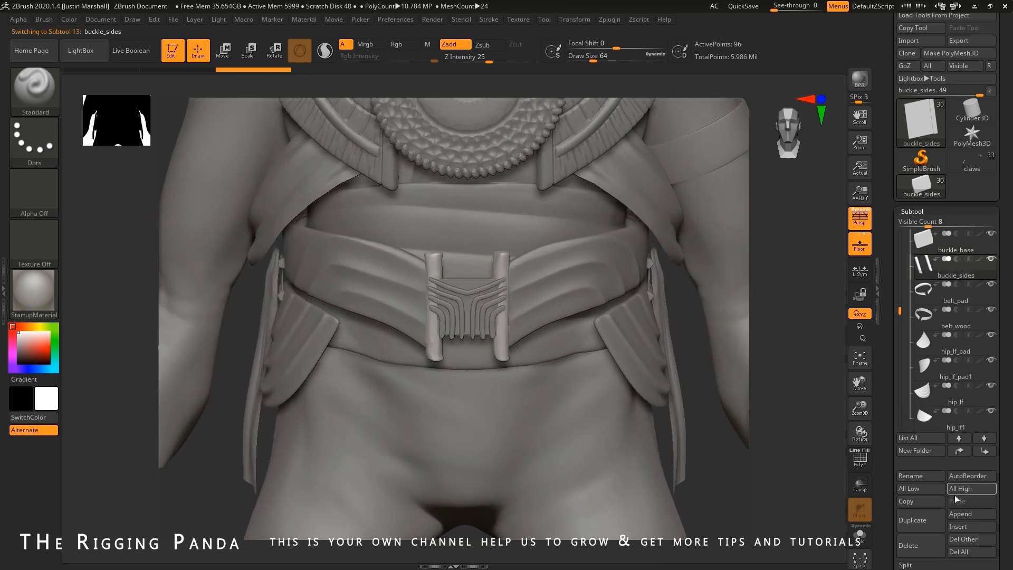
left_click(909, 545)
left_click(824, 557)
left_click_drag(280, 344, 233, 346)
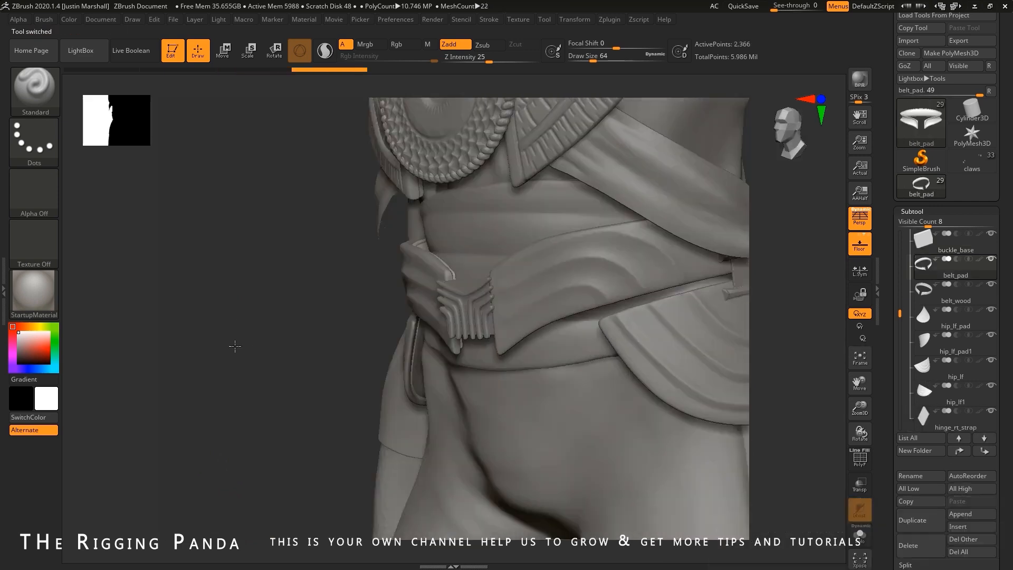
- Select the hinge_lf subtool on the belt's hip pad and permanently delete it together with hinge_lf_strap
left_click_drag(641, 344, 516, 344, "alt")
left_click(605, 289, "alt")
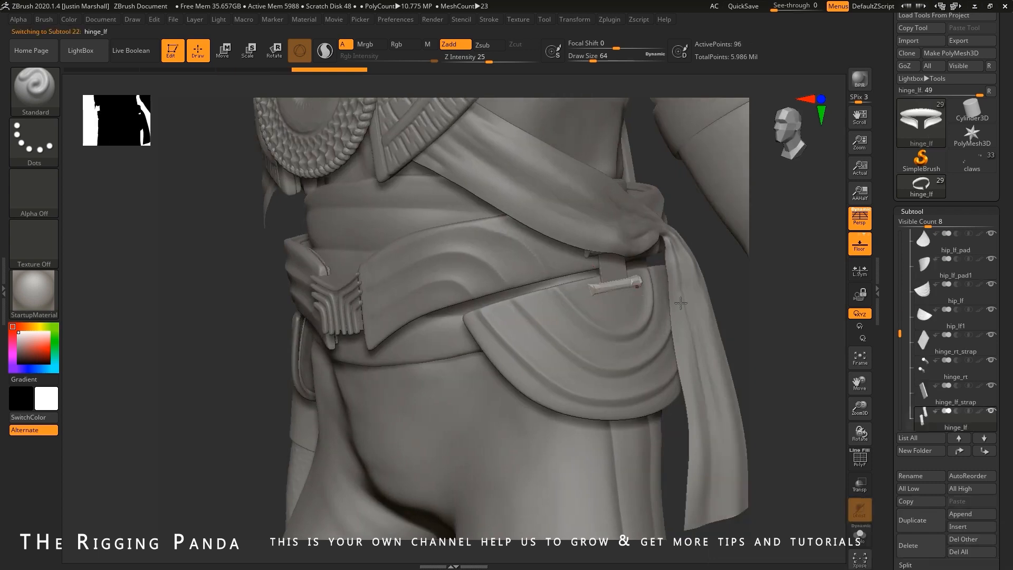
left_click_drag(739, 317, 788, 316)
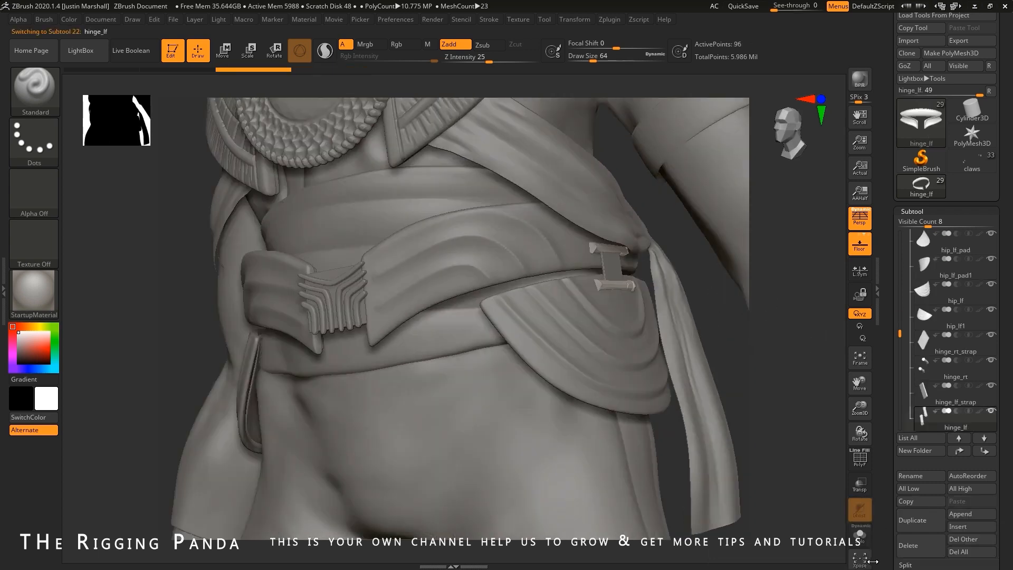
left_click(927, 544)
left_click(824, 556)
- Permanently delete the hinge_rt_strap and hinge_rt subtools on the opposite side of the belt
left_click_drag(765, 478, 778, 463)
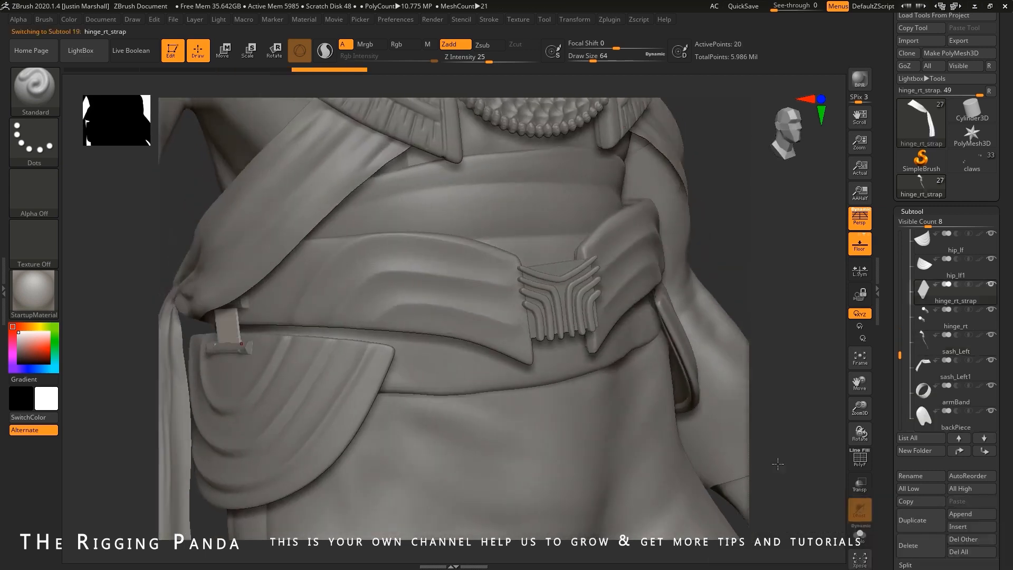
left_click(908, 546)
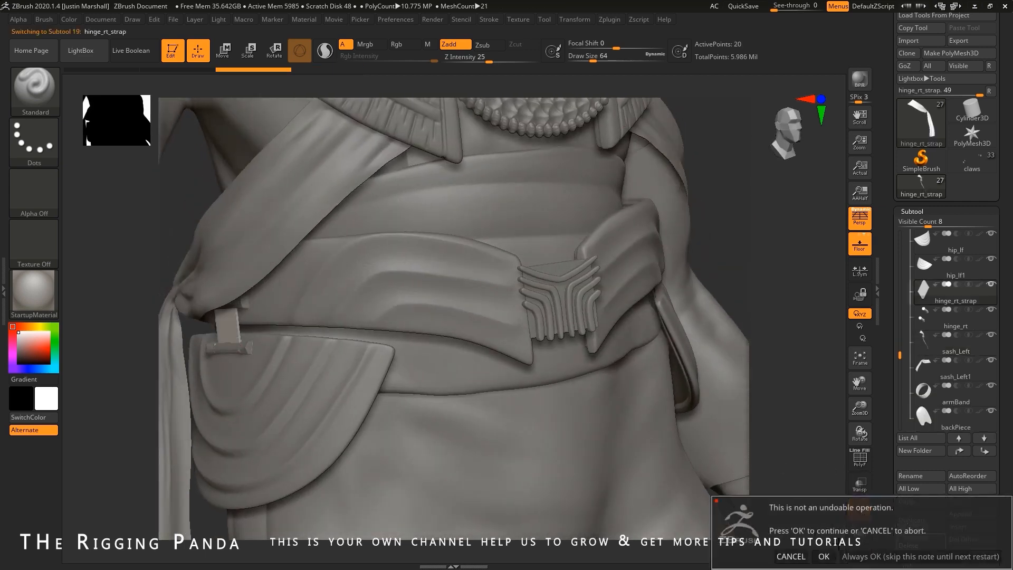
left_click(825, 557)
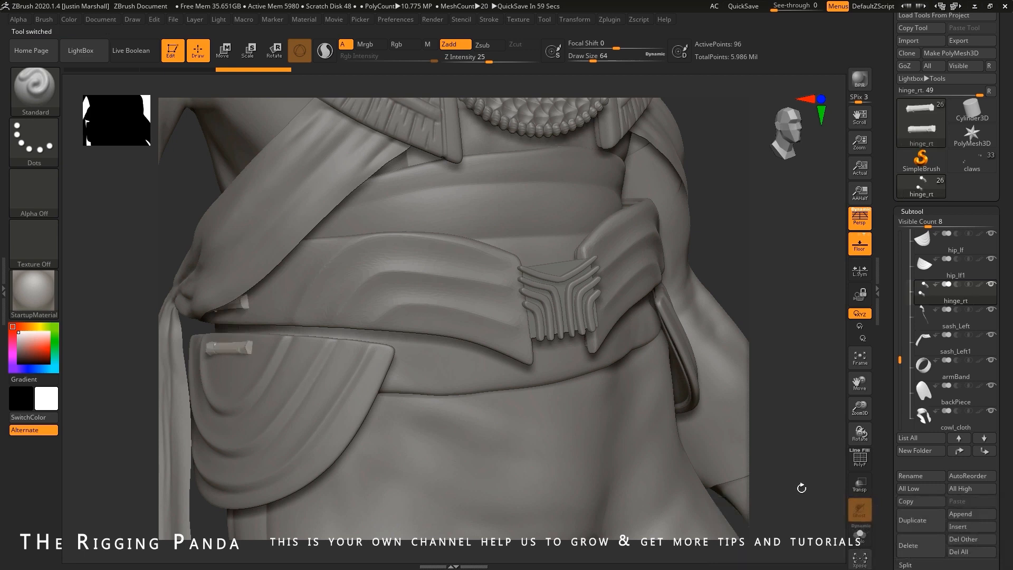
left_click(920, 550)
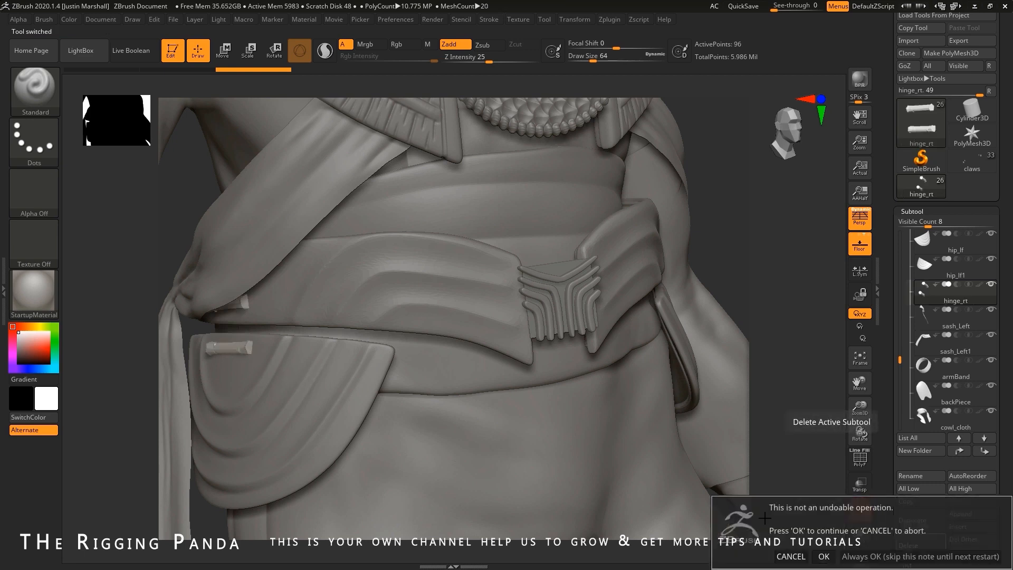
left_click(824, 556)
- Select the beak subtool and examine its wireframe and polygon statistics
left_click_drag(781, 299, 497, 202, "alt")
left_click_drag(704, 195, 502, 300, "alt")
left_click(429, 266, "alt")
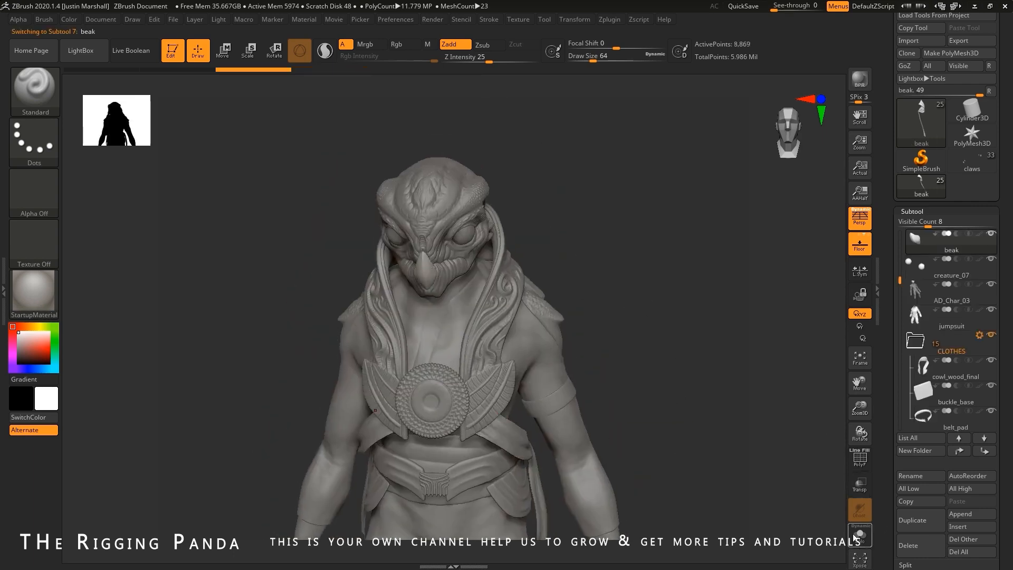
left_click(854, 535)
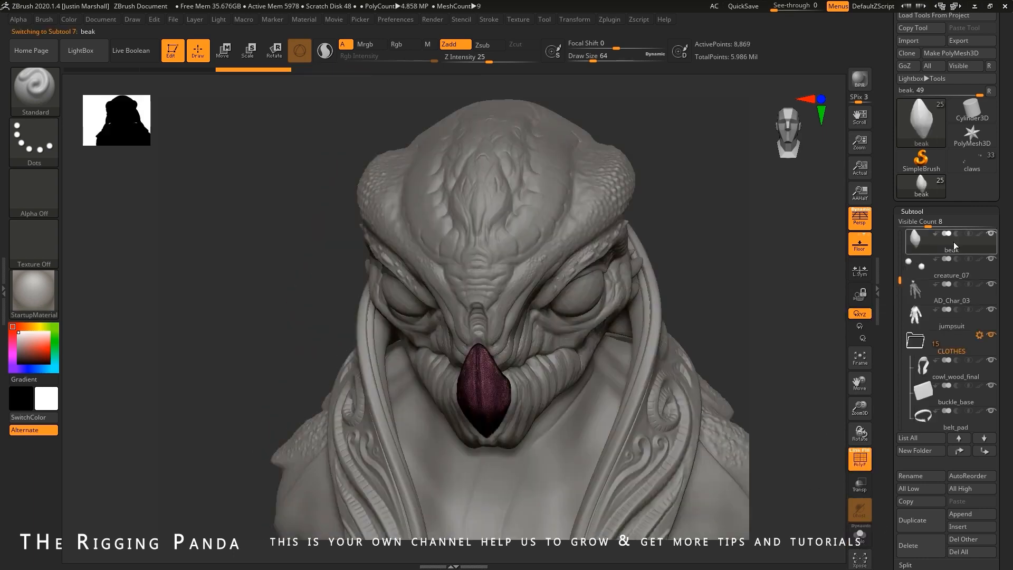
mouse_move(956, 242)
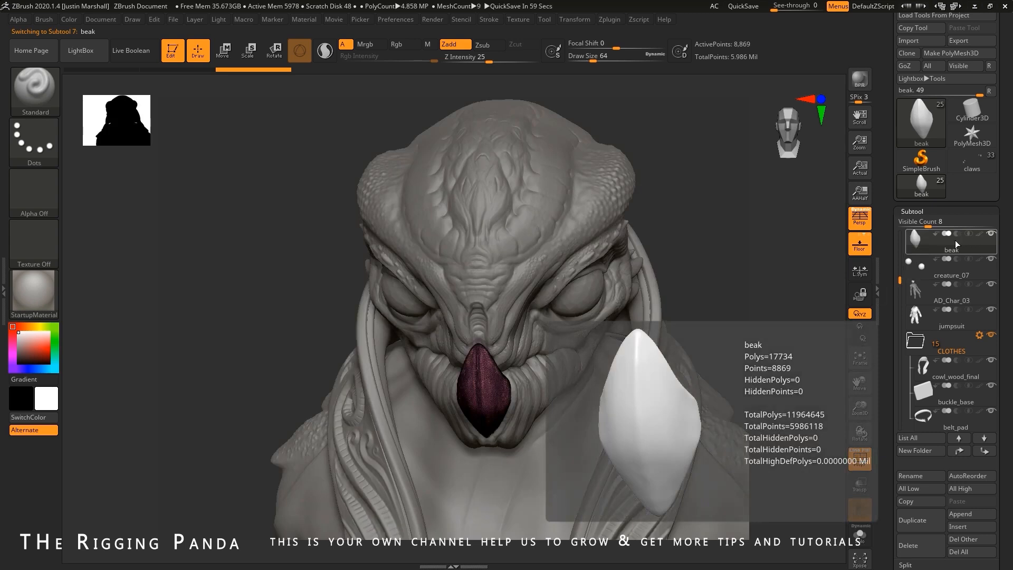
left_click_drag(725, 316, 684, 316, "alt")
left_click_drag(684, 315, 549, 142, "alt")
mouse_move(628, 308)
left_mouse_down("alt")
mouse_move(591, 305)
mouse_move(633, 250)
mouse_move(649, 285)
mouse_move(629, 285)
mouse_move(656, 329)
mouse_move(646, 300)
mouse_move(642, 316)
left_mouse_up("alt")
- Make creatureStart the active subtool and hide the polyframe
key("f")
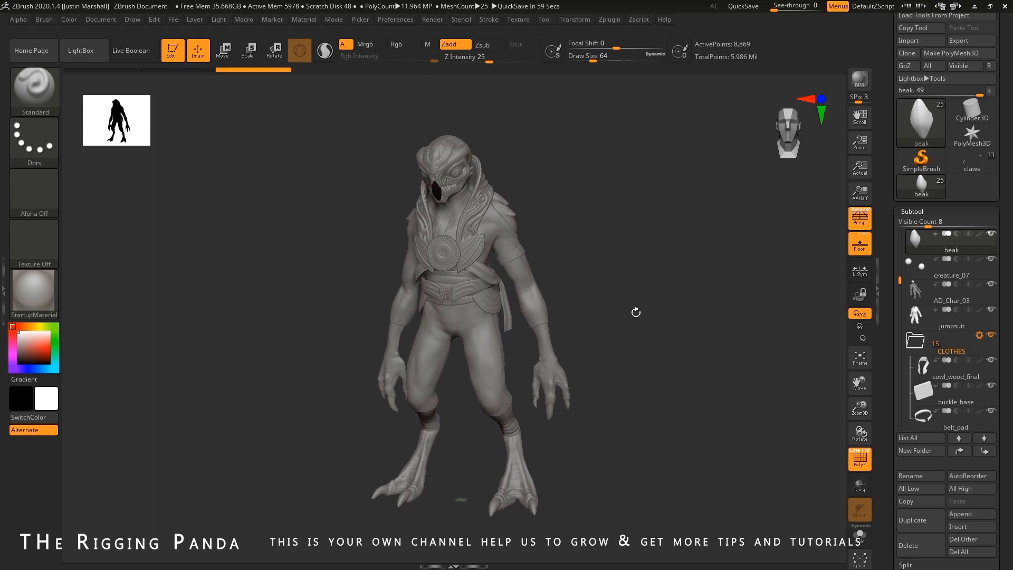
scroll(933, 275, "up", 7)
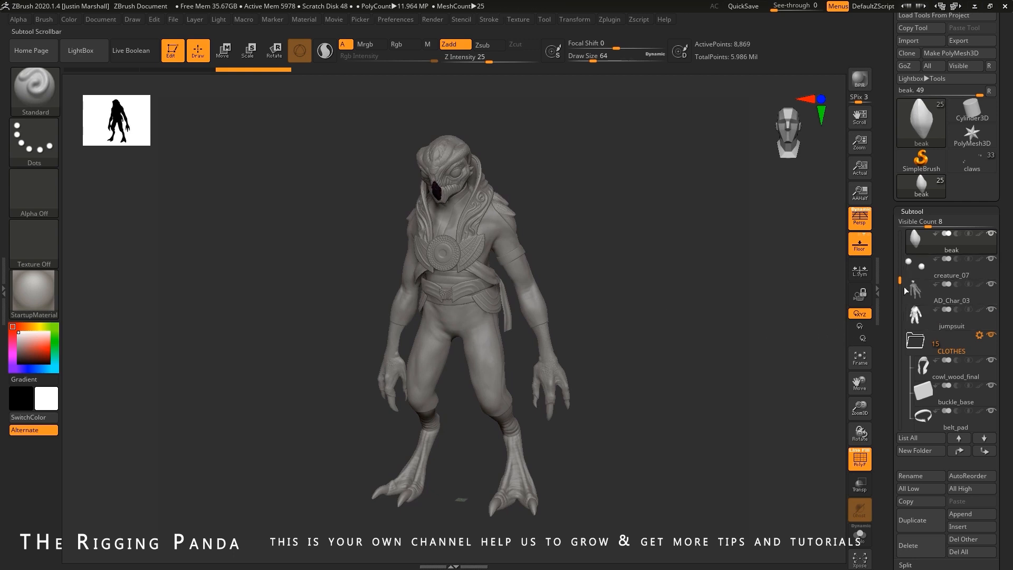
left_click(933, 249)
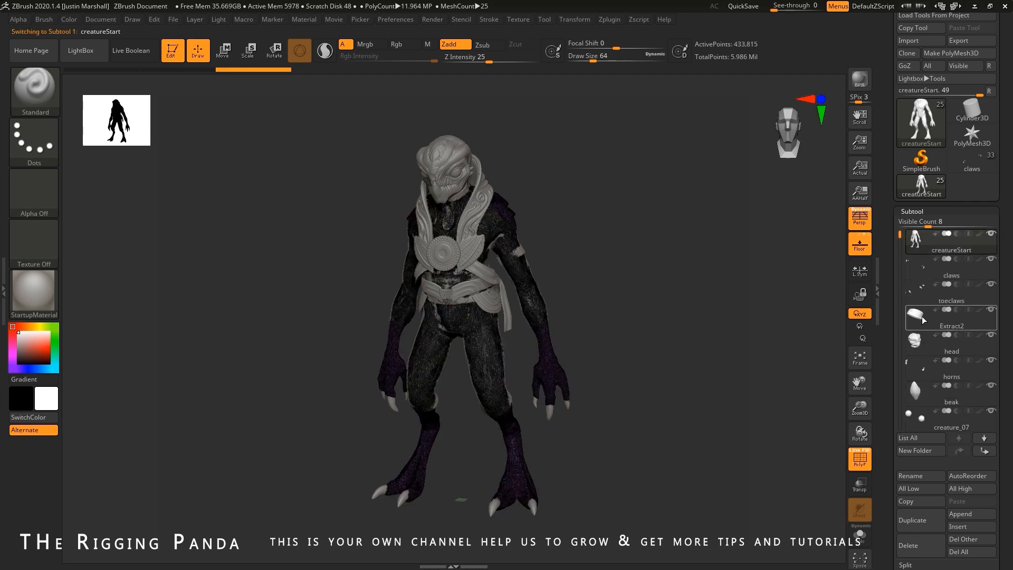
left_click(859, 458)
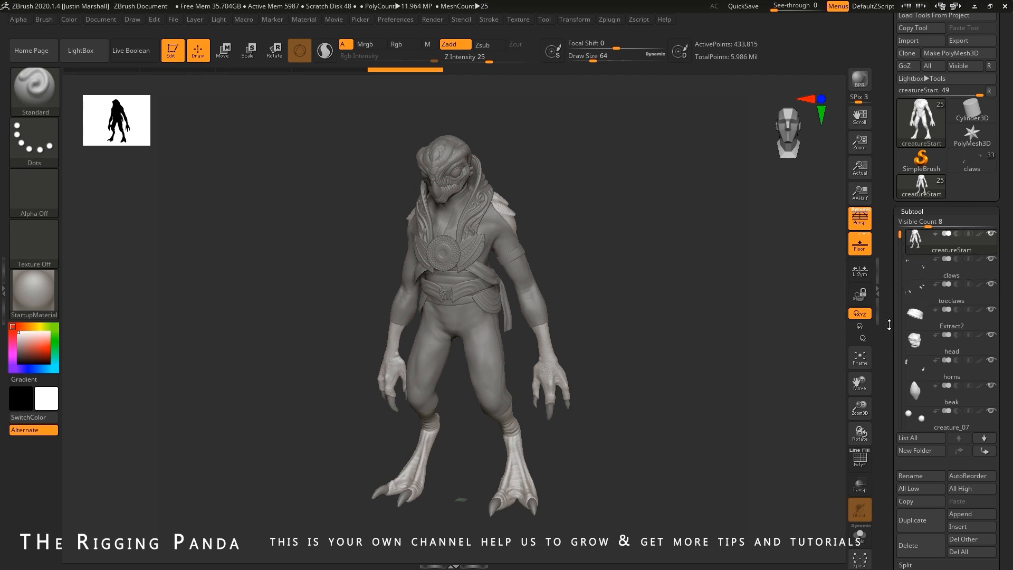
- In the tool's export settings, turn off Grp and switch the polygon output to Tri
scroll(892, 290, "down", 2)
scroll(958, 359, "down", 15)
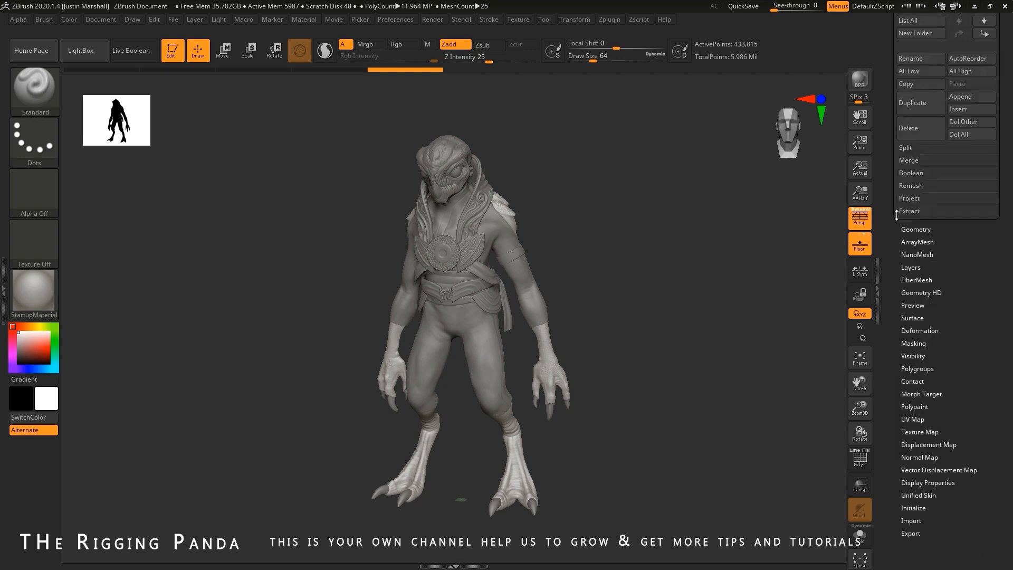
left_click_drag(944, 490, 940, 516)
left_click(916, 444)
scroll(940, 516, "up", 3)
left_click(981, 220)
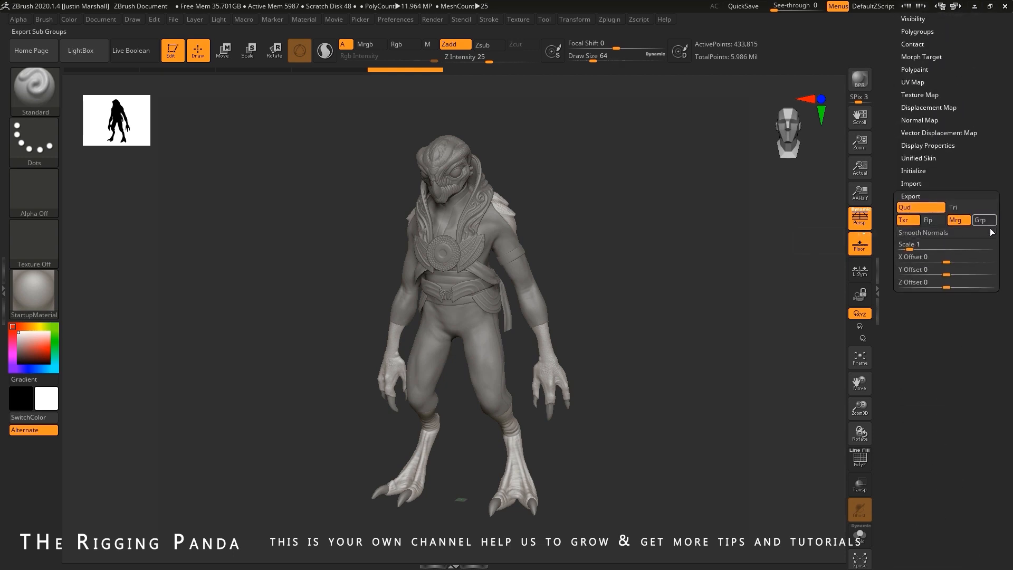
left_click_drag(949, 347, 952, 383)
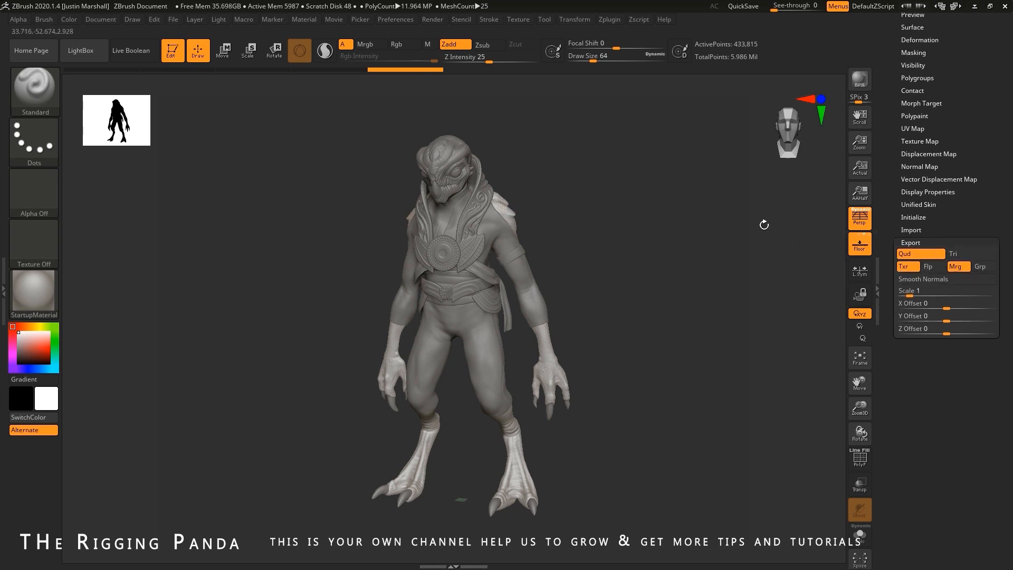
left_click(967, 252)
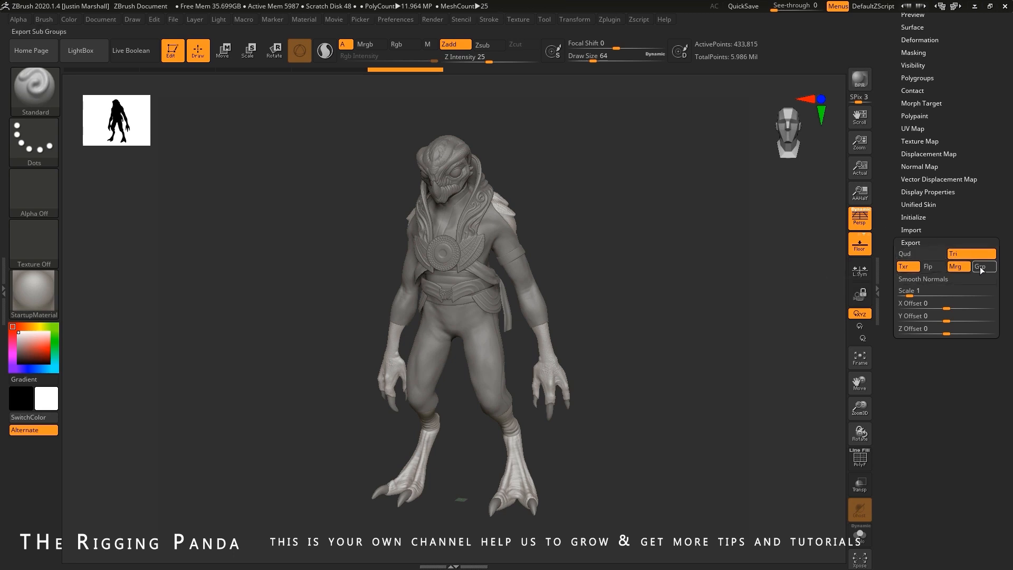
left_click_drag(887, 175, 897, 365)
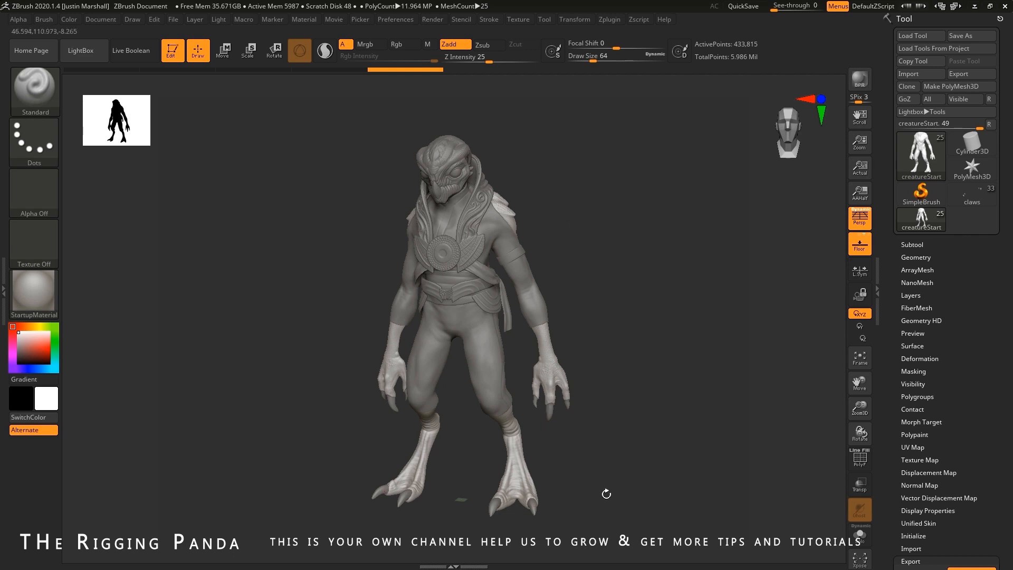
- Open the FBX ExportImport plugin's settings
left_click(611, 20)
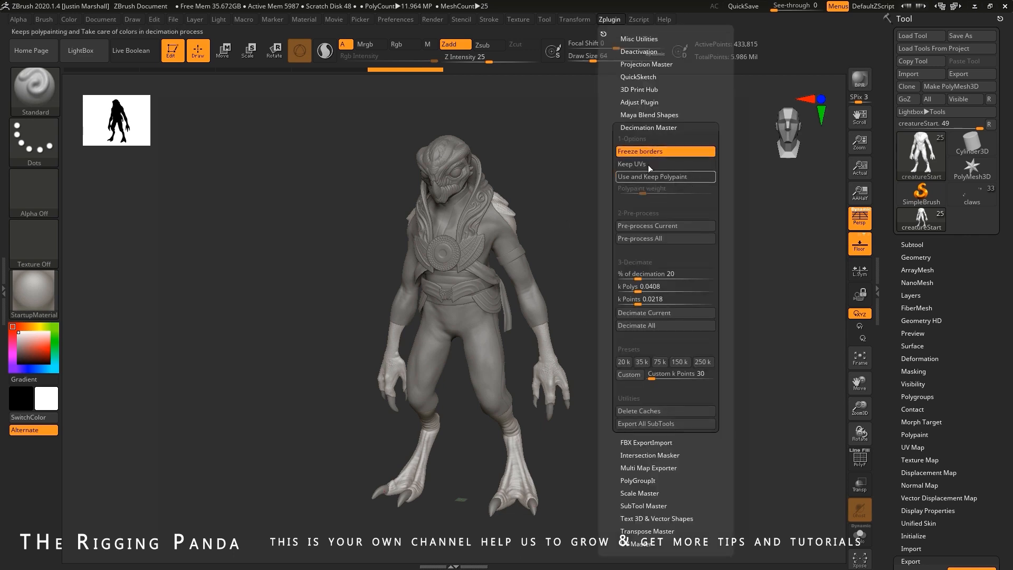
left_click(645, 127)
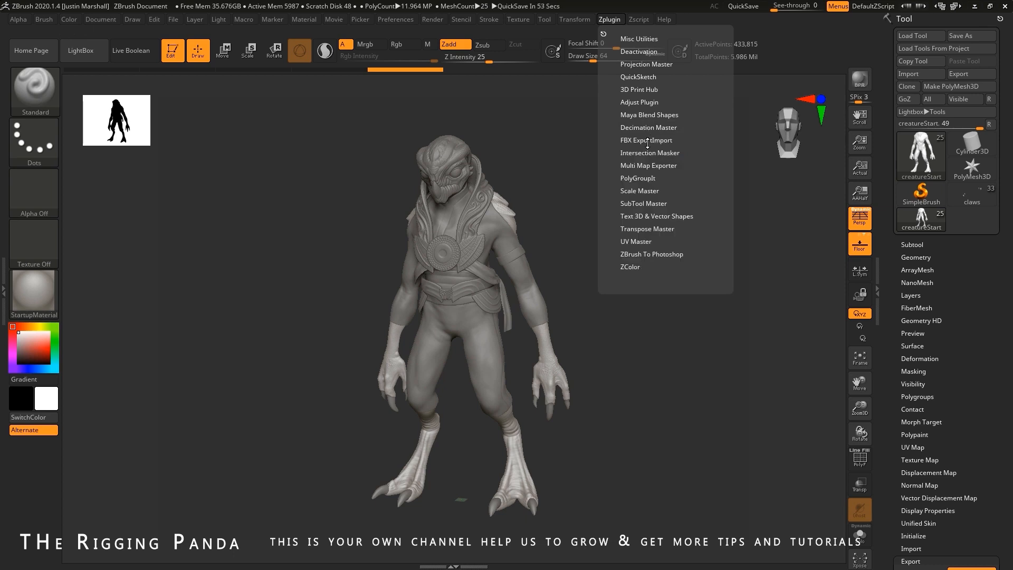
left_click(647, 141)
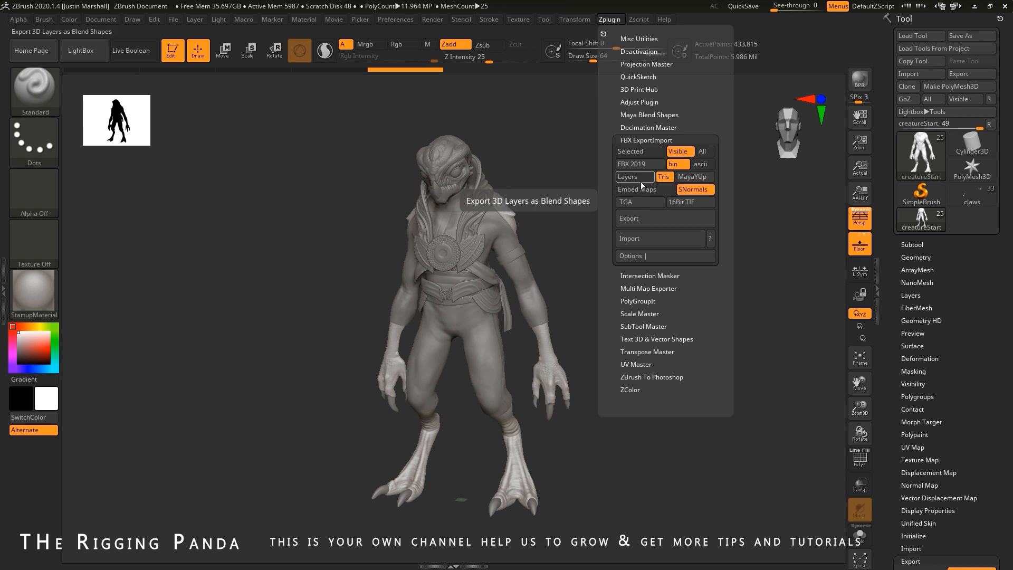
- Look through the FBX axis system presets, returning to MayaYUp, and review the additional export and import options
left_click(695, 178)
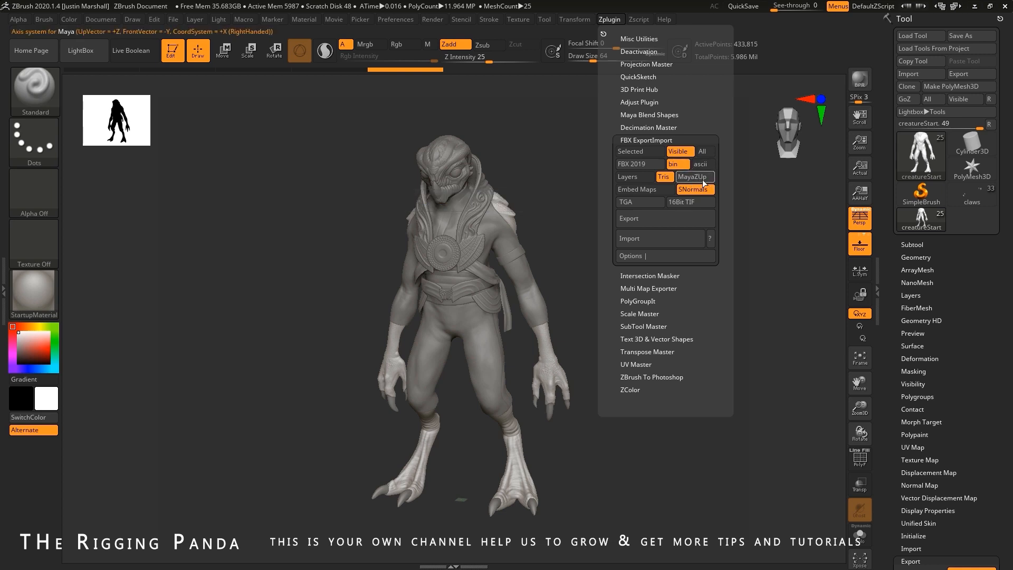
left_click(696, 177)
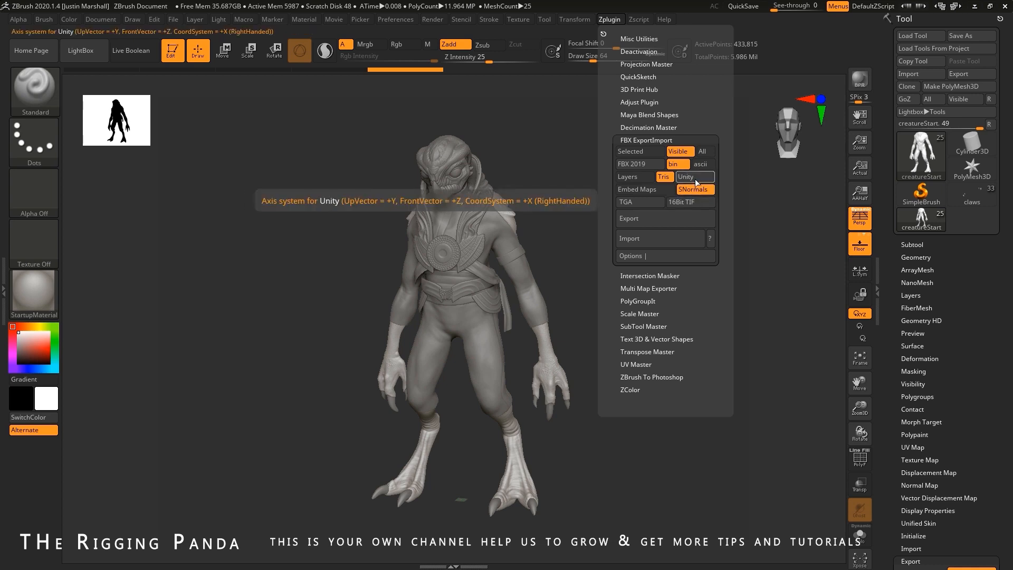
left_click(696, 178)
left_click(697, 179)
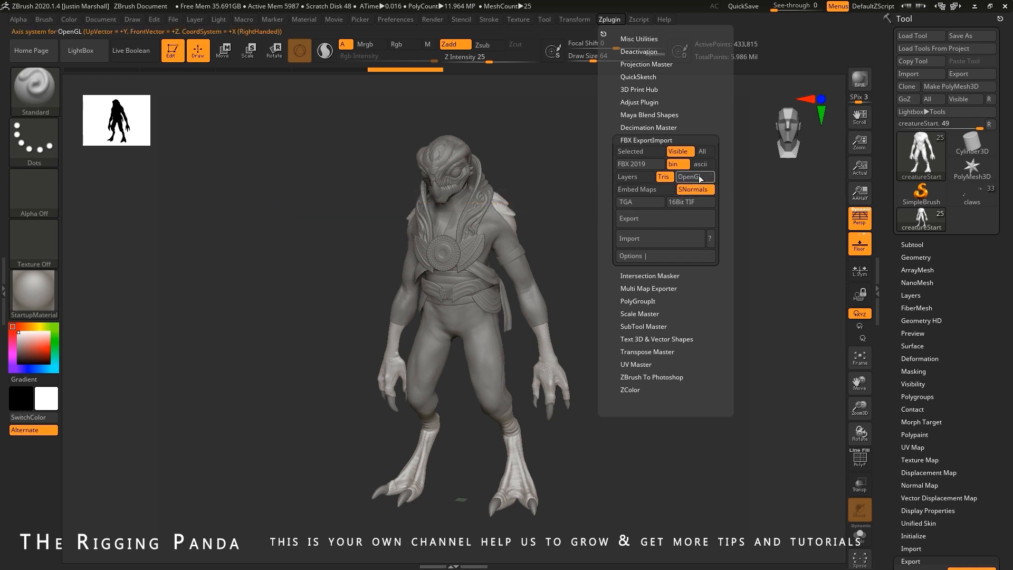
left_click(704, 180)
left_click(704, 181)
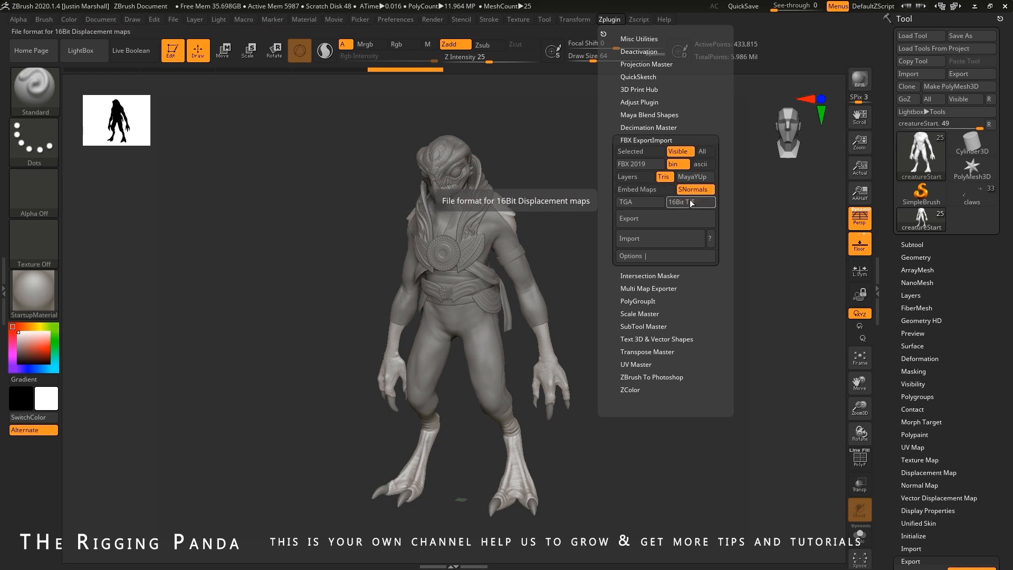
left_click(652, 257)
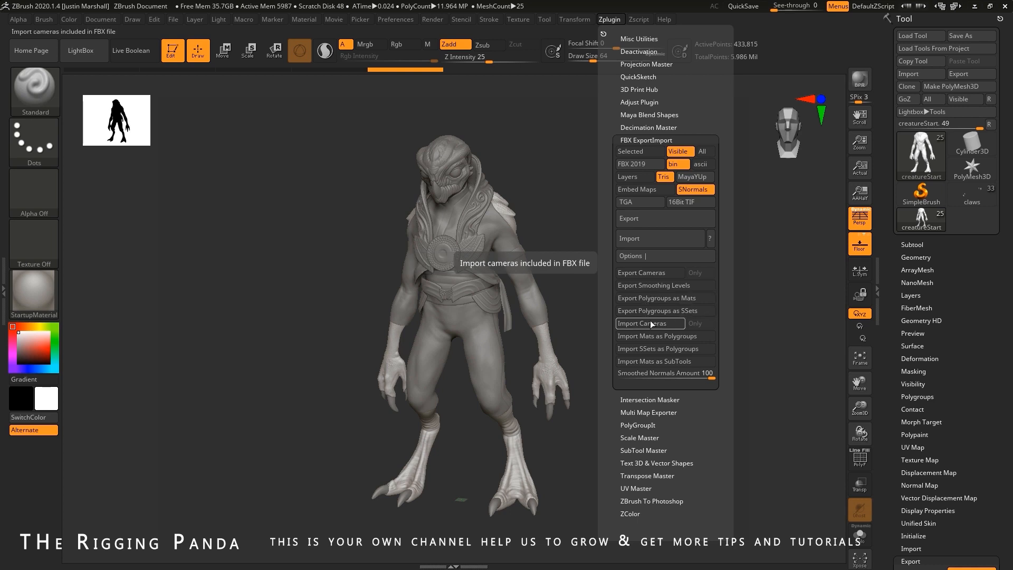
left_click(660, 258)
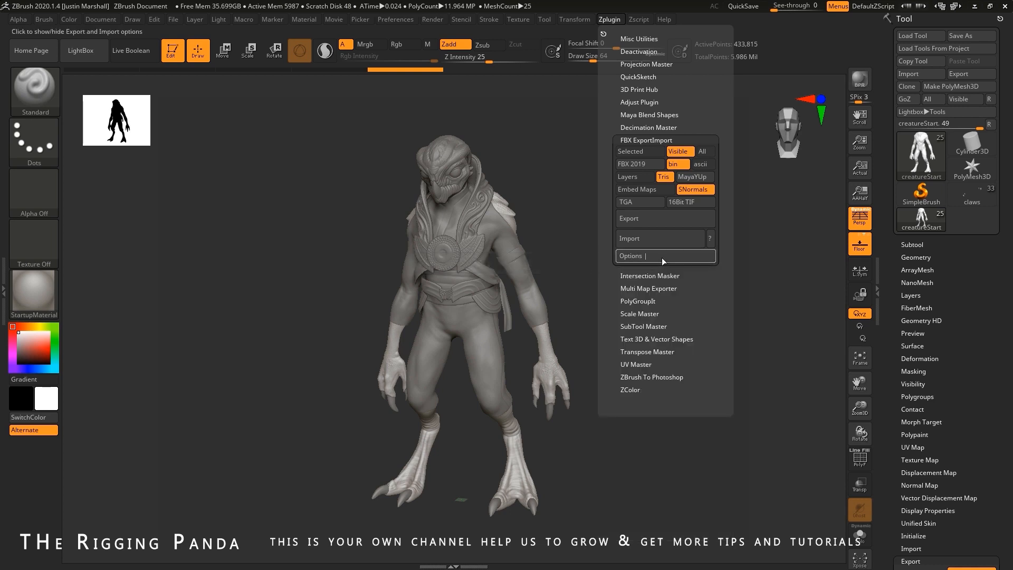
- Export the visible subtools as creatureDecimated.fbx into the ZBrush Files folder
left_click(679, 220)
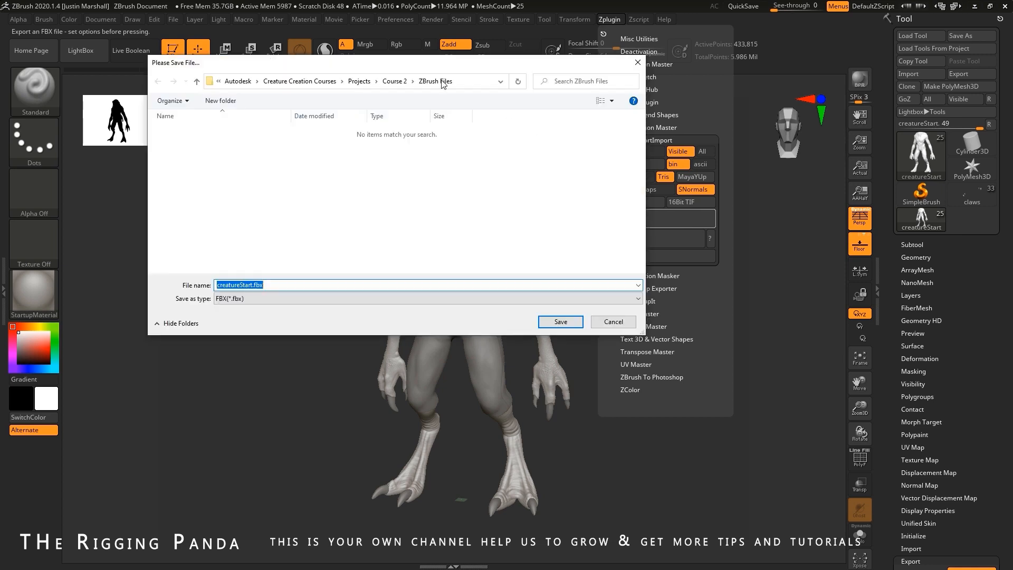
left_click(252, 285)
key("BackSpace")
key("BackSpace")
key("BackSpace")
key("BackSpace")
key("BackSpace")
type("Decimated")
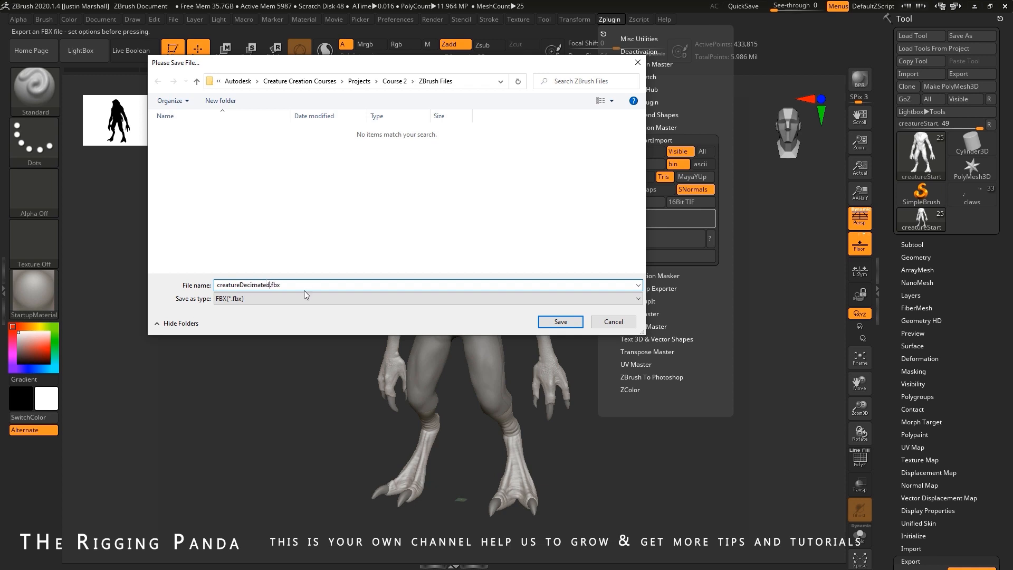
left_click(554, 324)
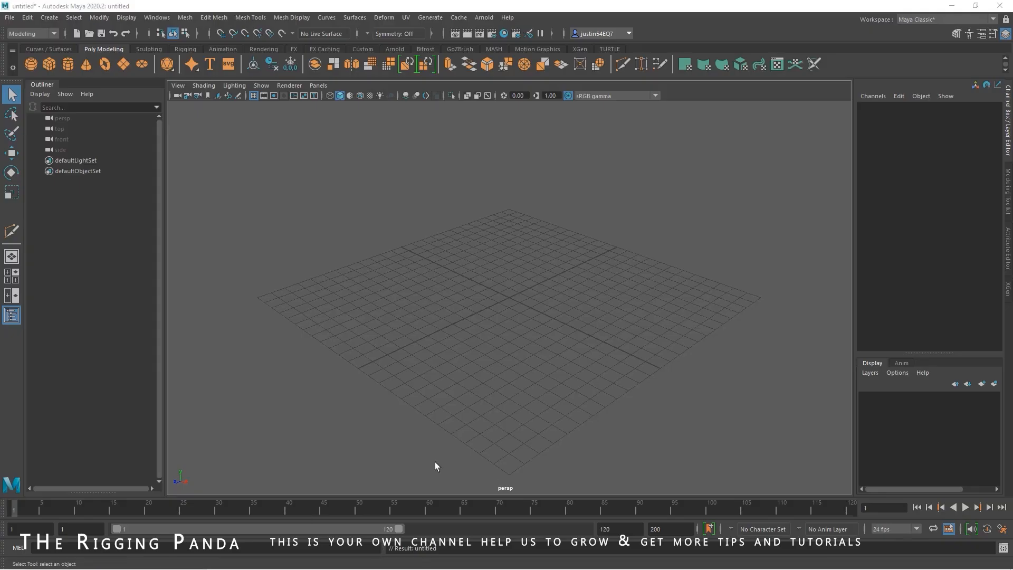
- Switch to Maya and import creatureDecimated.fbx from the project's ZBrush Files folder
left_click(10, 17)
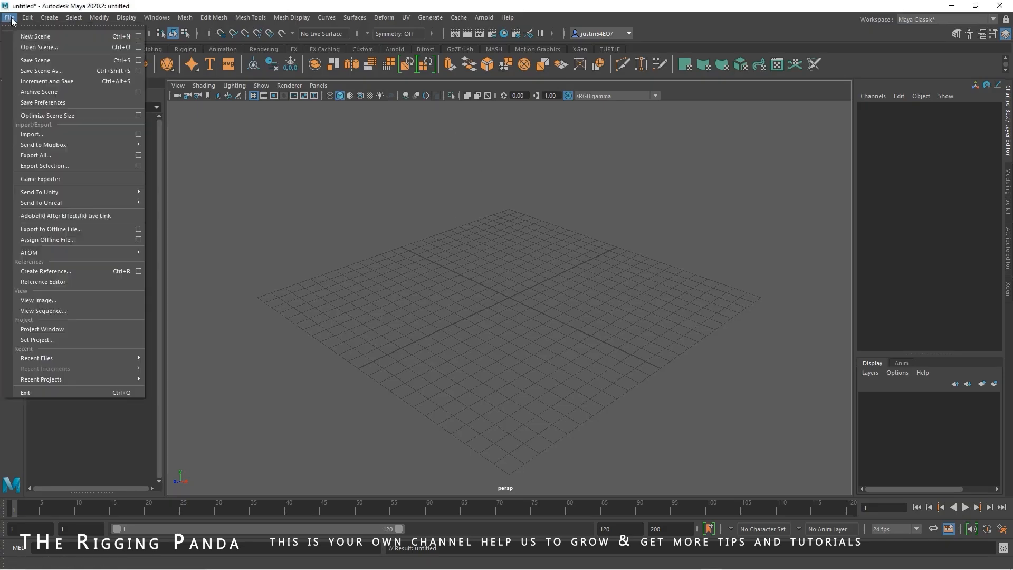
left_click(53, 135)
left_click(713, 161)
double_click(360, 199)
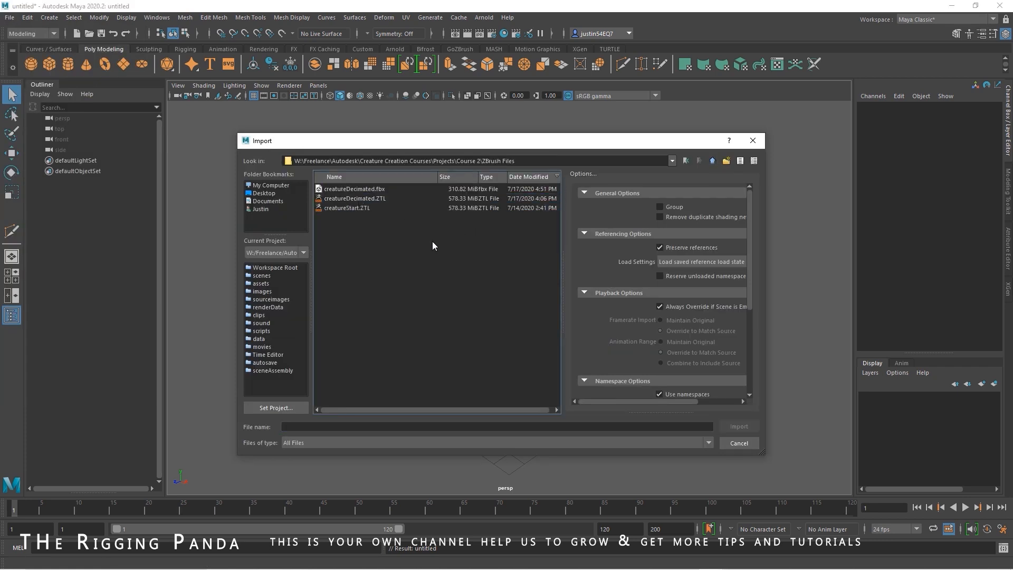
left_click(361, 189)
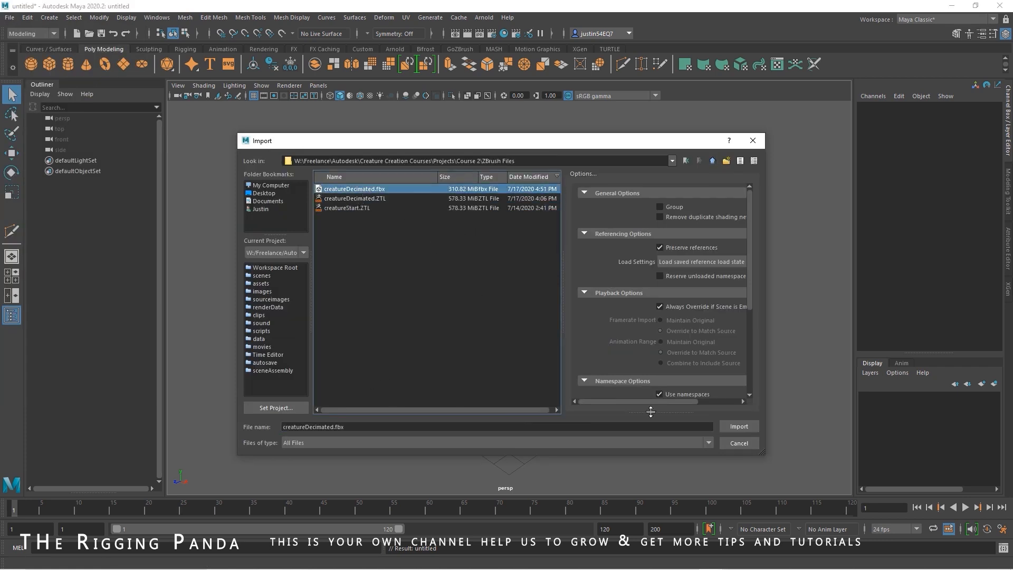
left_click(739, 426)
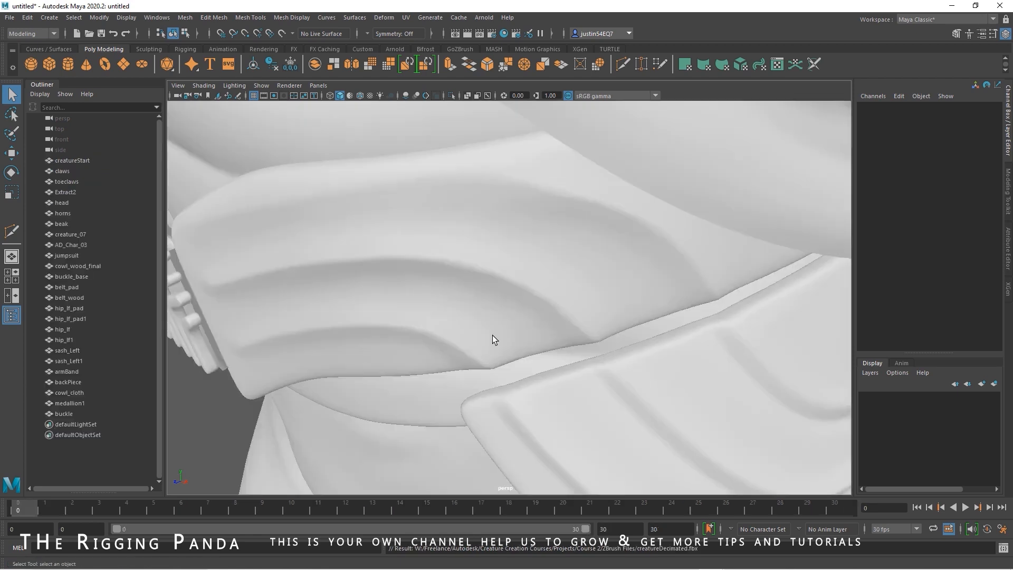
- Inspect the imported creature from the front, focusing on its head and upper body
key("f")
left_click_drag(492, 316, 515, 289, "alt")
right_click_drag(517, 290, 704, 320, "alt")
middle_click_drag(660, 301, 641, 377, "alt")
left_click_drag(623, 351, 607, 337, "alt")
right_click_drag(607, 337, 572, 342, "alt")
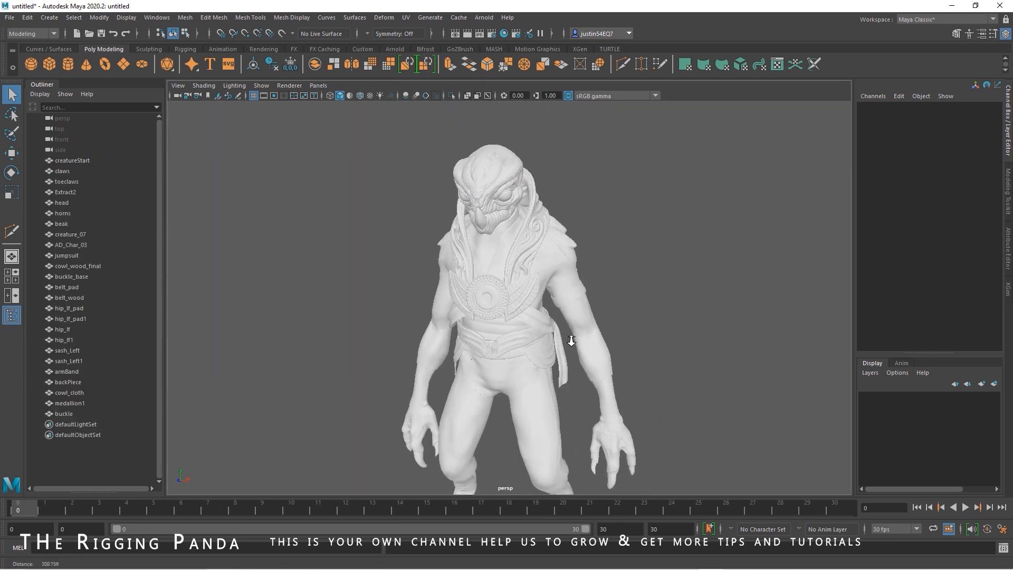
- Group all imported creature meshes from creatureStart to buckle and rename the group CreatureHIGH
left_click(78, 161)
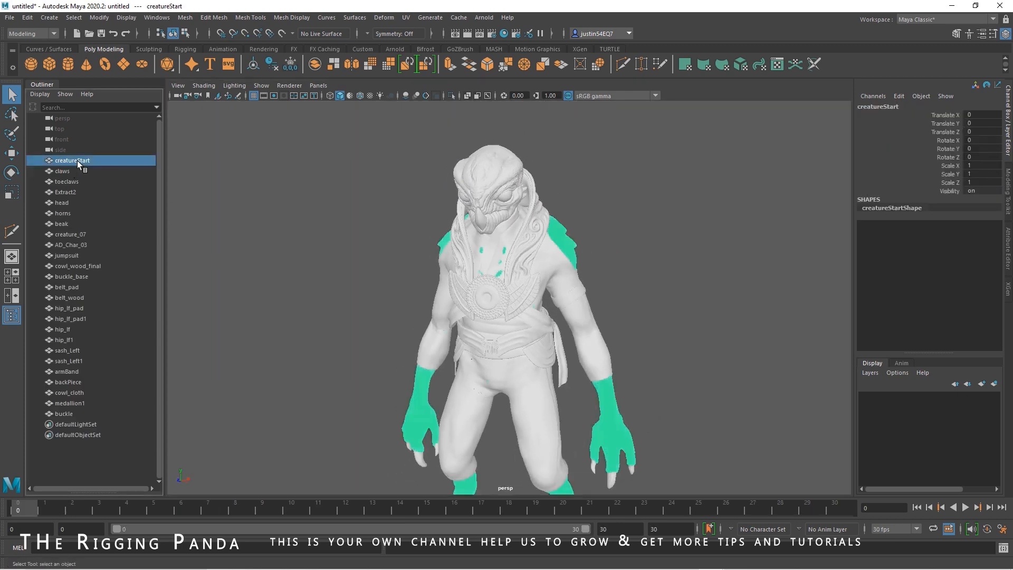
left_click(66, 414, "shift")
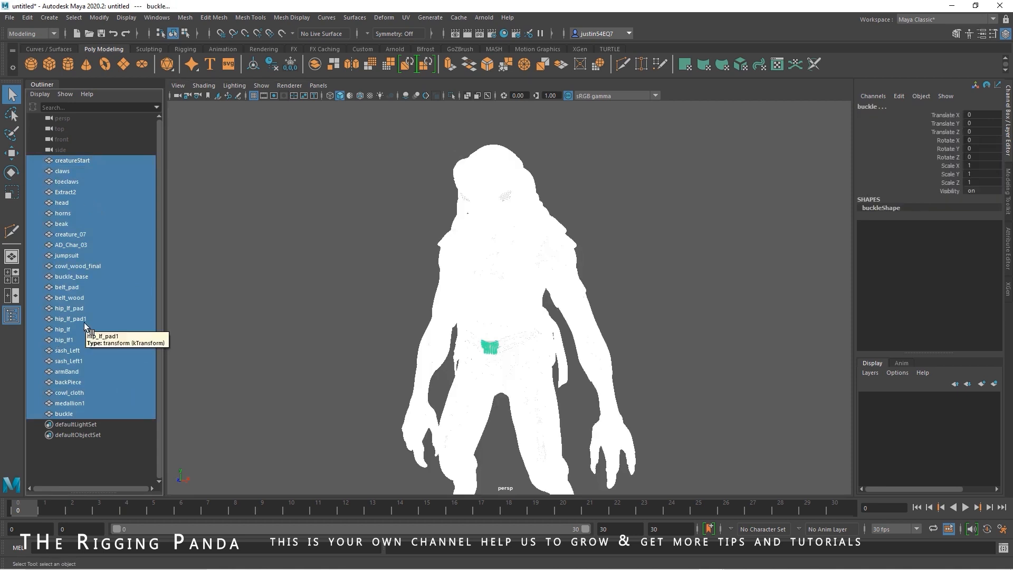
key("ctrl+g")
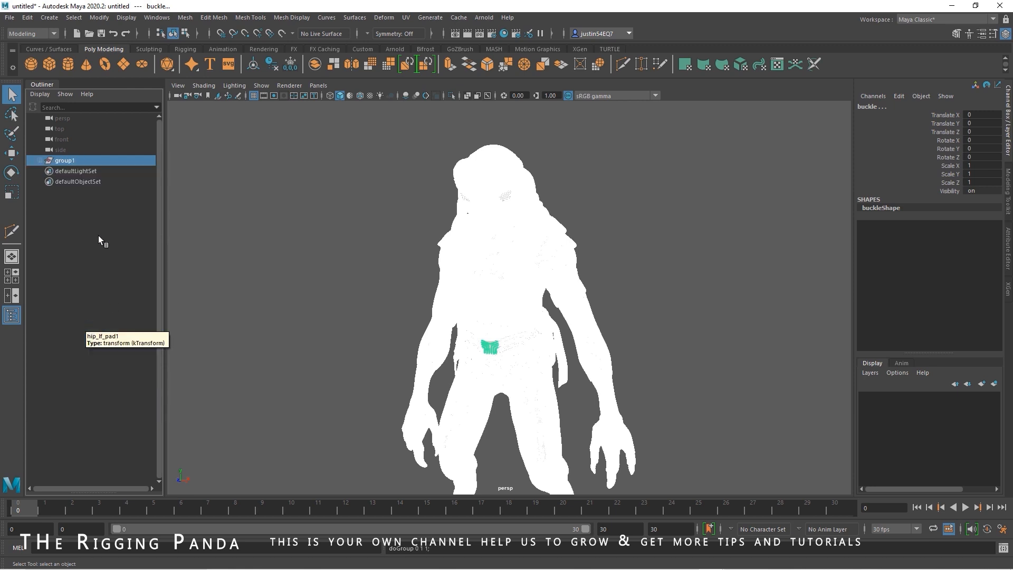
double_click(77, 161)
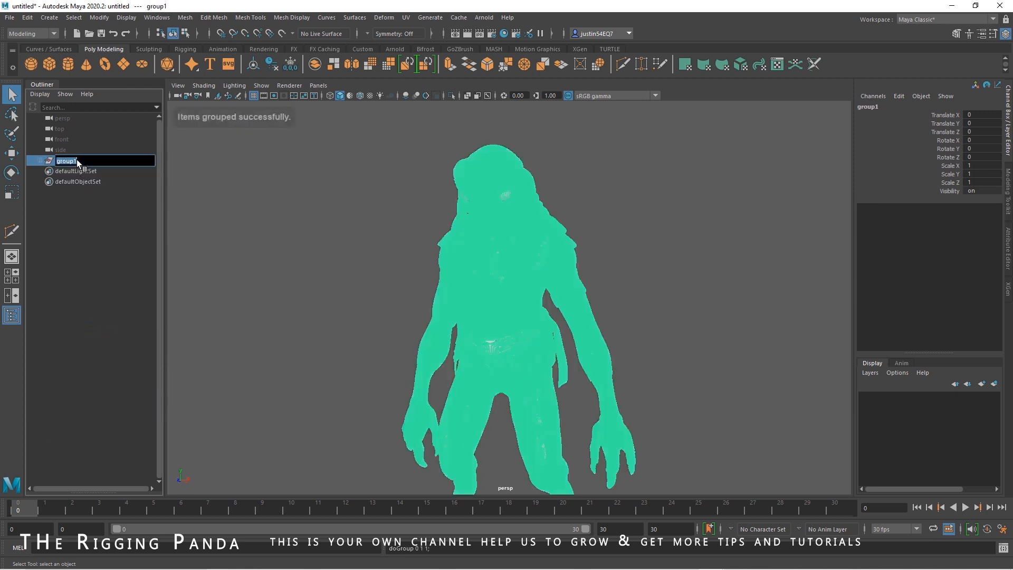
type("Creatur")
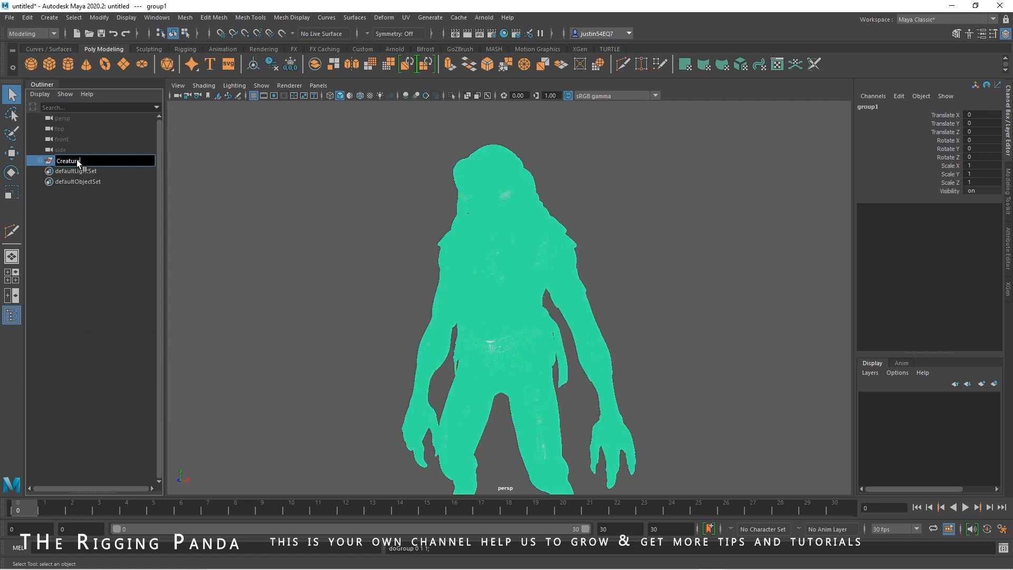
type("eHIGH")
key("Return")
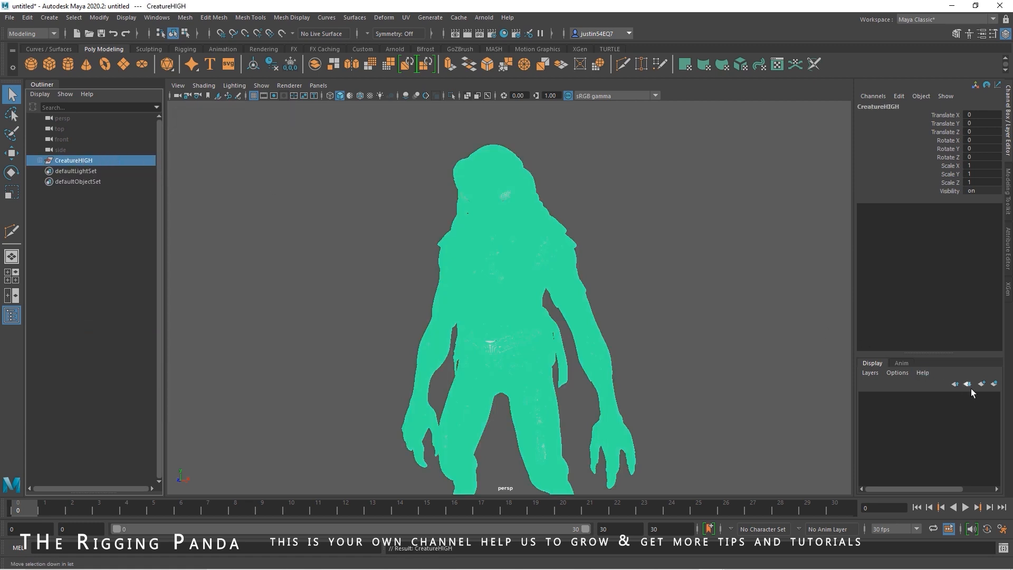
- Create a display layer from the selected CreatureHIGH group, name it CreatureHIGHLayer, and clear the selection
left_click(995, 383)
left_click(917, 398)
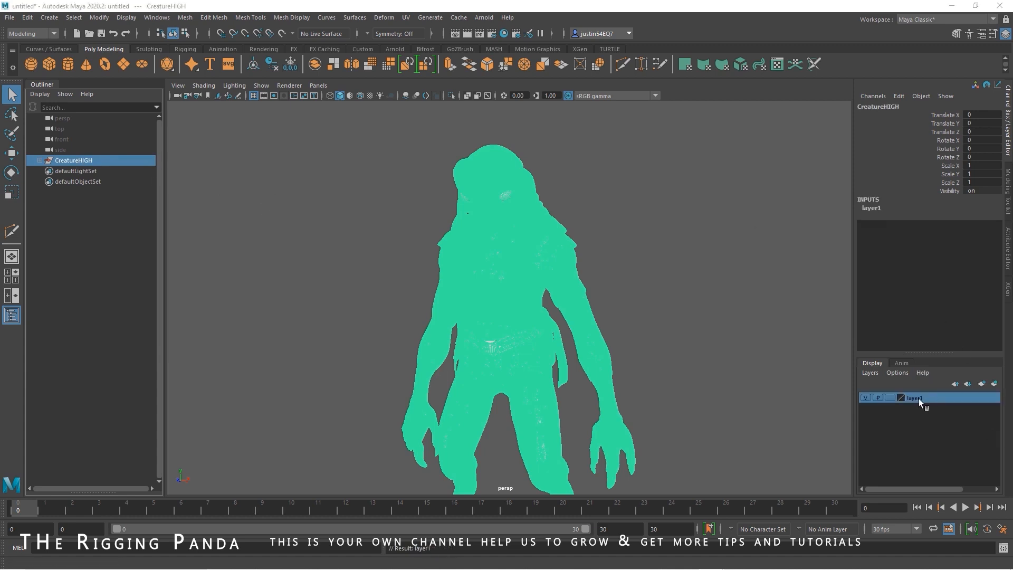
double_click(919, 398)
left_click_drag(413, 211, 356, 206)
type("CreatureHIGH")
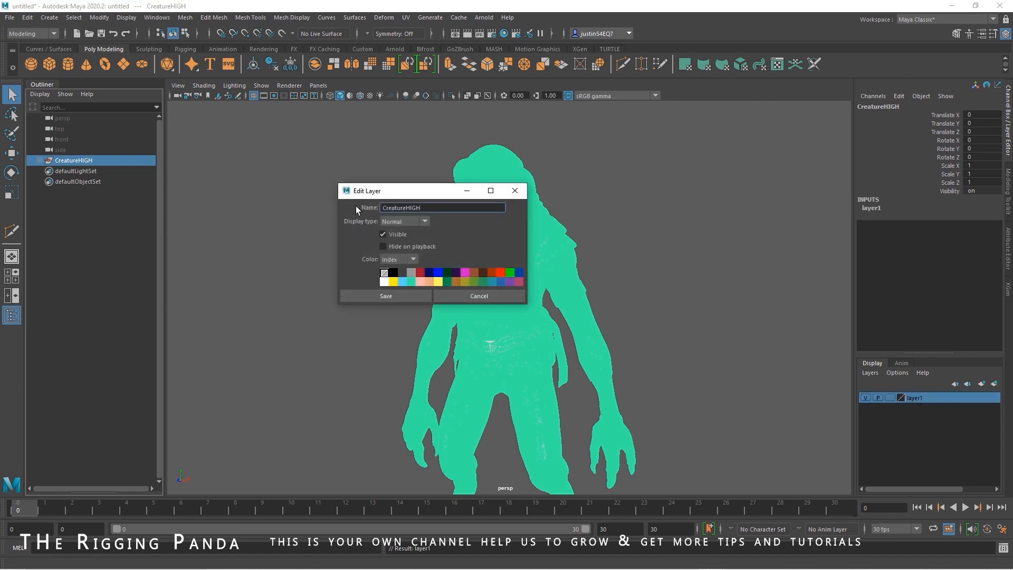
type("Layer")
left_click(412, 294)
left_click(598, 268)
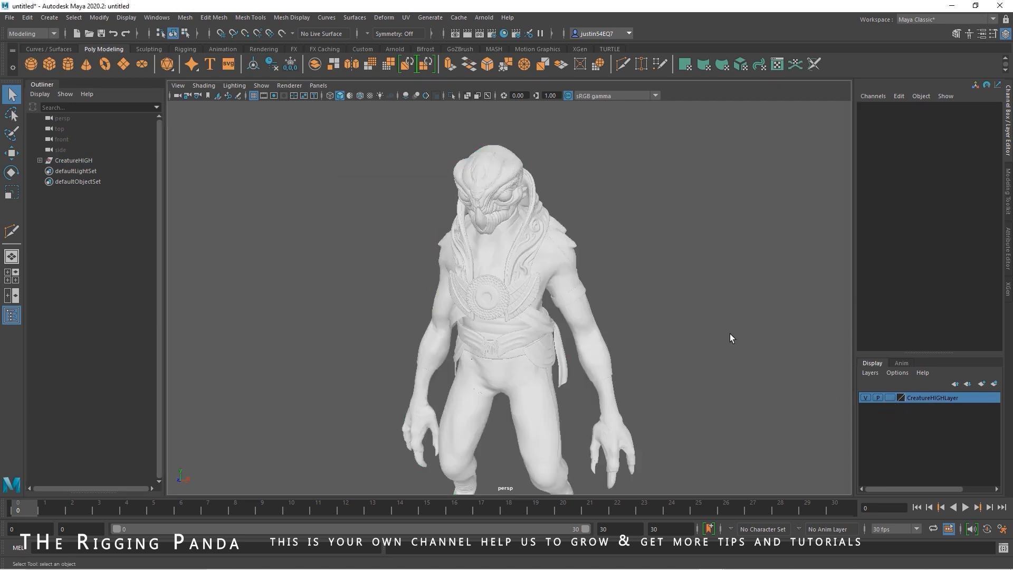
- Change the display type of CreatureHIGHLayer so that its meshes cannot be selected
left_click(890, 398)
left_click(890, 399)
left_click_drag(619, 357, 530, 260, "alt")
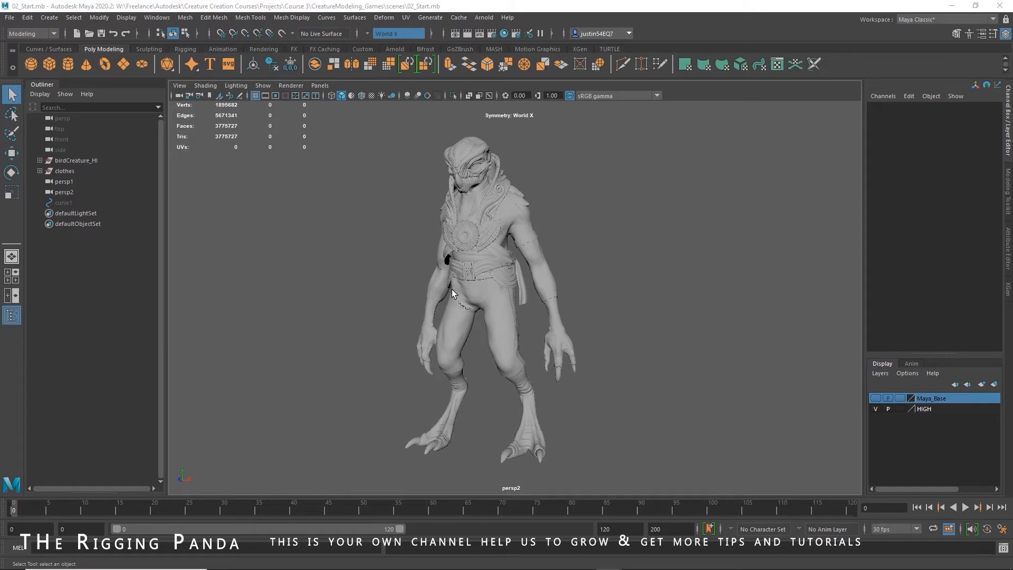
- Examine what the birdCreature_HI and clothes groups contain in the 02_Start.mb scene
left_click(86, 159)
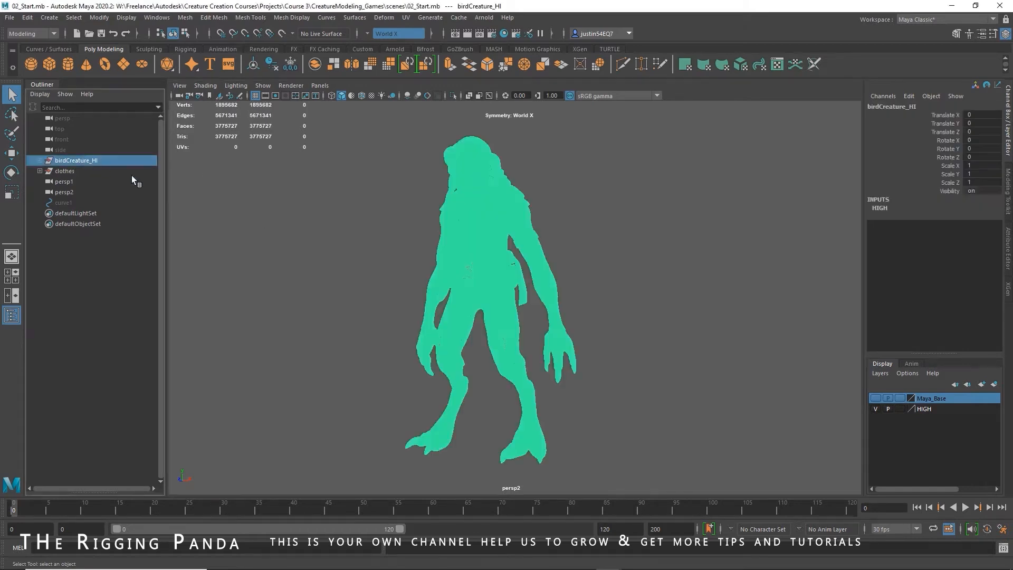
left_click(345, 226)
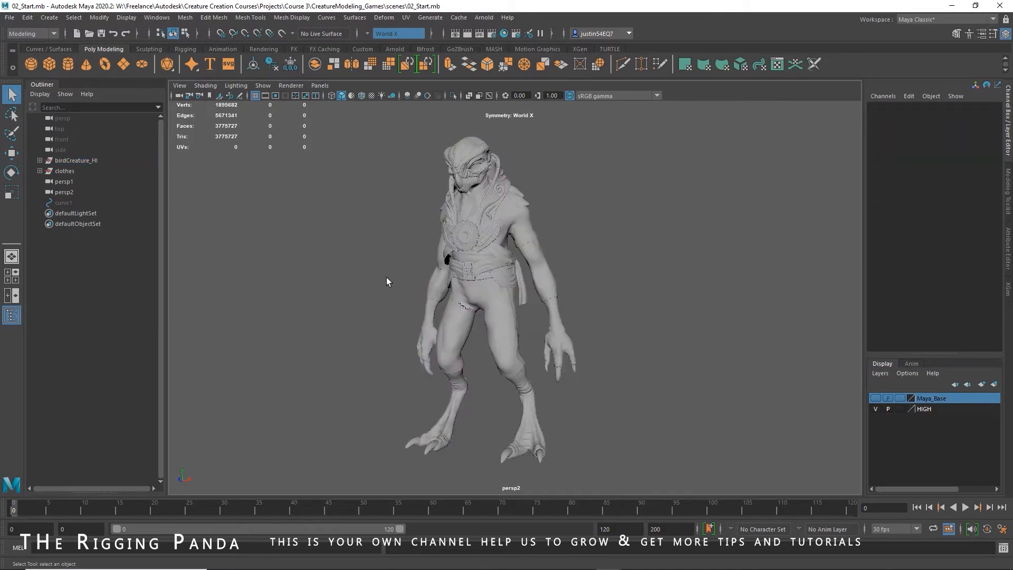
left_click(39, 170)
left_click(37, 170)
left_click(53, 172)
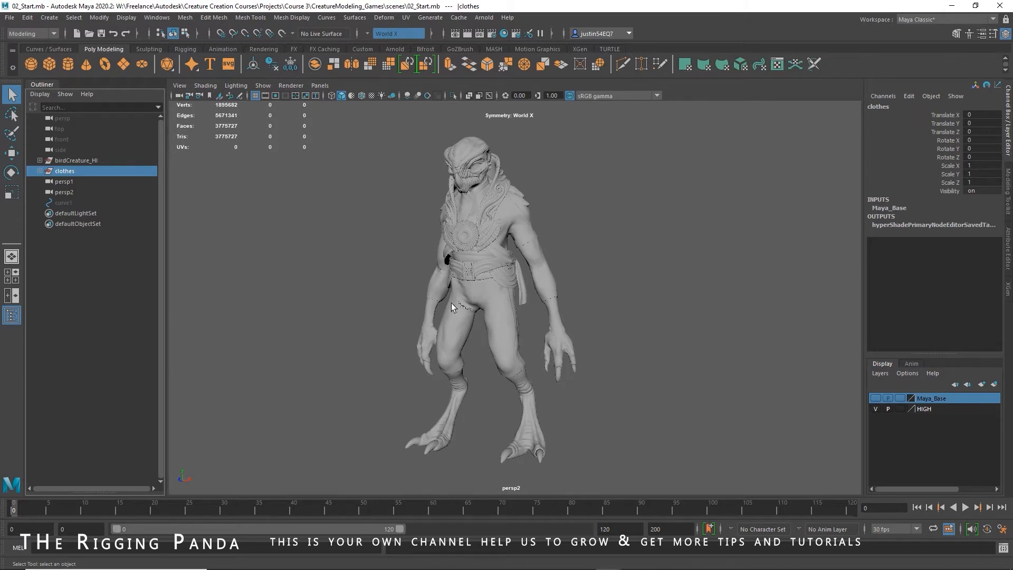
left_click(72, 160)
key("ctrl+z")
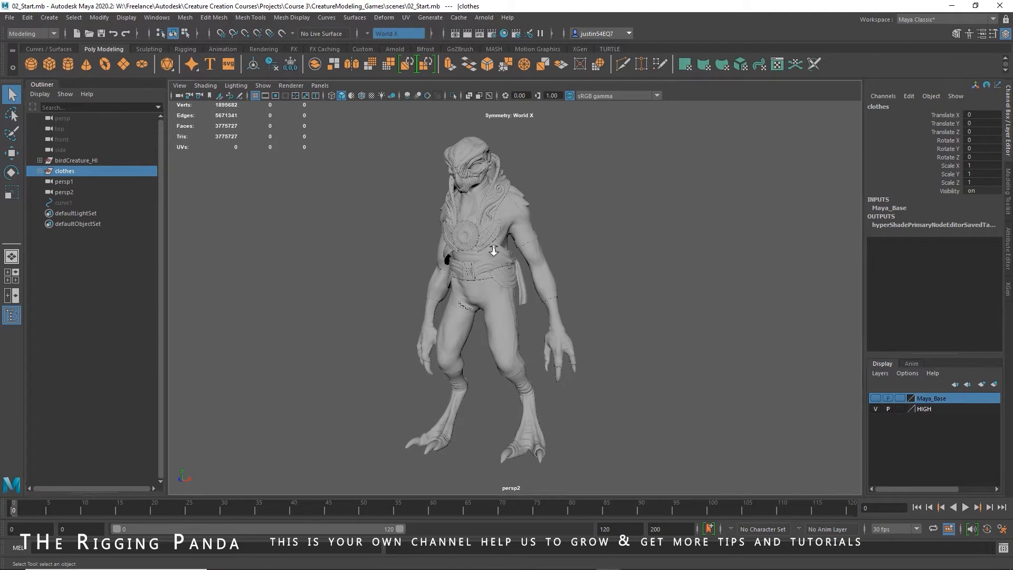
- Select the creature's body mesh and locate it inside the expanded birdCreature_HI group
scroll(566, 296, "up", 5)
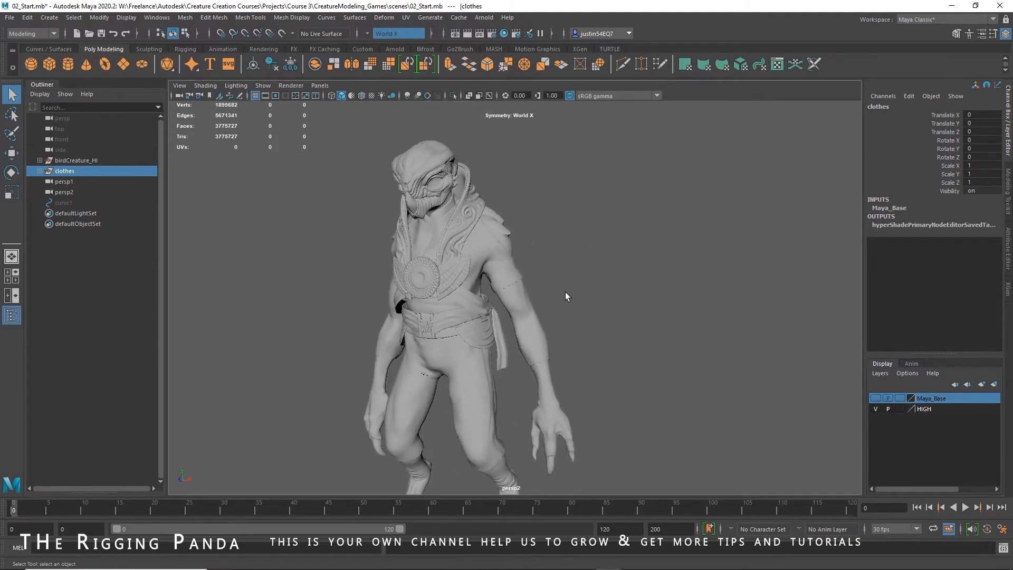
right_click_drag(556, 286, 598, 281, "alt")
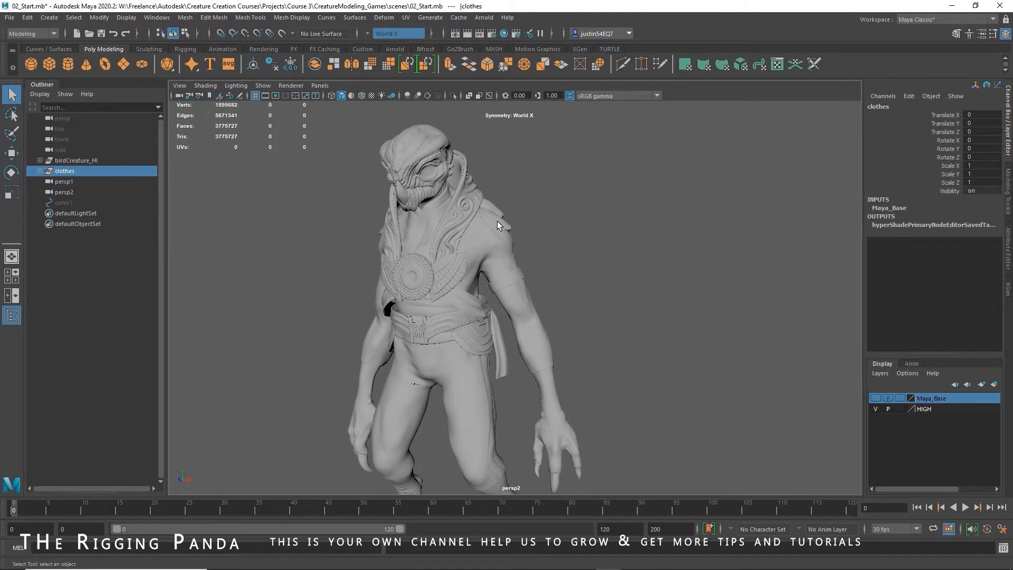
left_click(552, 261)
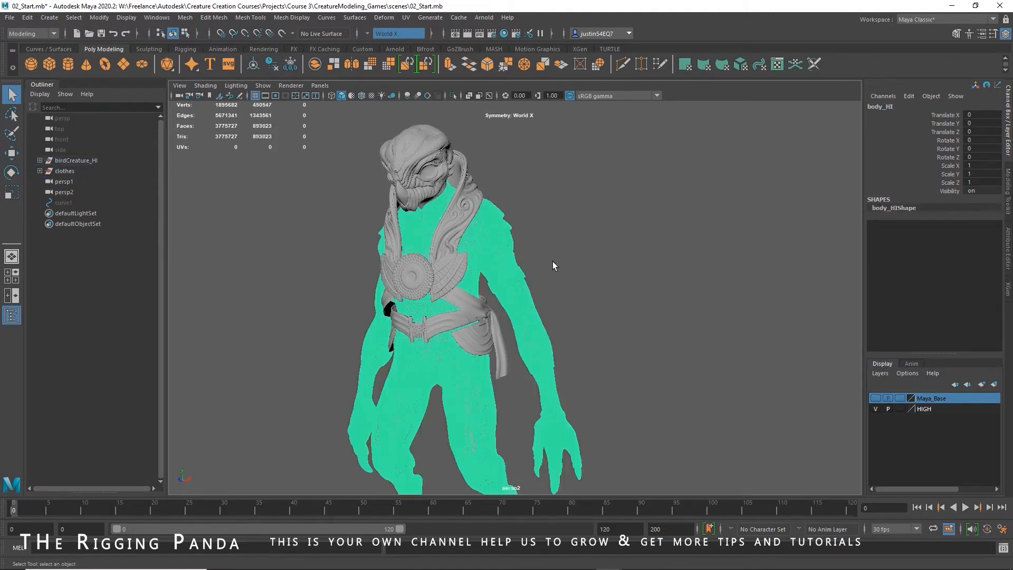
left_click(499, 262)
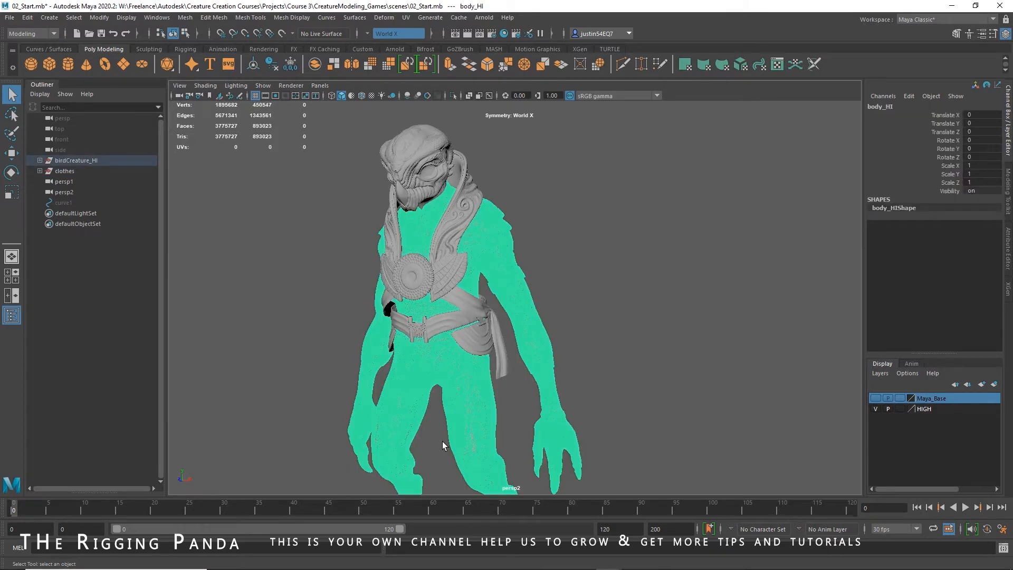
left_click(40, 160)
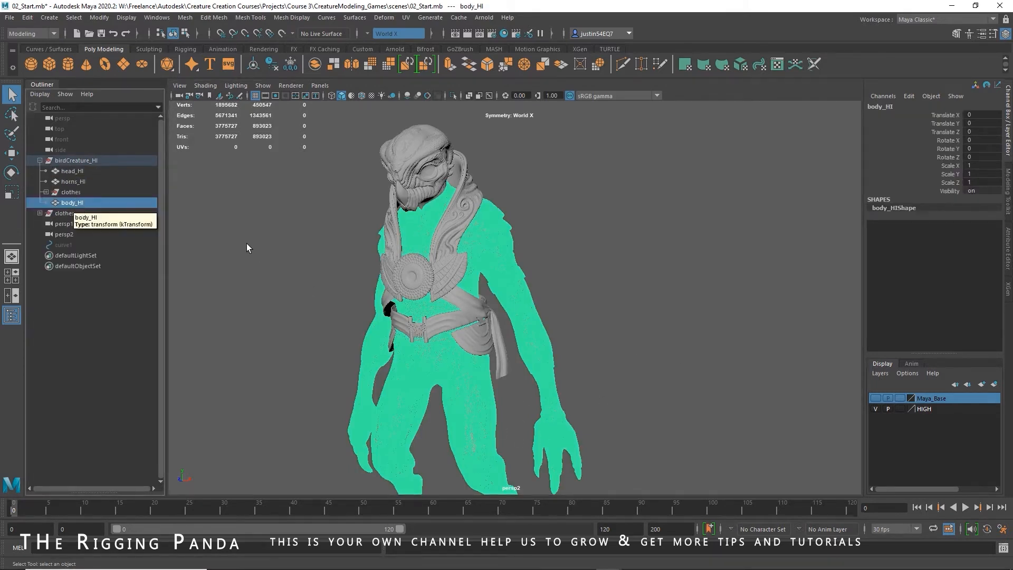
left_click(285, 333)
left_click(368, 396)
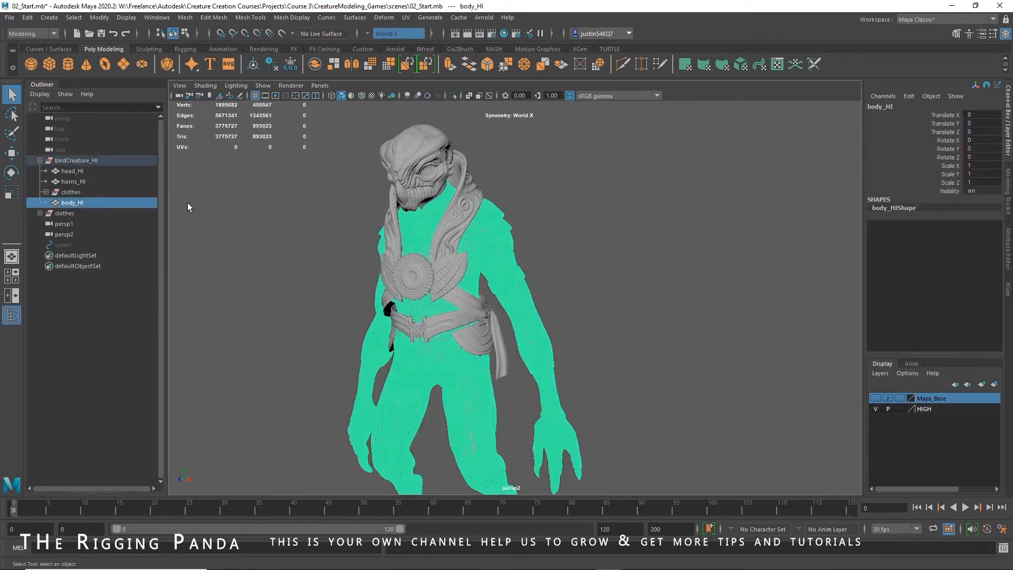
- Review the Combine command among the mesh operations, then deselect the body mesh
left_click(184, 19)
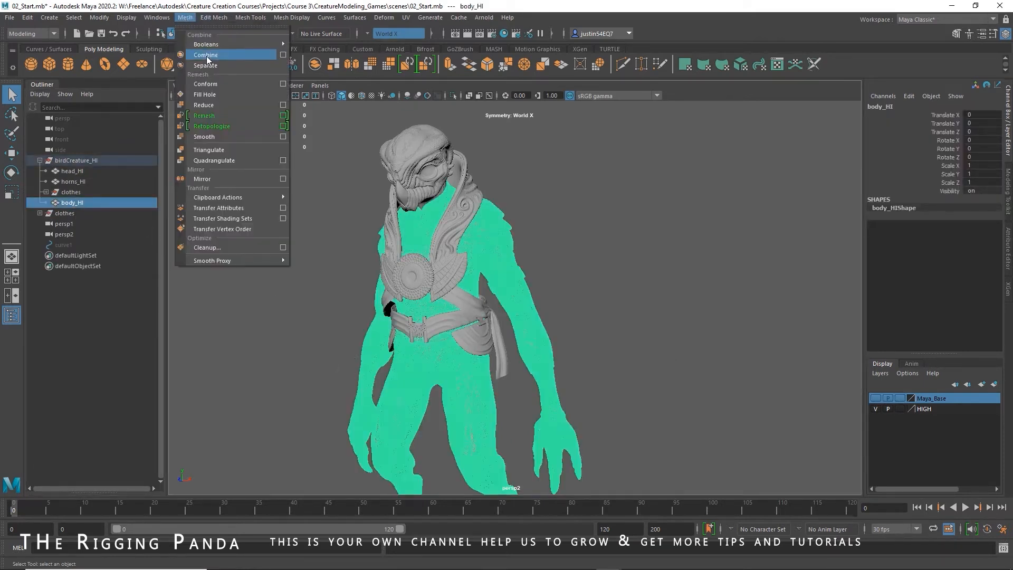
left_click(356, 245)
left_click(567, 312)
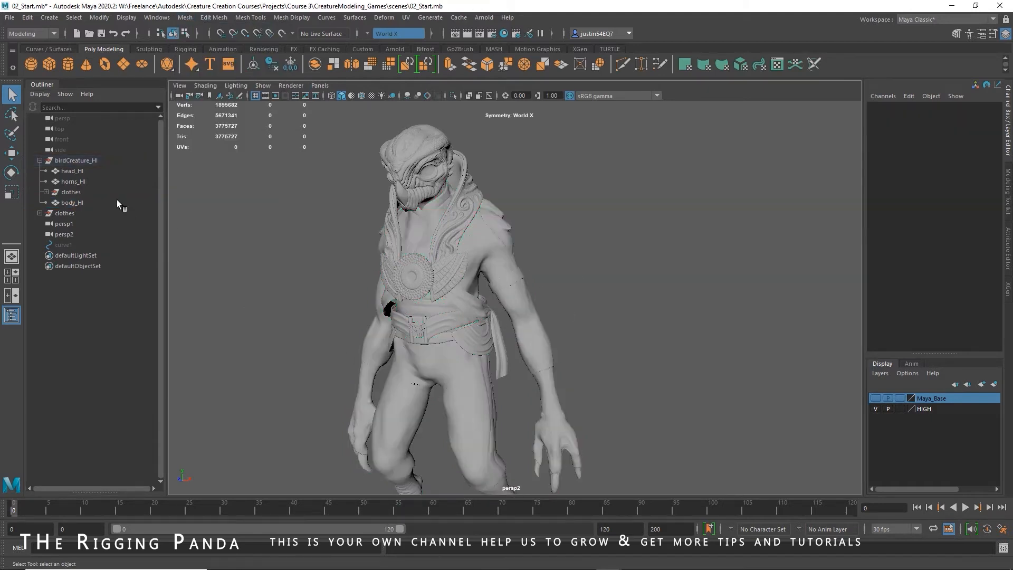
- Hide the clothes group, horns_HI and head_HI inside birdCreature_HI to isolate the body
left_click(71, 192)
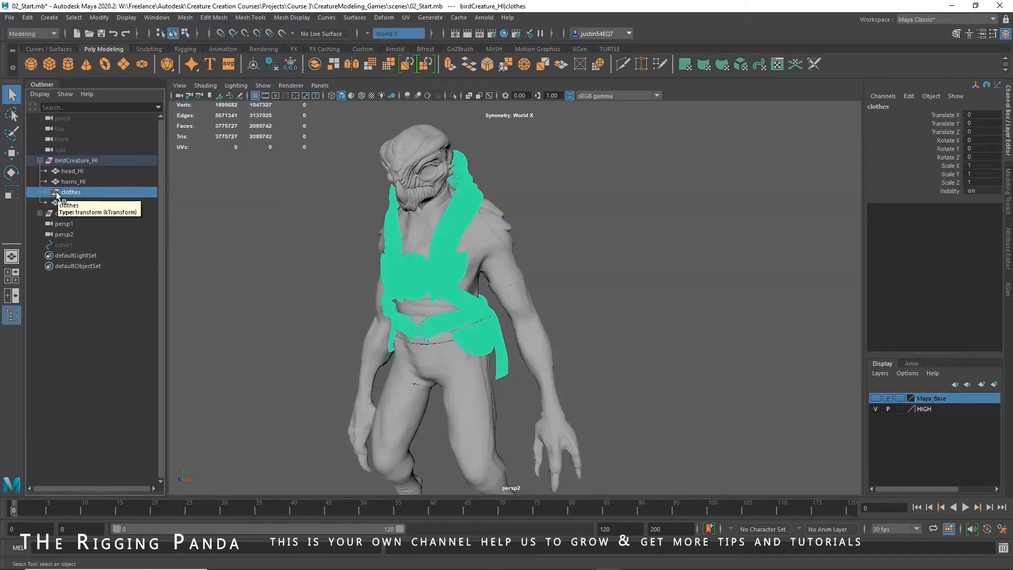
key("ctrl+h")
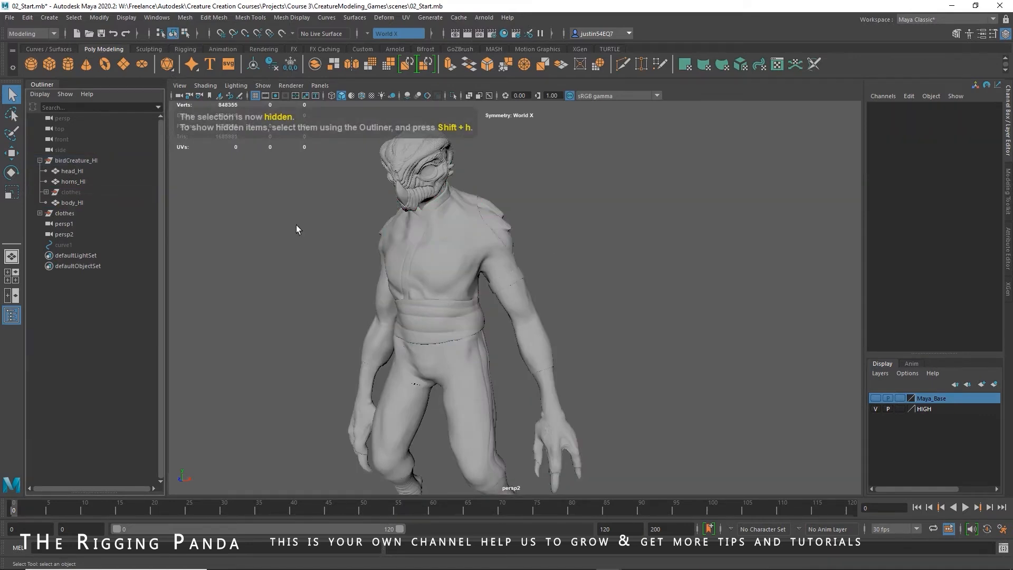
left_click(74, 181)
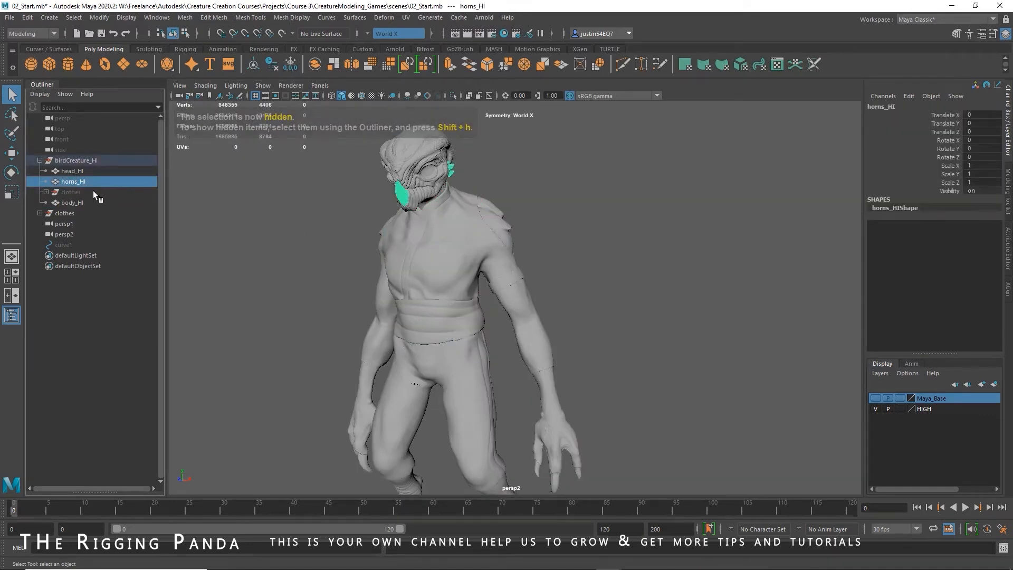
key("ctrl+h")
left_click(77, 172)
key("ctrl+h")
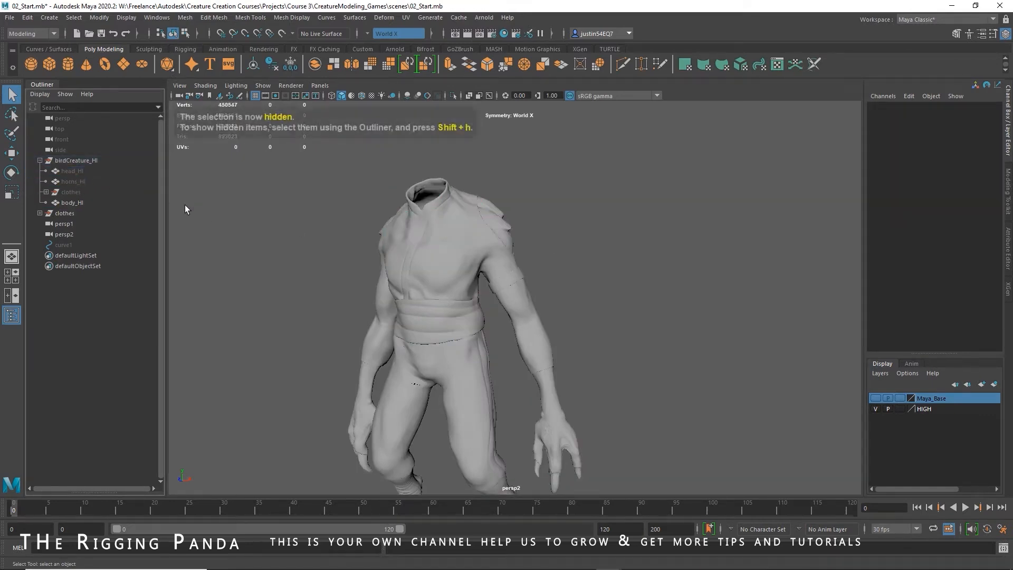
- Inspect the isolated body mesh from several angles, examining the legs, trouser cuffs, hands, waist wrap and torso
middle_click_drag(494, 419, 581, 280, "alt")
left_click_drag(581, 280, 538, 279, "alt")
middle_click_drag(538, 291, 539, 300, "alt")
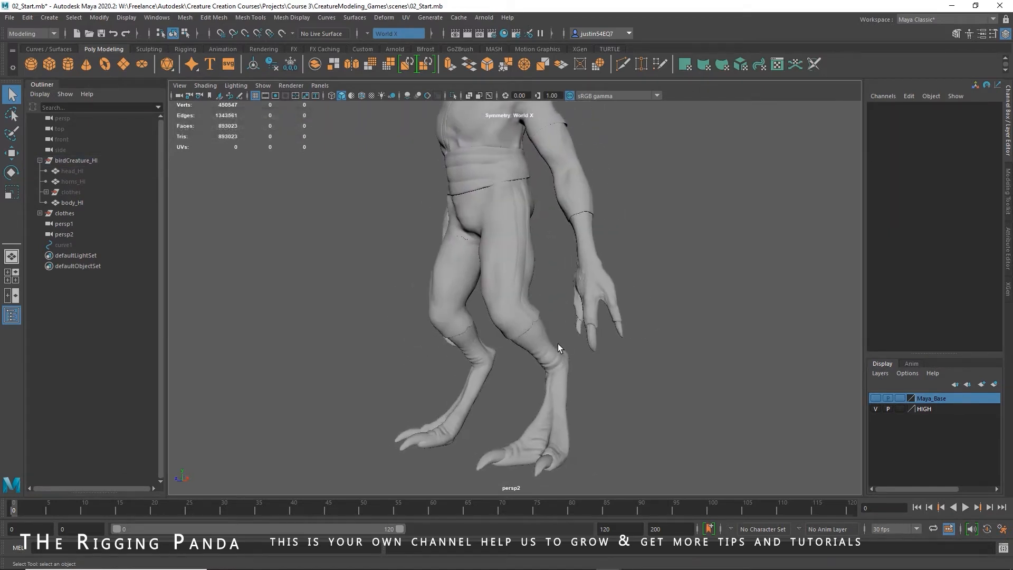
left_click_drag(511, 347, 464, 332, "alt")
right_click_drag(464, 332, 681, 369, "alt")
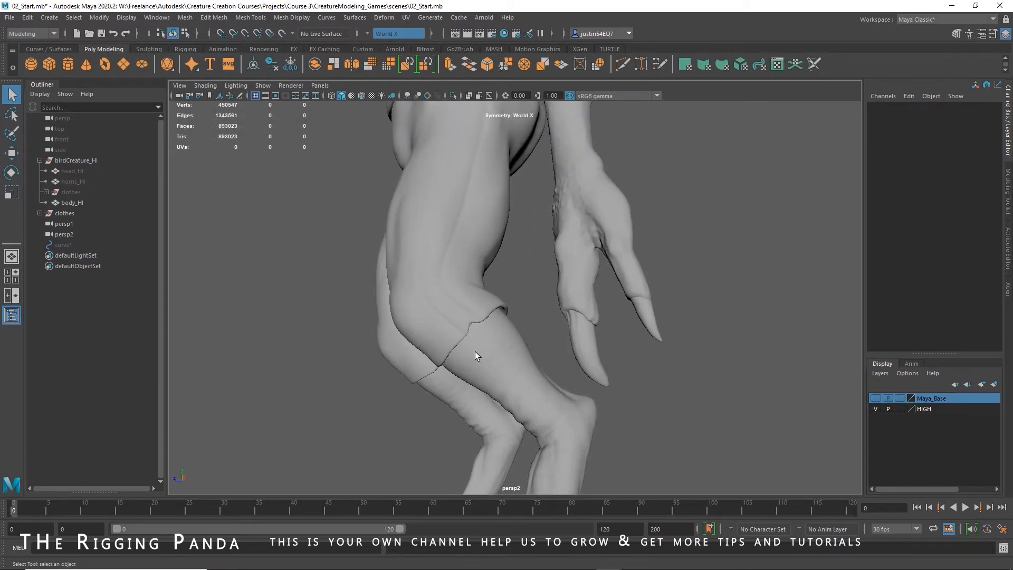
left_click_drag(493, 343, 554, 325, "alt")
right_click_drag(554, 325, 539, 280, "alt")
middle_click_drag(539, 280, 530, 369, "alt")
right_click_drag(530, 369, 507, 344, "alt")
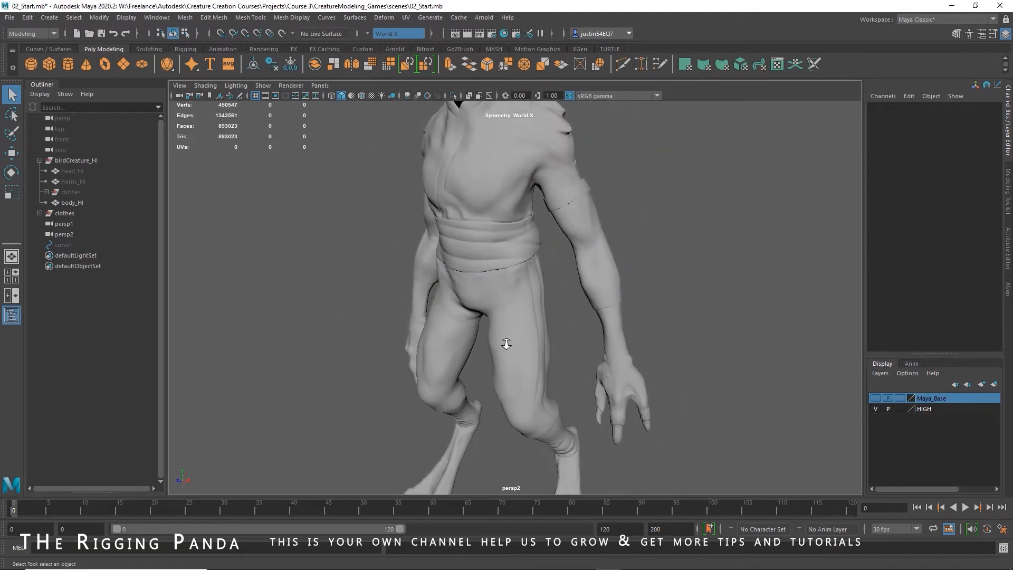
left_click_drag(507, 344, 541, 294, "alt")
middle_click_drag(541, 295, 513, 369, "alt")
right_click_drag(512, 325, 546, 334, "alt")
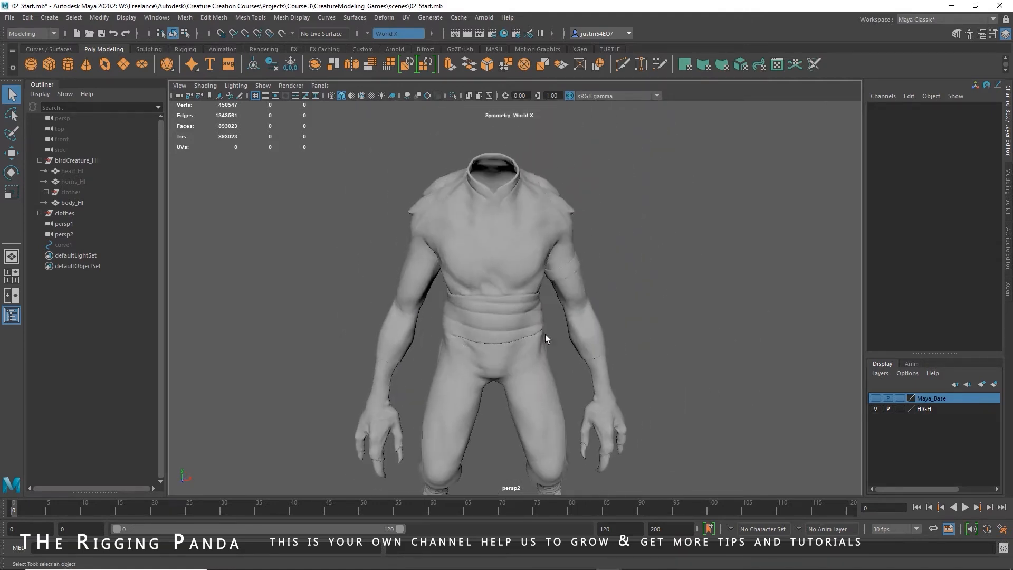
left_click_drag(546, 334, 588, 375, "alt")
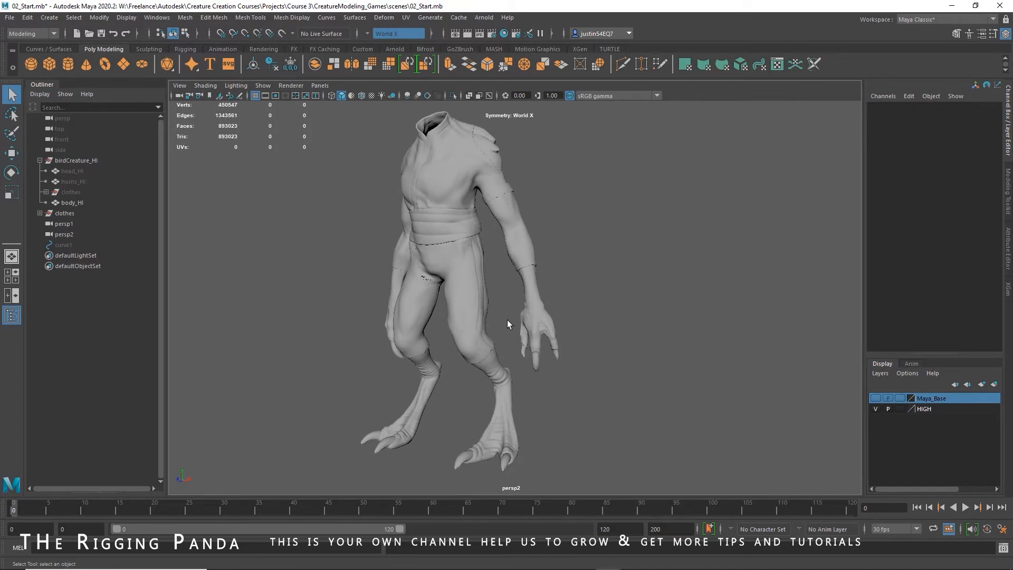
left_click_drag(489, 305, 516, 253, "alt")
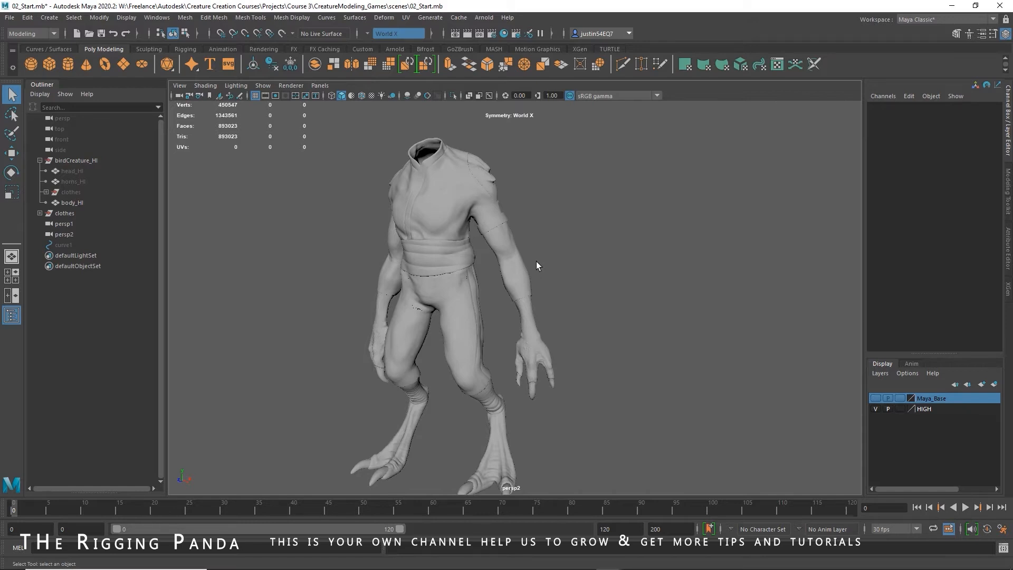
- Select the body_HI mesh and make it the live surface
scroll(552, 224, "up", 5)
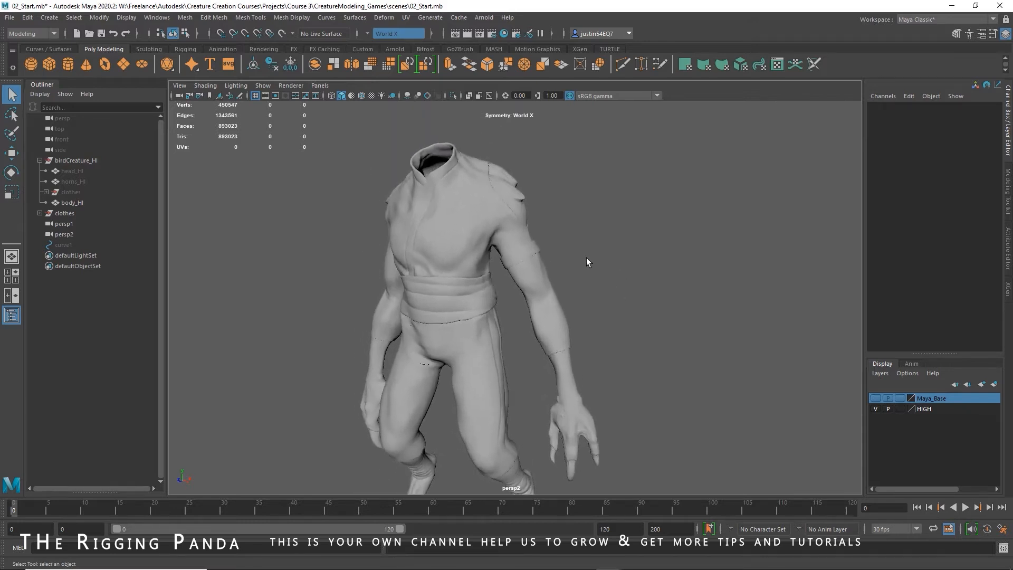
right_click_drag(587, 263, 616, 264, "alt")
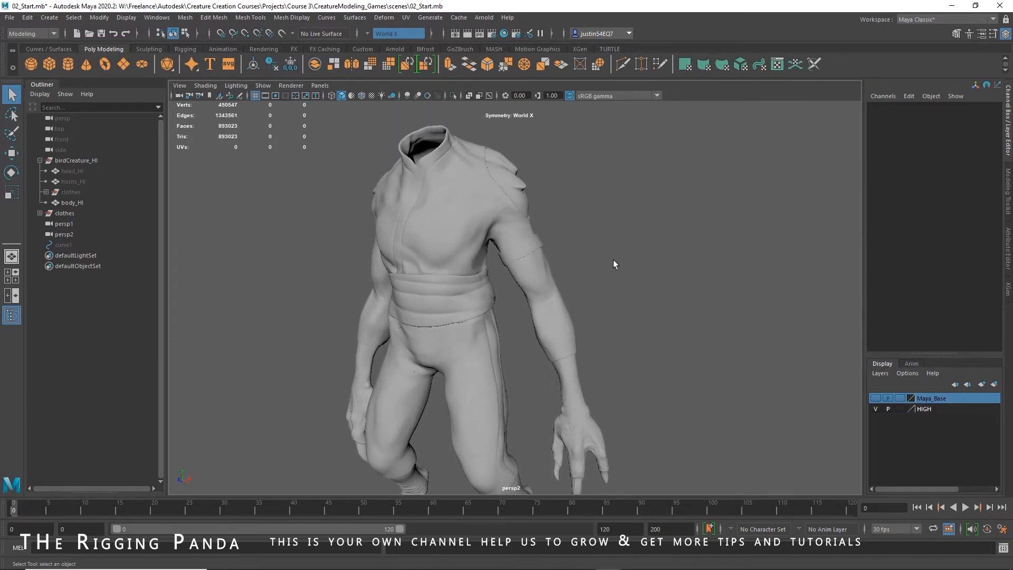
left_click(463, 204)
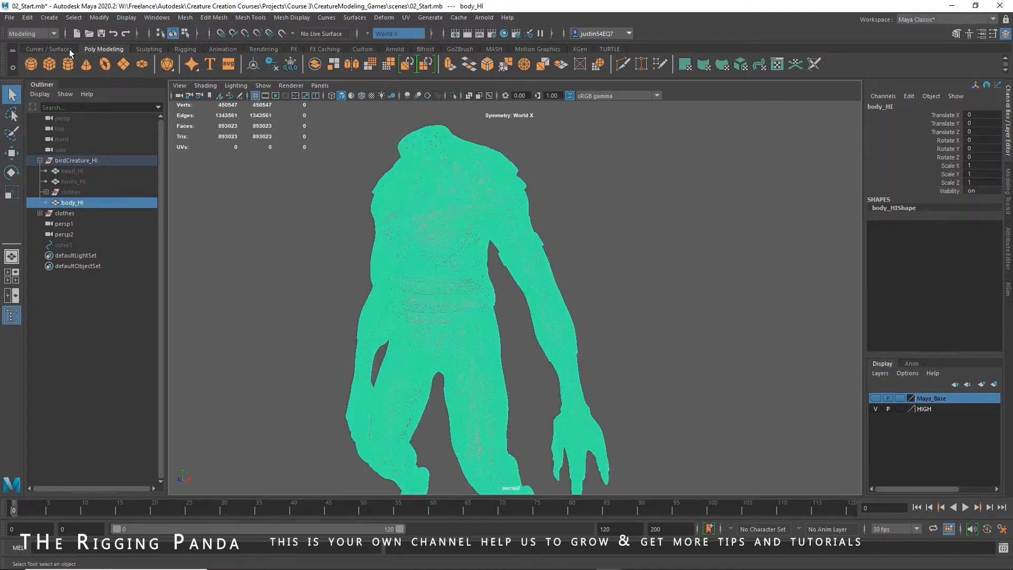
left_click(100, 18)
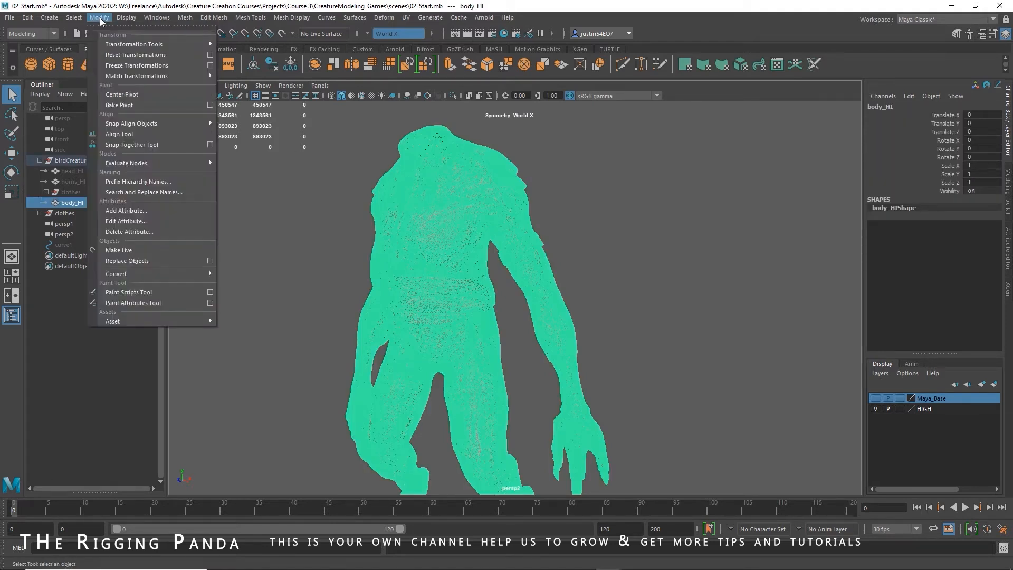
left_click(135, 252)
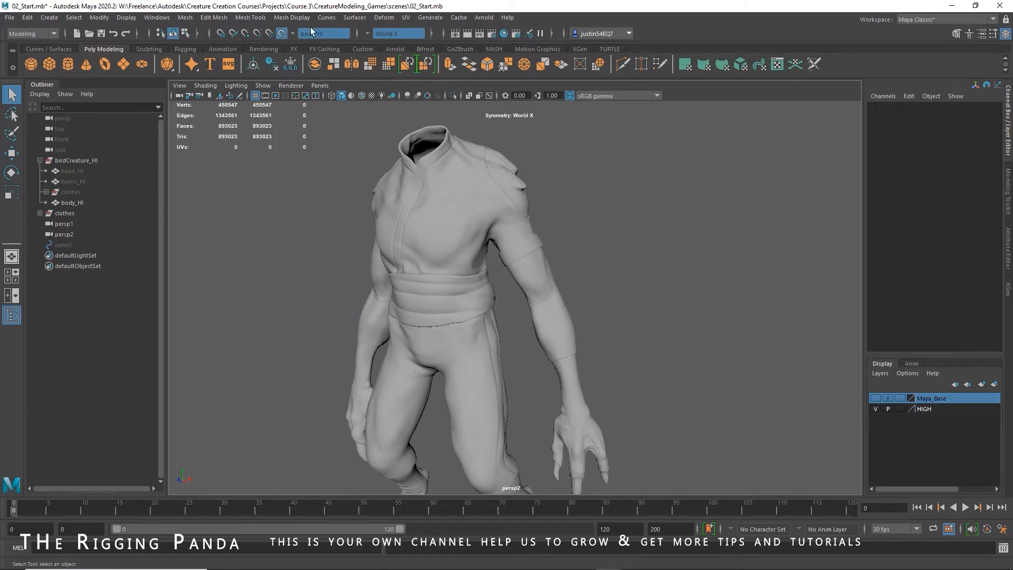
left_click(282, 34)
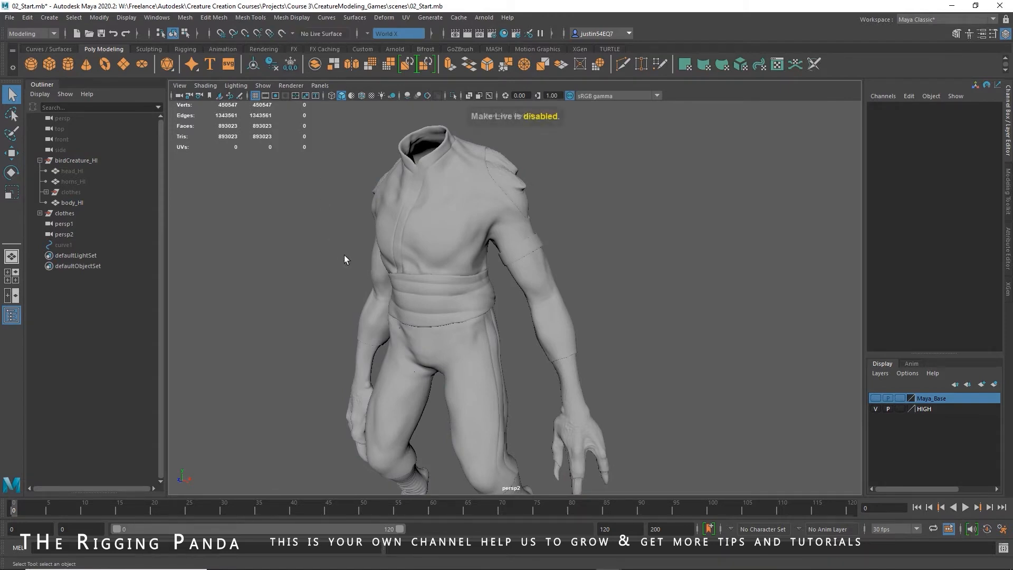
left_click(281, 34)
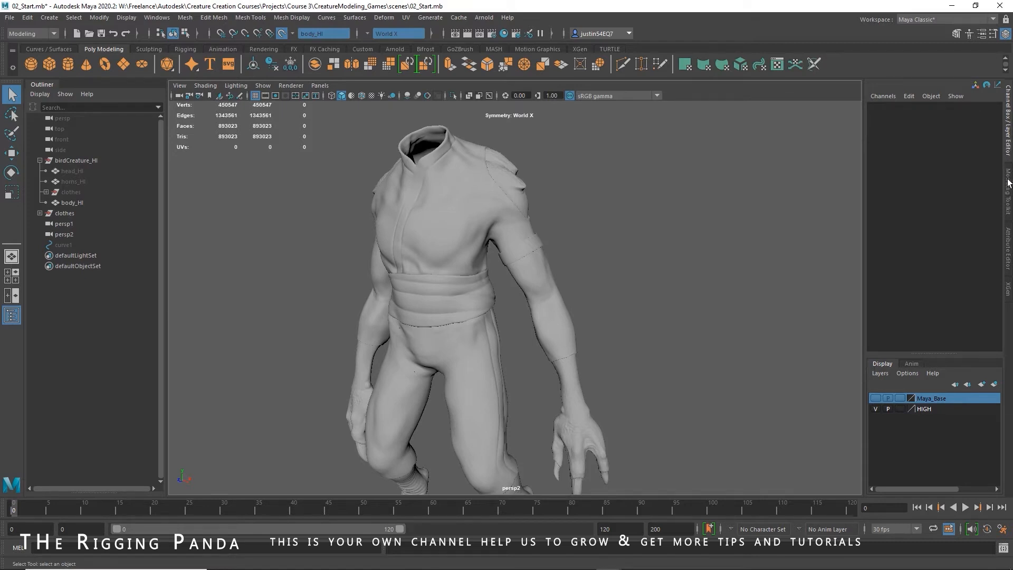
- Turn symmetry off in the Modeling Toolkit and activate the Quad Draw tool
left_click(1008, 184)
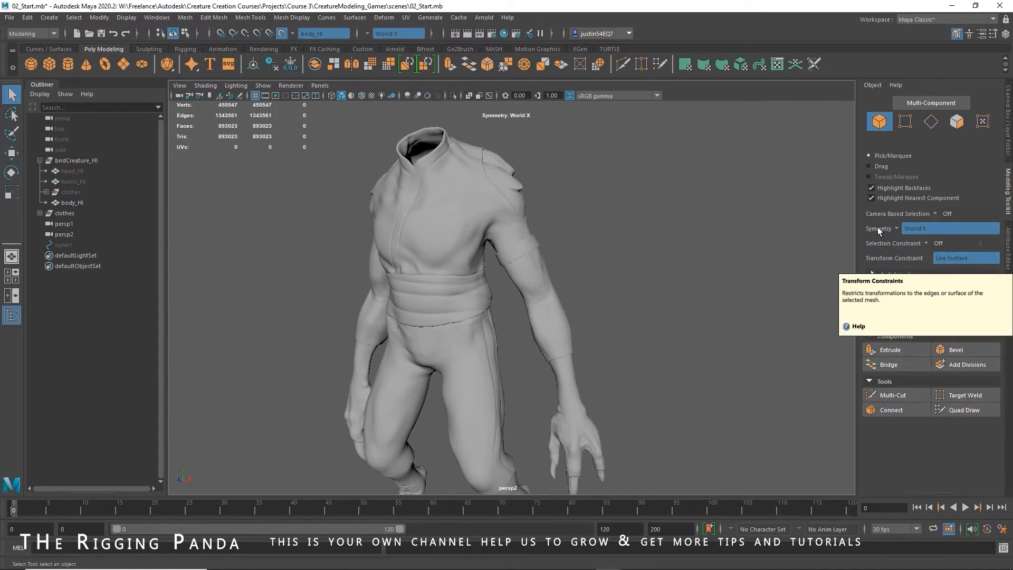
left_click(891, 228)
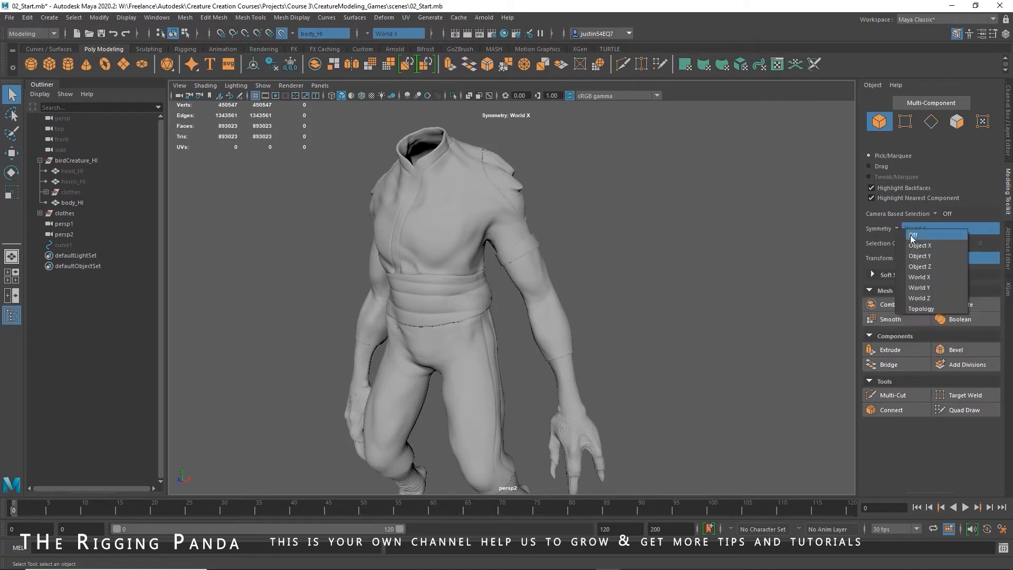
left_click(910, 235)
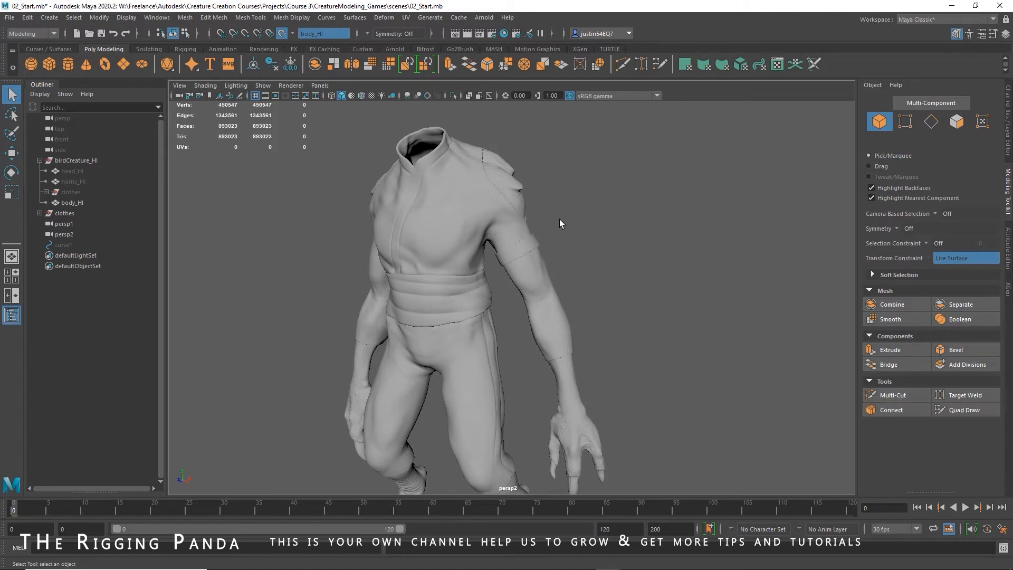
left_click_drag(560, 219, 604, 215, "alt")
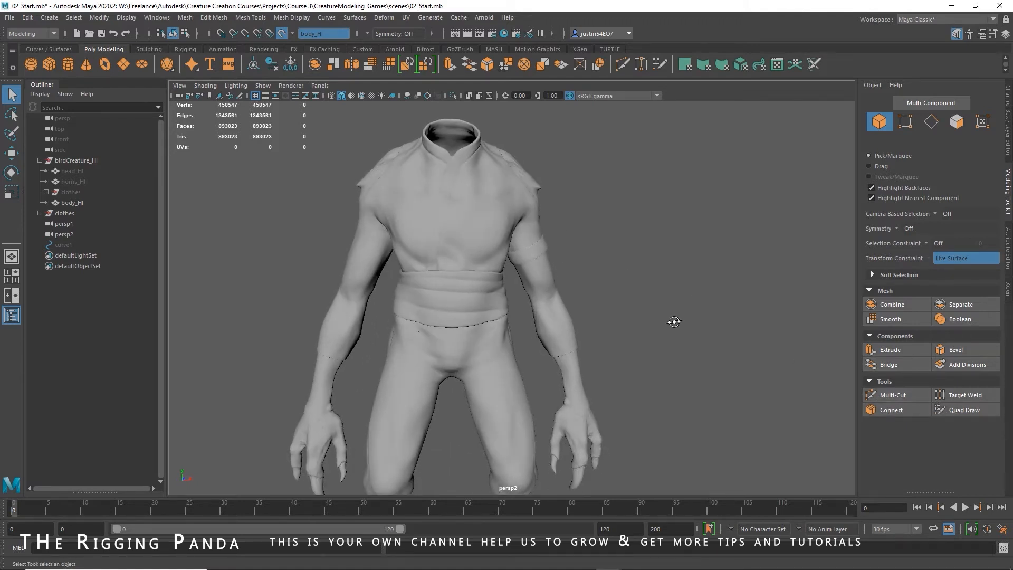
left_click_drag(674, 321, 632, 320, "alt")
middle_click_drag(632, 320, 499, 266, "alt")
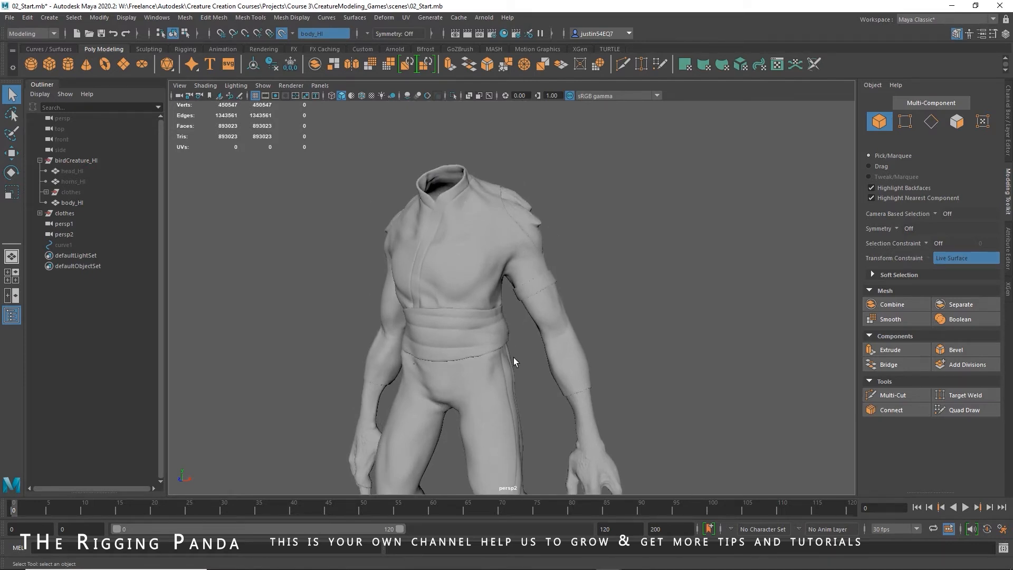
middle_click_drag(514, 359, 482, 248, "alt")
left_click(963, 412)
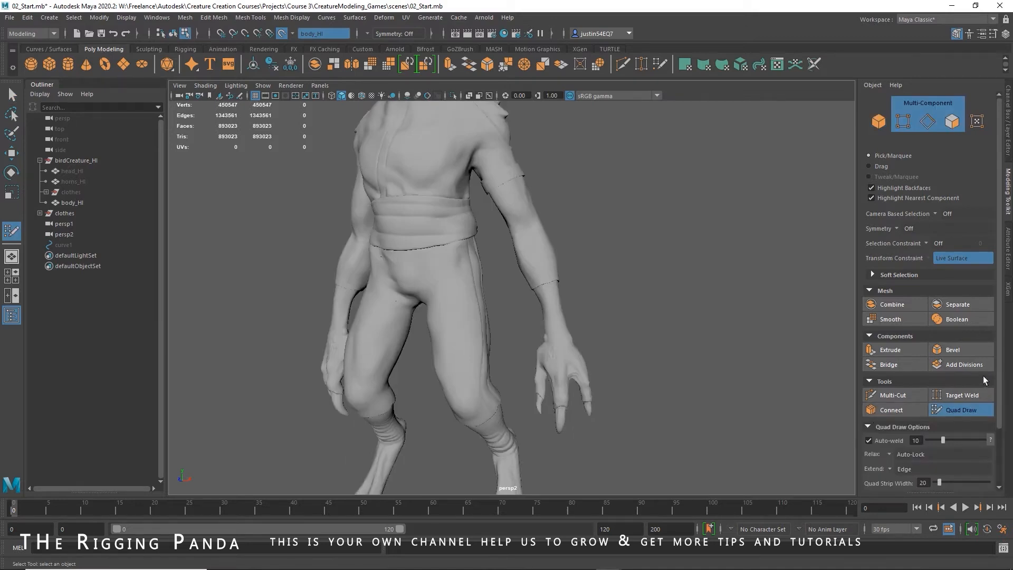
- Place four dots on the upper chest between the collar and the shoulder seam and fill them as the first quad
scroll(983, 376, "down", 3)
middle_click_drag(611, 199, 621, 284, "alt")
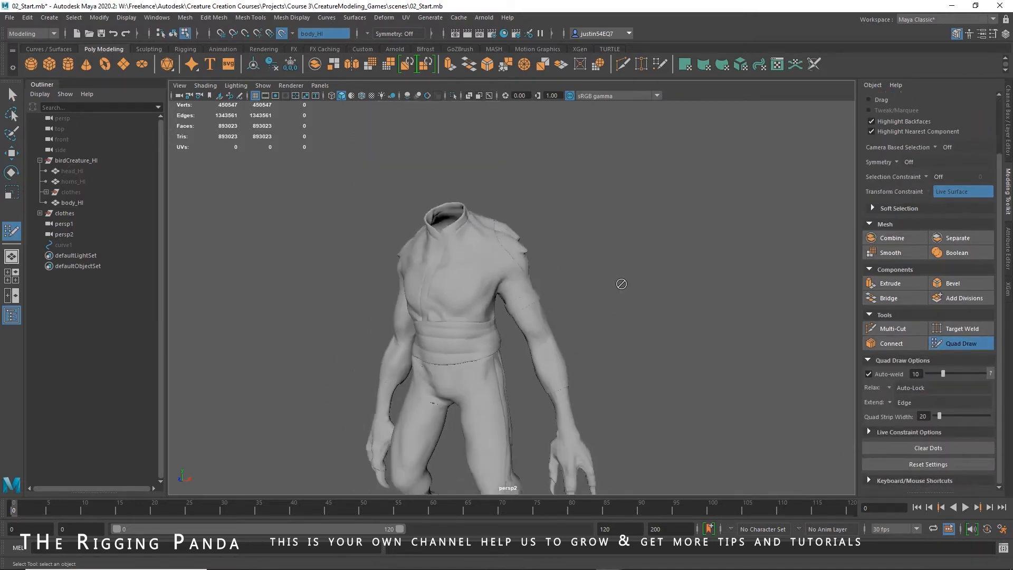
scroll(550, 255, "up", 5)
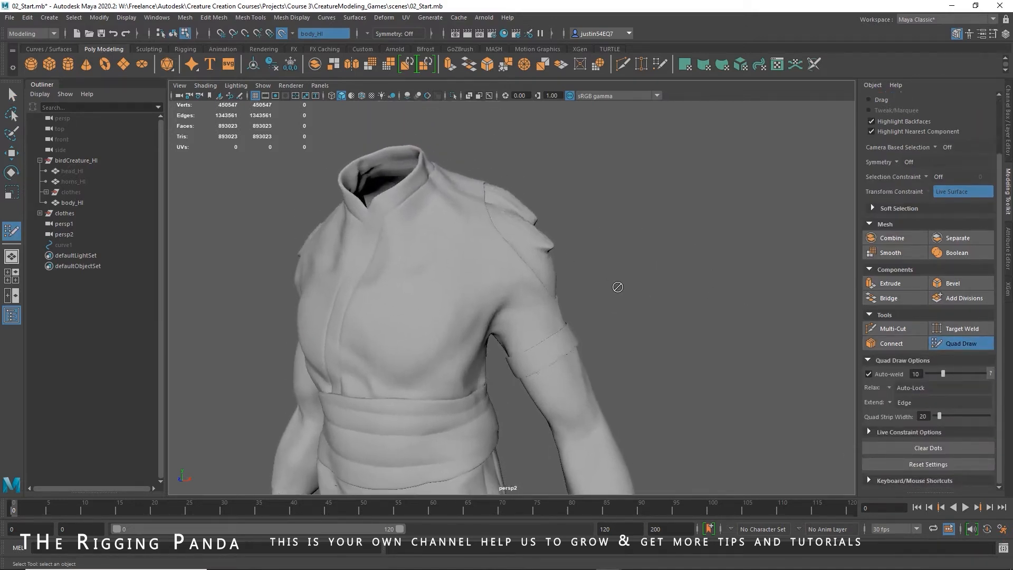
right_click_drag(618, 287, 665, 285, "alt")
left_click_drag(665, 285, 615, 310, "alt")
right_click_drag(616, 310, 636, 306, "alt")
left_click_drag(636, 306, 681, 312, "alt")
right_click_drag(681, 312, 702, 314, "alt")
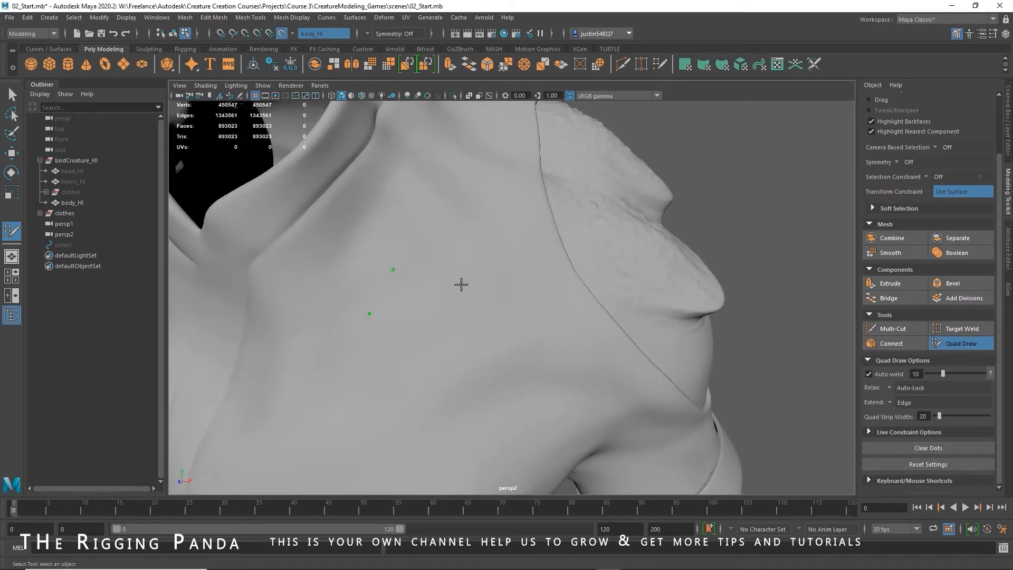
left_click_drag(754, 343, 752, 318, "alt")
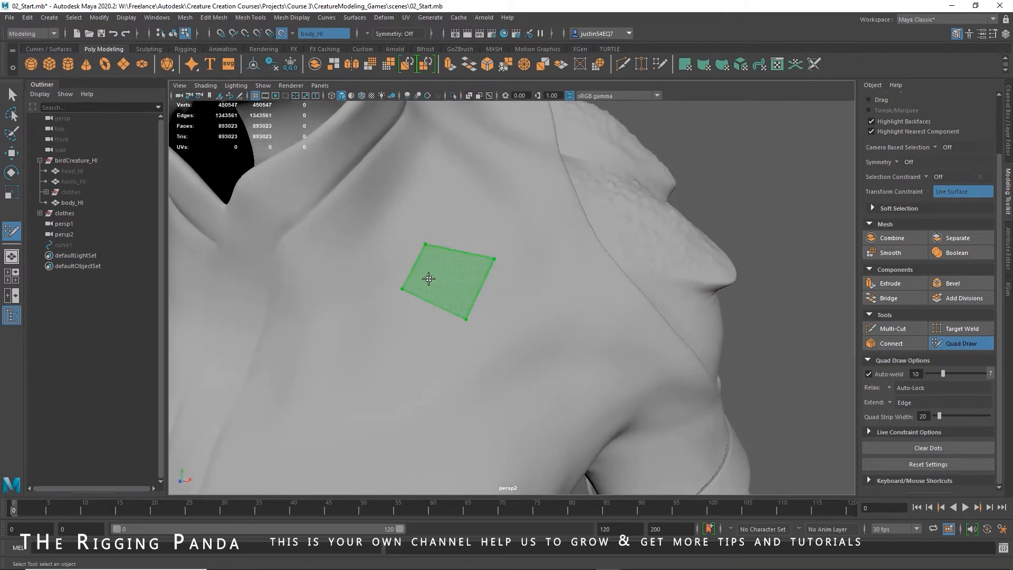
left_click(447, 270, "shift")
- Extend the first quad with three more quads, forming a strip up the chest toward the top of the shoulder
left_click_drag(757, 331, 745, 332, "alt")
left_click(410, 213)
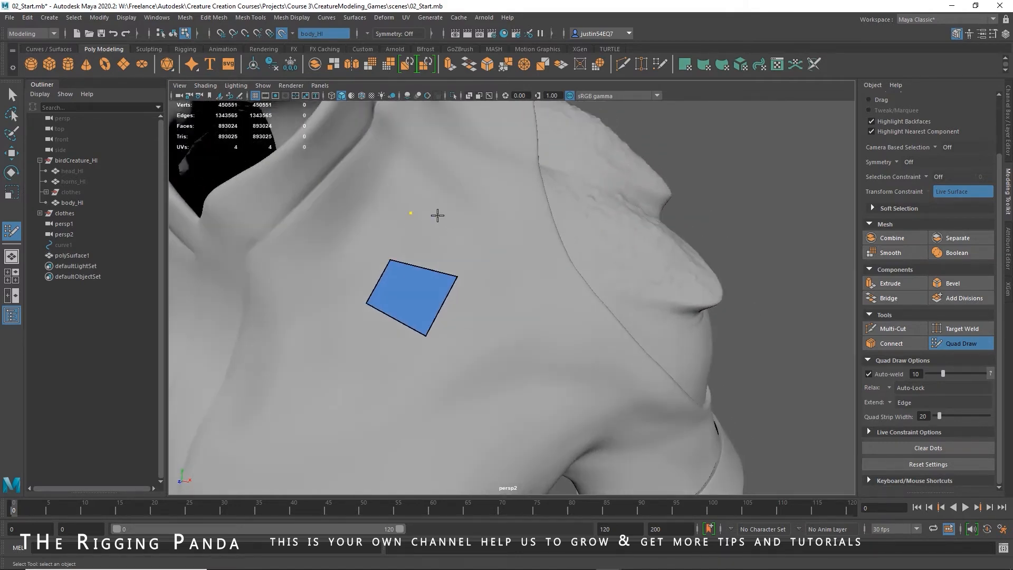
left_click(471, 231)
left_click(428, 246, "shift")
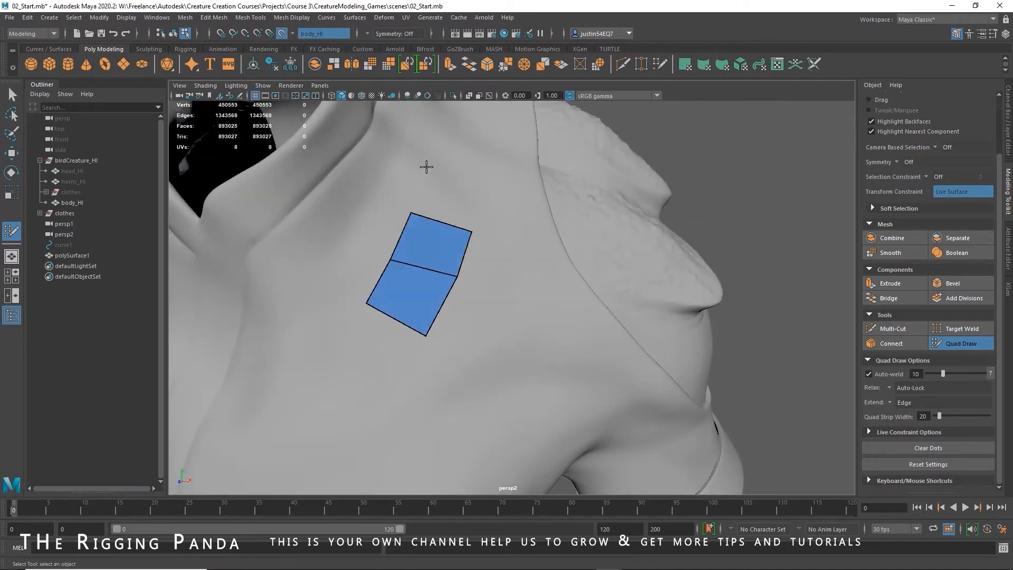
left_click(488, 183)
left_click(445, 199, "shift")
left_click(498, 138)
left_click(463, 160, "shift")
- Add a quad from the strip's upper end to the shoulder seam and a narrow quad over the seam's edge
mouse_move(786, 280)
left_mouse_down("alt")
mouse_move(753, 232)
mouse_move(763, 339)
mouse_move(787, 283)
mouse_move(692, 301)
mouse_move(777, 324)
mouse_move(715, 244)
mouse_move(765, 264)
mouse_move(749, 257)
left_mouse_up("alt")
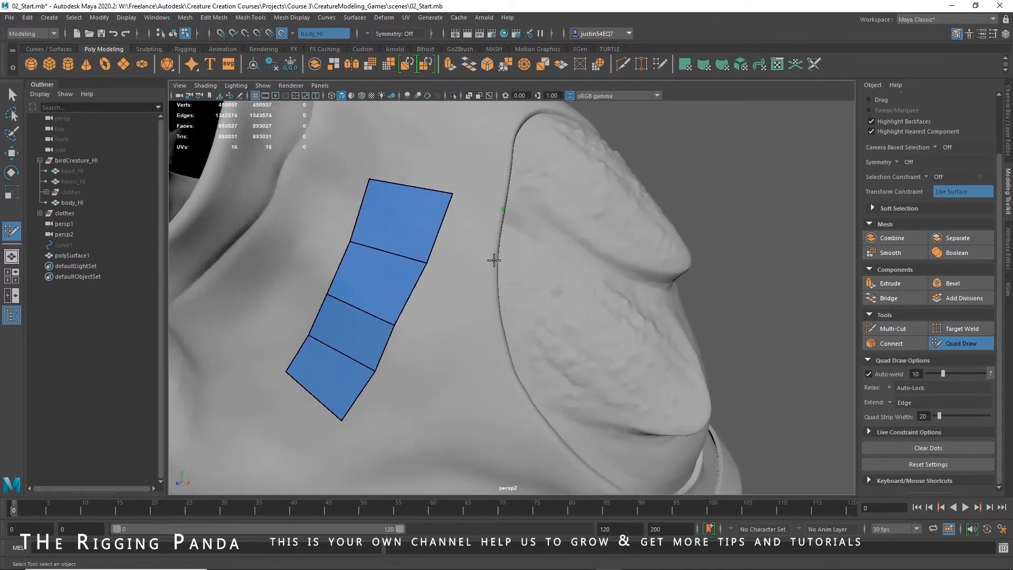
left_click(478, 245, "shift")
mouse_move(716, 253)
left_mouse_down("alt")
mouse_move(719, 232)
mouse_move(691, 237)
mouse_move(735, 240)
left_mouse_up("alt")
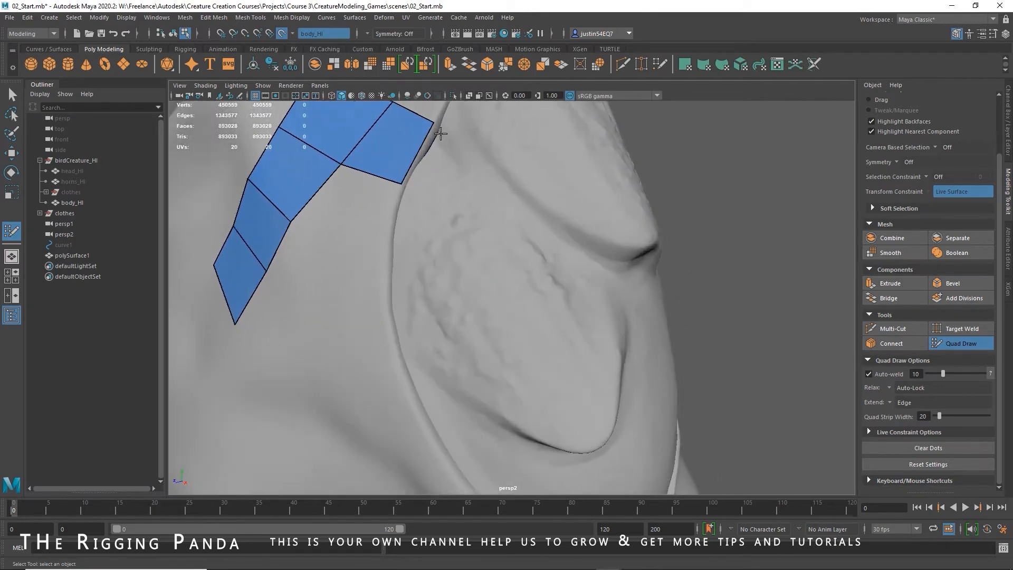
left_click(411, 188)
left_click(424, 164, "shift")
mouse_move(642, 195)
left_mouse_down("alt")
mouse_move(726, 172)
mouse_move(724, 346)
mouse_move(717, 319)
left_mouse_up("alt")
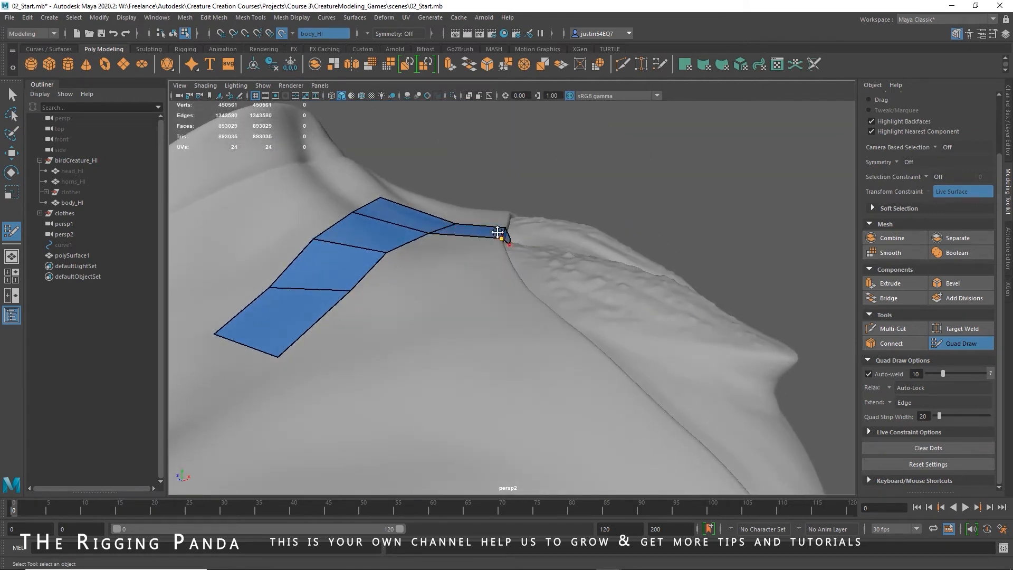
- Continue two narrow quads down the shoulder seam and fill the upper gap between them and the chest strip
left_click_drag(706, 248, 801, 251, "alt")
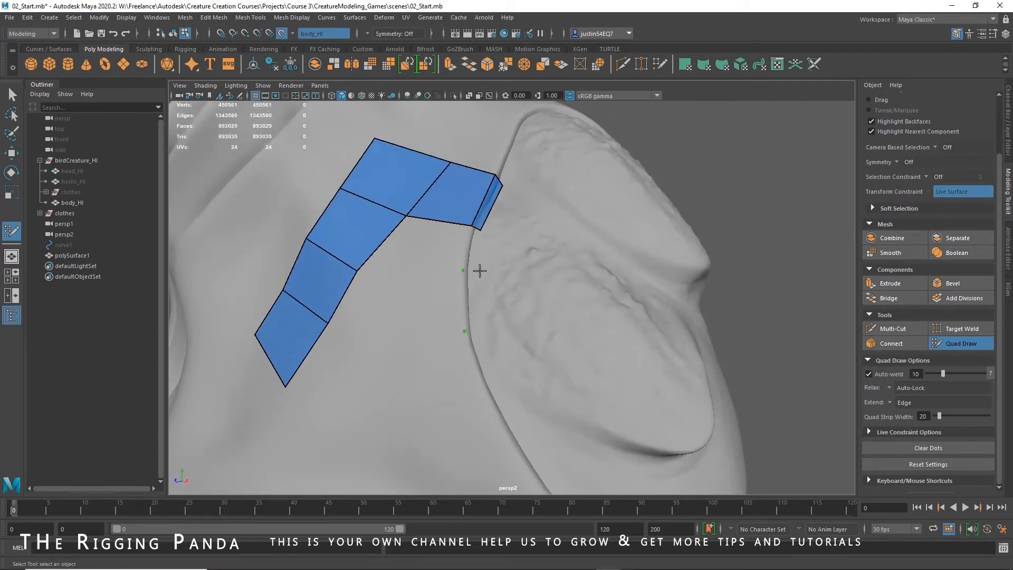
left_click(475, 271, "shift")
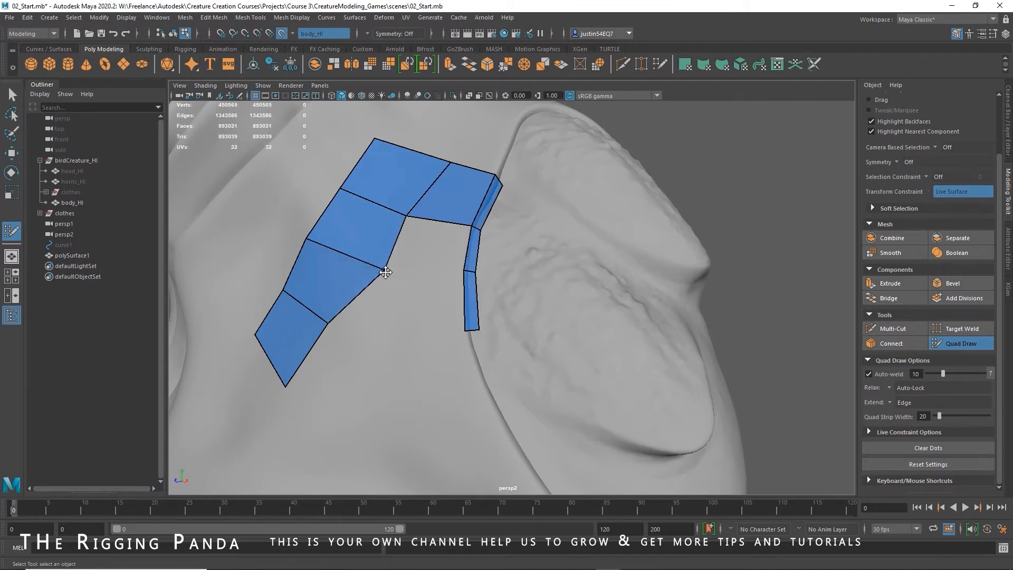
left_click(439, 249, "shift")
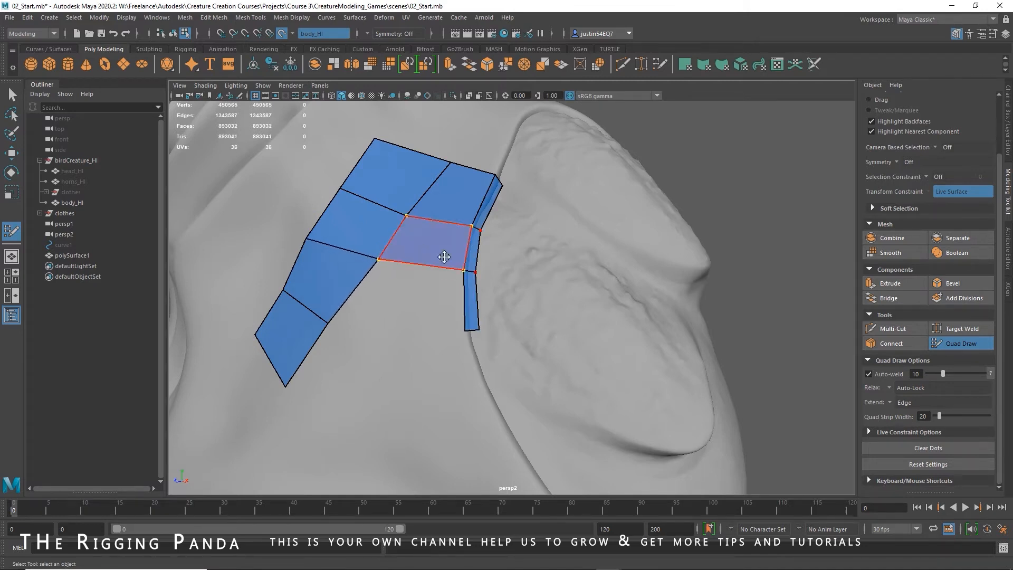
- Nudge a point on the lower part of the chest quad strip
right_click_drag(811, 266, 760, 301, "alt")
left_click_drag(760, 300, 766, 309, "alt")
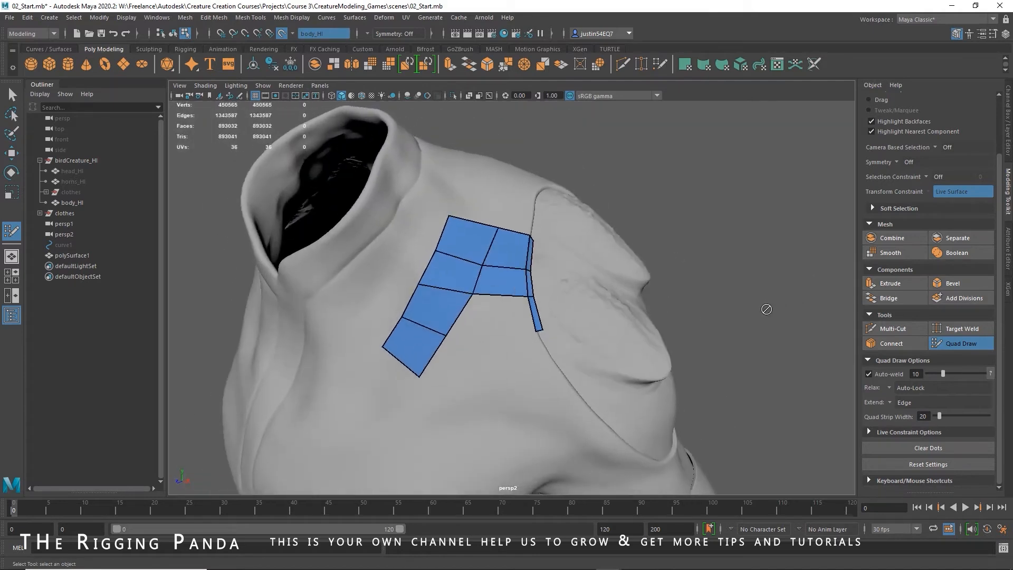
middle_click_drag(766, 309, 700, 306, "alt")
right_click_drag(700, 307, 760, 315, "alt")
left_click_drag(760, 315, 782, 314, "alt")
mouse_move(382, 322)
left_mouse_down()
mouse_move(401, 307)
mouse_move(389, 311)
left_mouse_up()
- Examine the drawn quads against the shoulder, torso and upper arm from several angles
left_click_drag(706, 262, 605, 255, "alt")
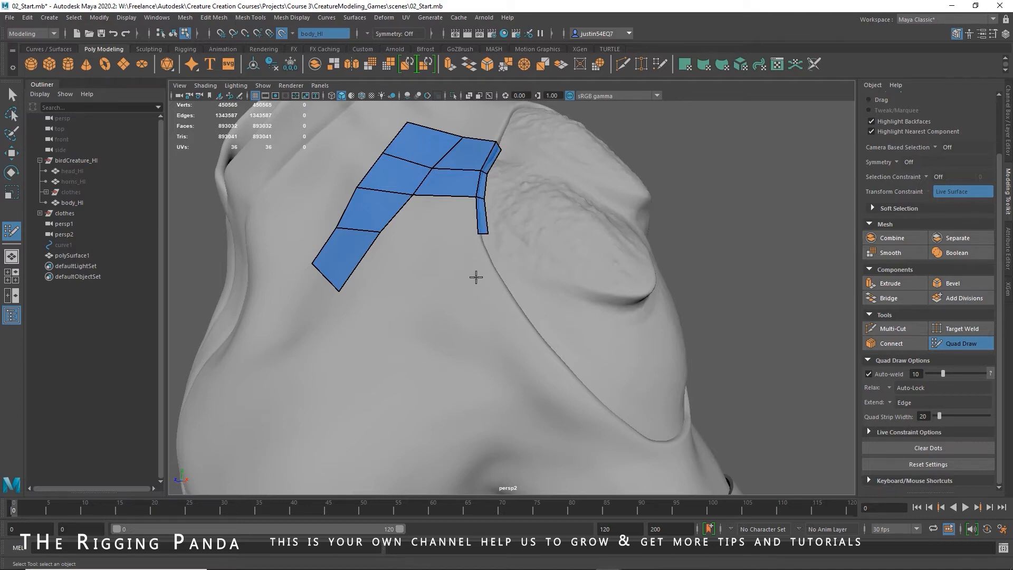
right_click_drag(628, 299, 464, 299, "alt")
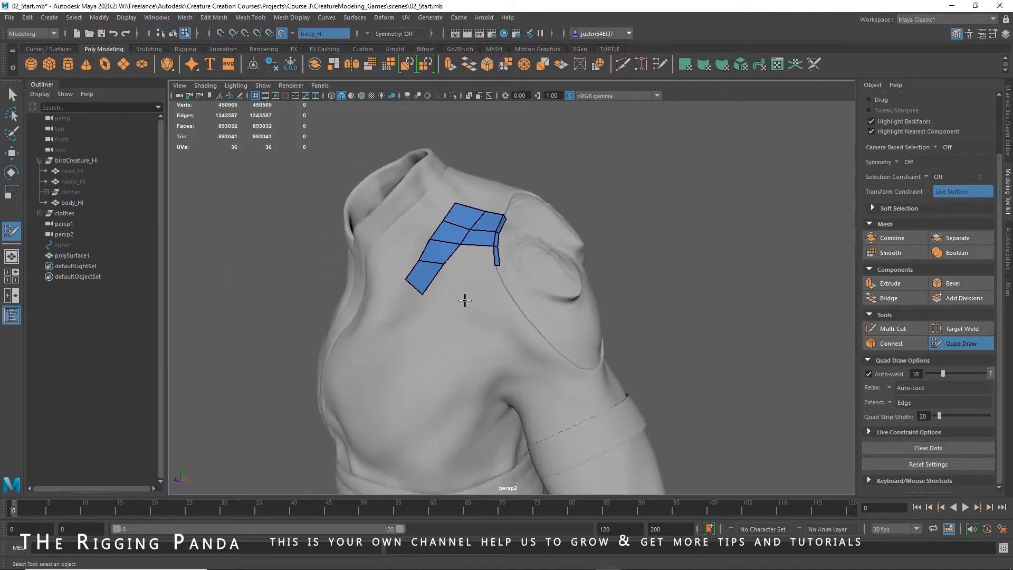
middle_click_drag(496, 322, 480, 240, "alt")
left_click_drag(480, 239, 495, 248, "alt")
right_click_drag(496, 248, 482, 248, "alt")
left_click_drag(482, 249, 465, 186, "alt")
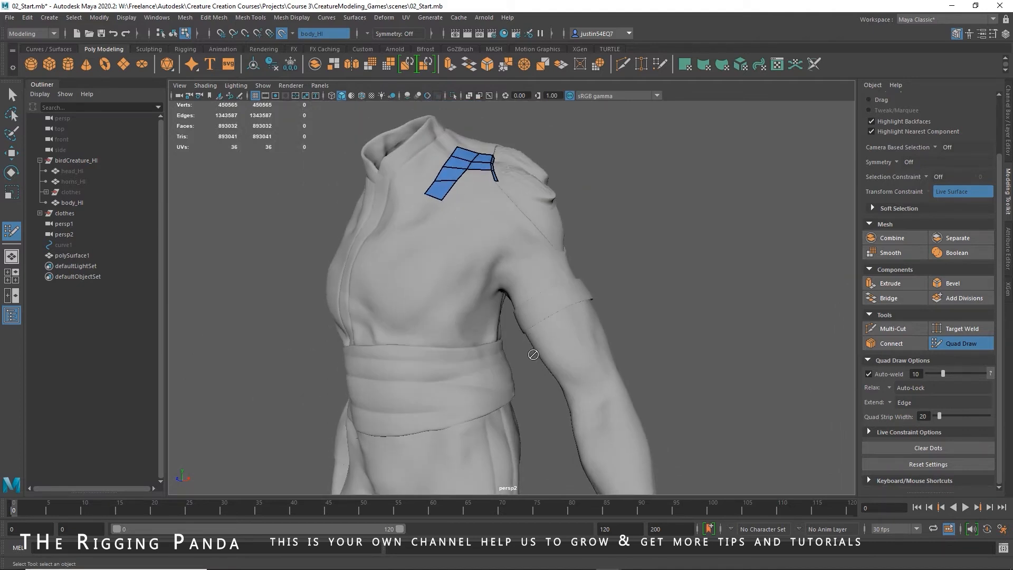
left_click_drag(515, 227, 476, 243, "alt")
left_click_drag(529, 295, 550, 284, "alt")
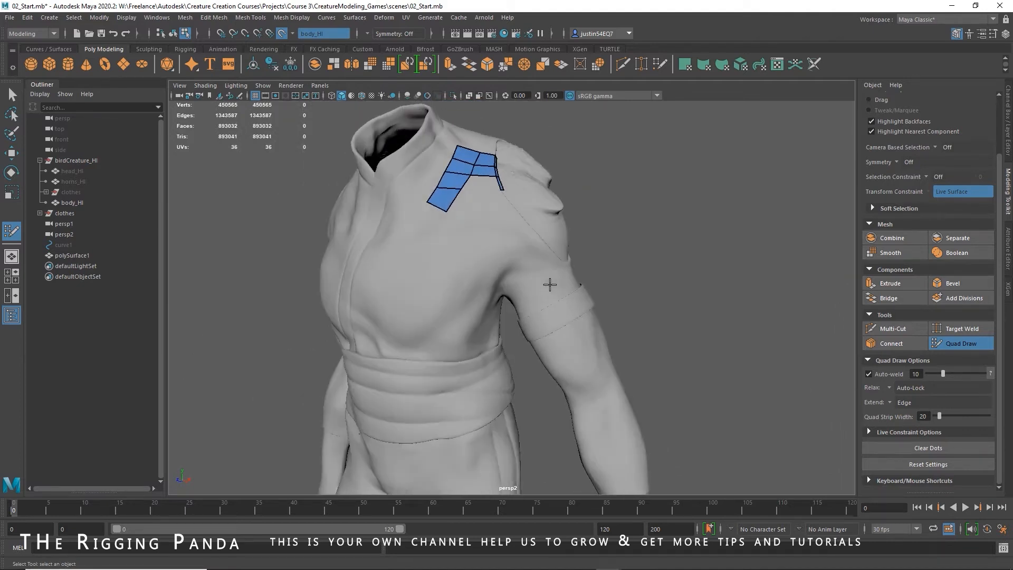
- Add a wide chest quad and an adjoining narrow quad farther down the shoulder seam
middle_click_drag(550, 284, 464, 339, "alt")
right_click_drag(270, 227, 388, 253, "alt")
middle_click_drag(388, 253, 466, 297, "alt")
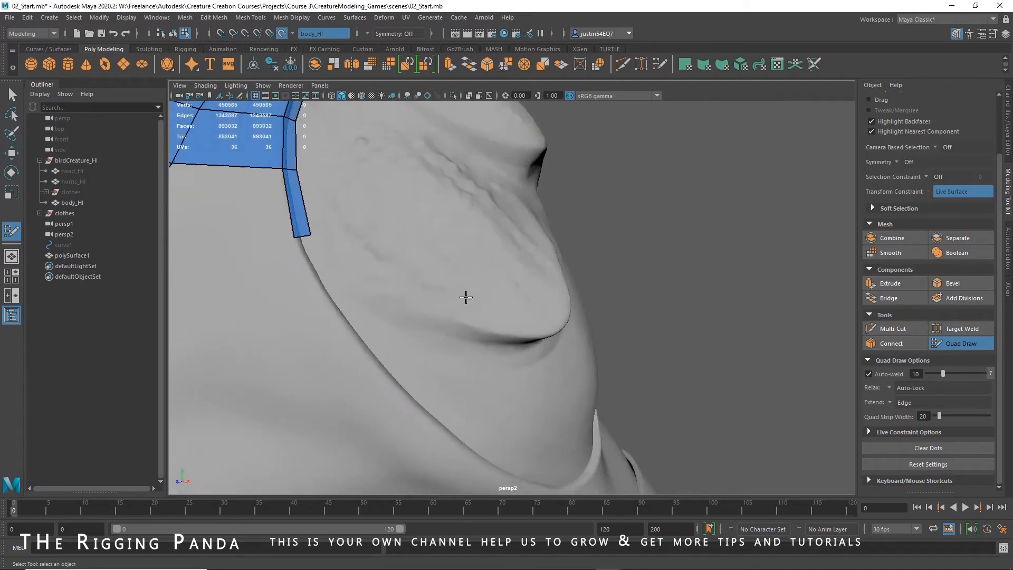
left_click(332, 310)
left_click(255, 339)
left_click(218, 263)
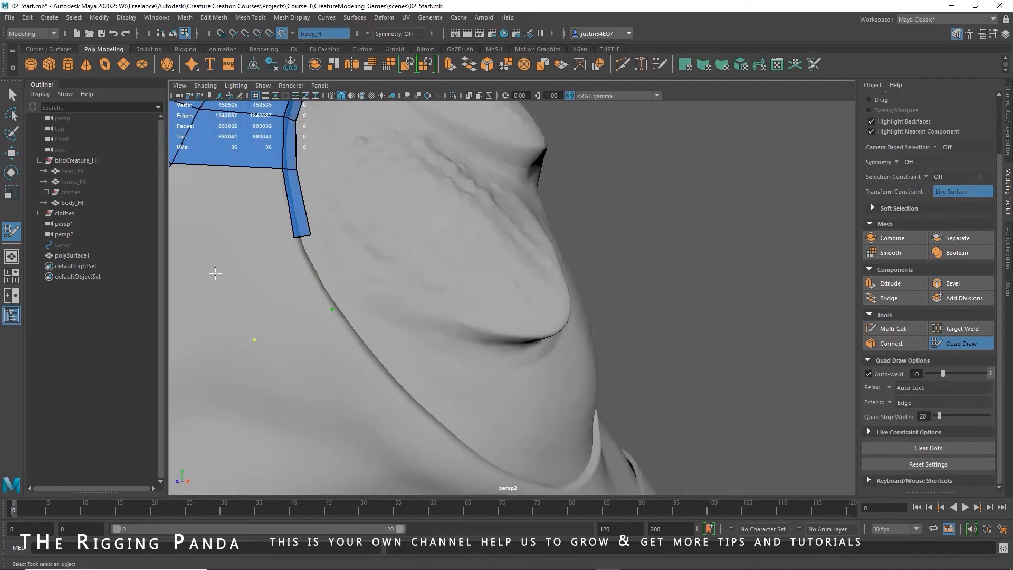
left_click(269, 300, "shift")
left_click_drag(269, 300, 409, 313, "alt")
left_click(390, 280, "shift")
left_click_drag(426, 356, 428, 317, "alt")
right_click_drag(428, 317, 468, 306, "alt")
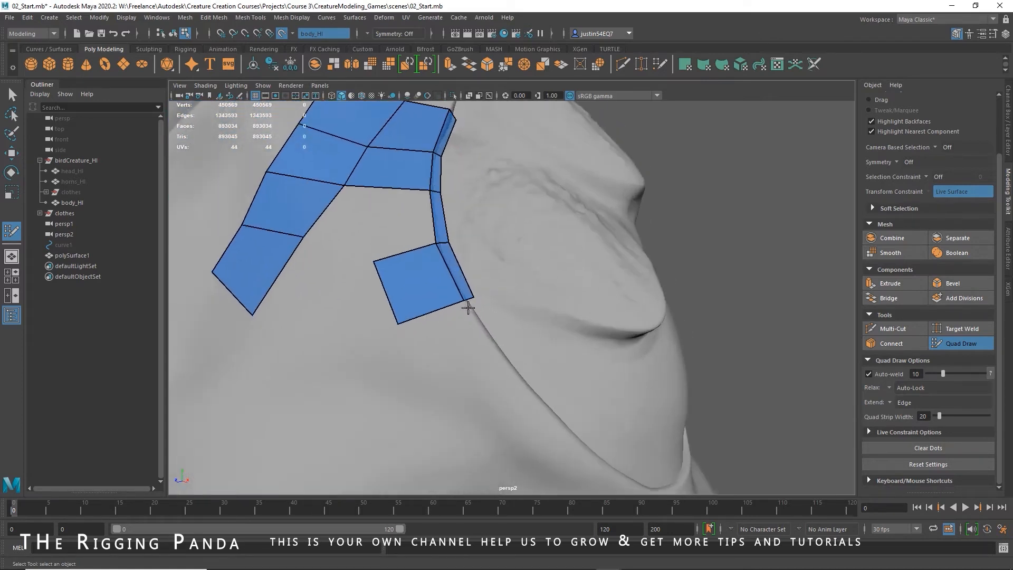
- Place guide dots along the lower rim of the shoulder bulge and draw two adjoining quads above them
mouse_move(583, 345)
left_mouse_down("alt")
mouse_move(558, 360)
mouse_move(486, 341)
left_mouse_up("alt")
left_click(446, 327)
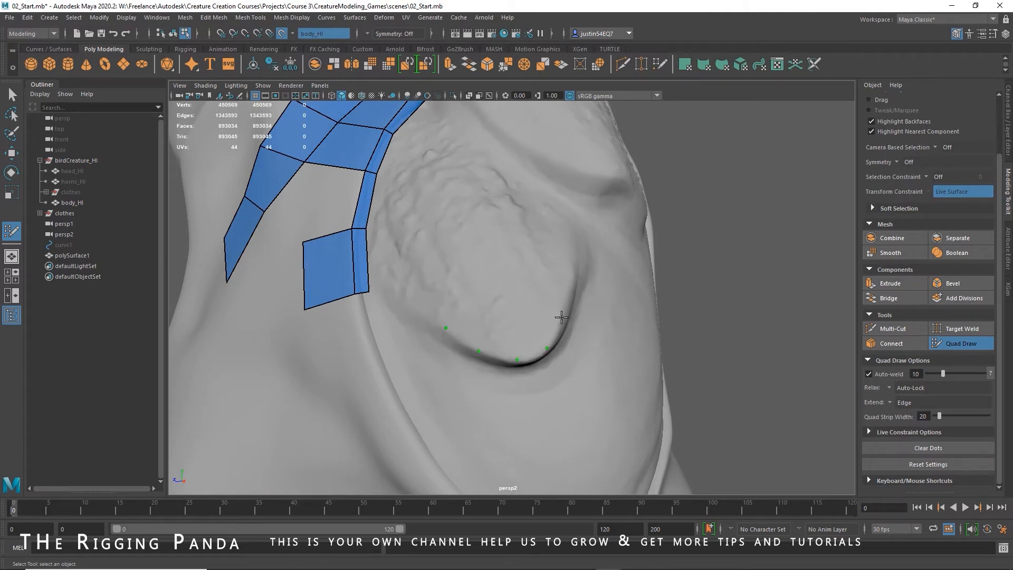
left_click(527, 271)
left_click(527, 317)
left_click(546, 299, "shift")
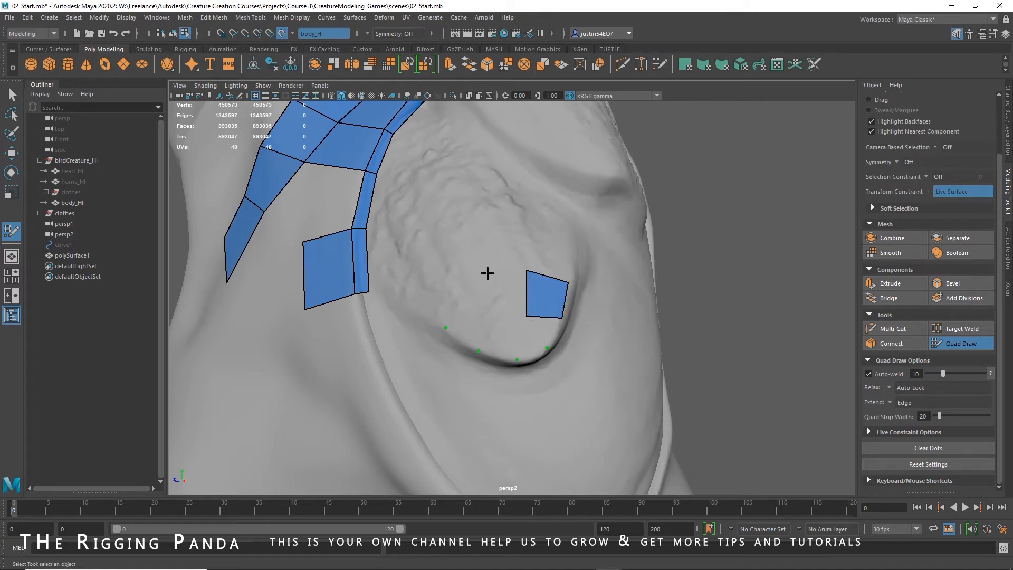
left_click(502, 290, "shift")
- Add two more quads above the pair on the shoulder bulge and delete the lower inner quad
left_click_drag(477, 323, 524, 300, "alt")
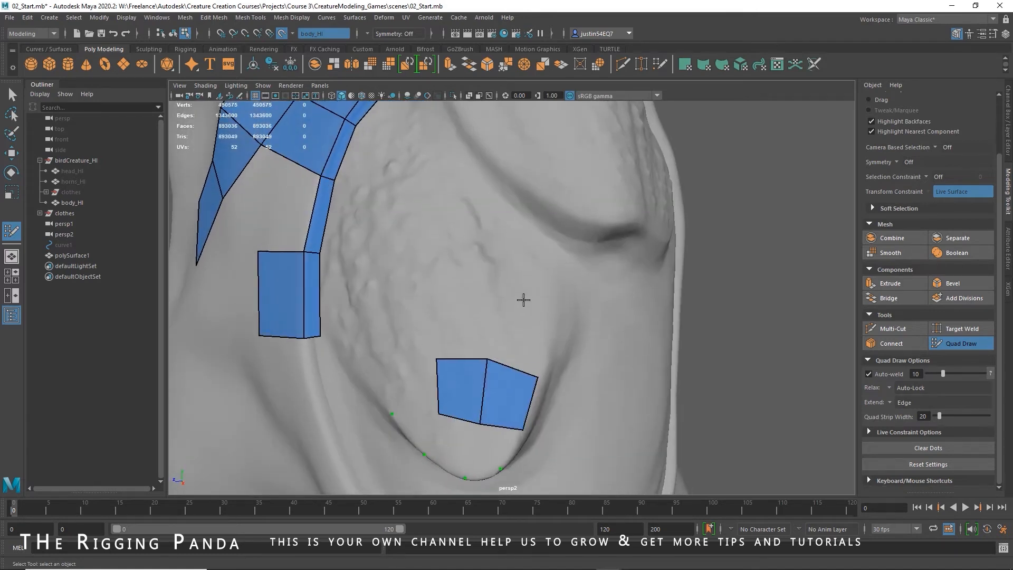
left_click(439, 308)
left_click(460, 333, "shift")
left_click(526, 339, "shift")
left_click_drag(526, 338, 563, 310, "alt")
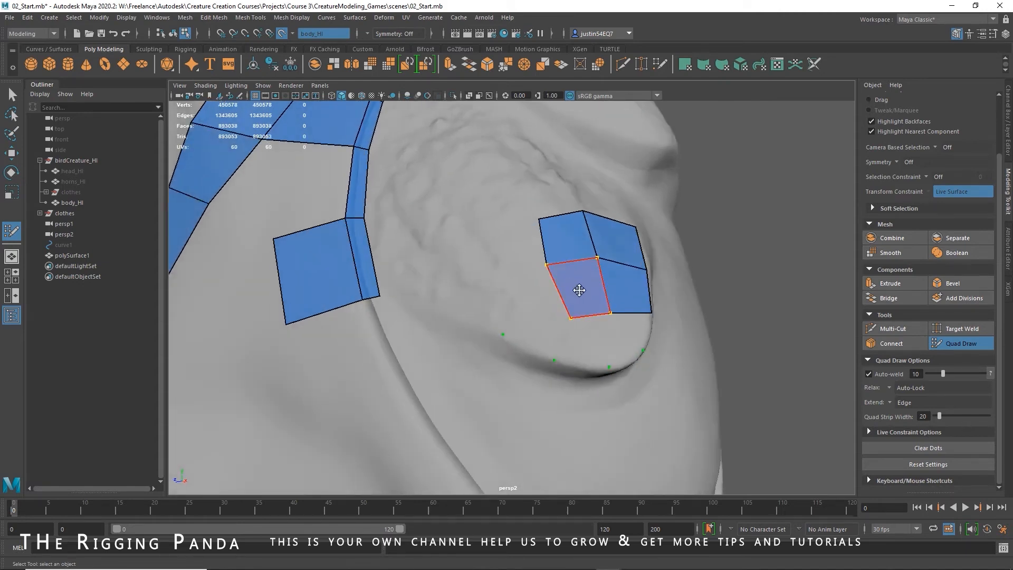
key("Caps_Lock")
left_click(583, 288, "ctrl+shift")
- Nudge the outer corner points of the three shoulder bulge quads to follow the bulge's edge
mouse_move(583, 287)
left_mouse_down("alt")
mouse_move(569, 339)
mouse_move(529, 336)
left_mouse_up("alt")
left_click_drag(558, 342, 566, 330)
left_click_drag(569, 294, 574, 289)
left_click_drag(575, 246, 575, 237)
- Even out the three shoulder bulge quads by shifting their centre, top and inner points
left_click_drag(517, 279, 524, 278)
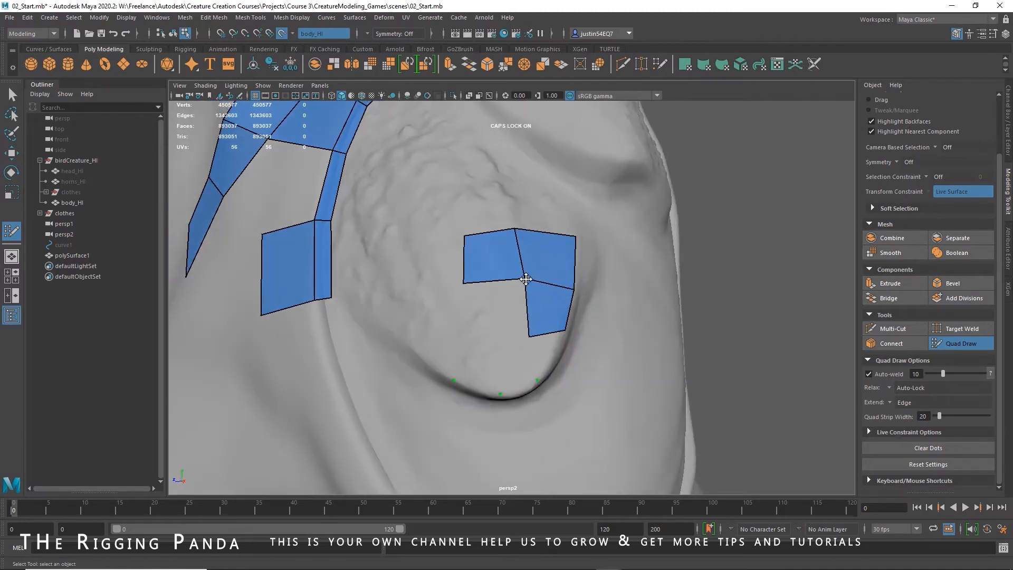
left_click_drag(512, 233, 529, 230)
mouse_move(525, 277)
left_mouse_down()
mouse_move(540, 268)
mouse_move(531, 275)
left_mouse_up()
left_click_drag(461, 280, 476, 279)
left_click_drag(464, 235, 480, 233)
left_click_drag(493, 280, 515, 340, "alt")
left_click_drag(526, 280, 526, 293)
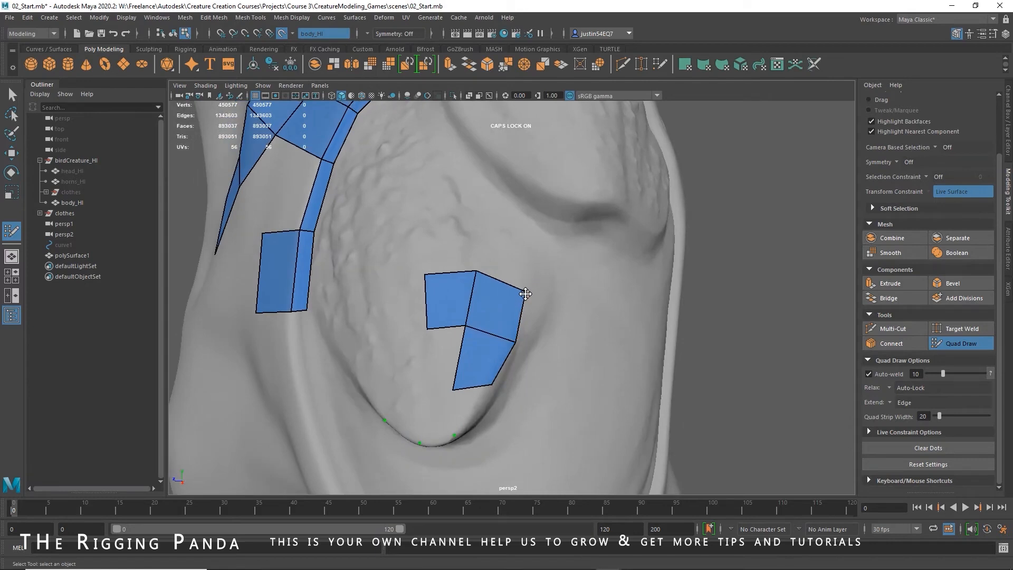
- Examine the flow of the drawn quads across the shoulder, chest and upper arm from several angles
mouse_move(515, 342)
left_mouse_down()
mouse_move(520, 328)
mouse_move(604, 312)
left_mouse_up()
scroll(516, 314, "down", 3)
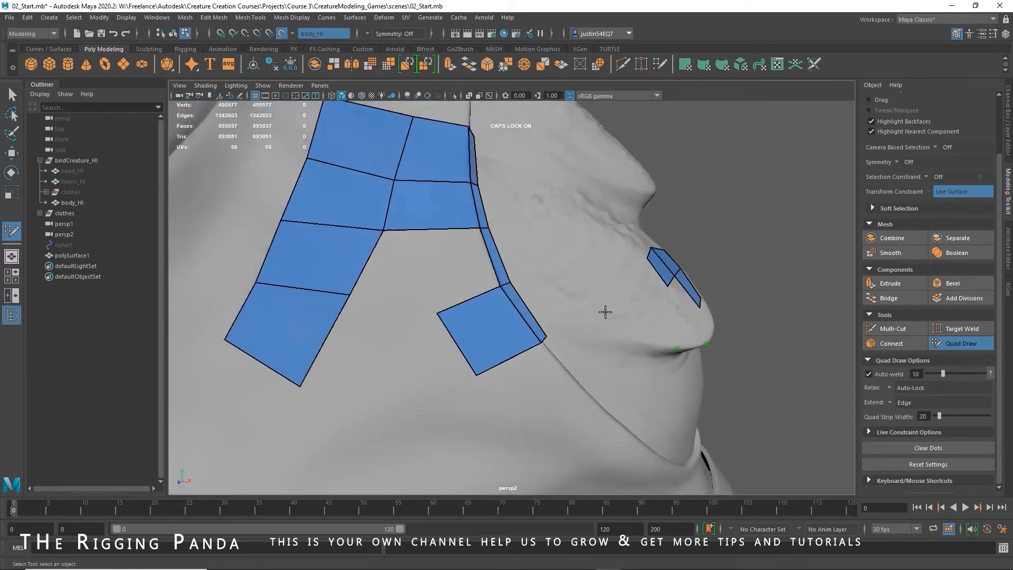
middle_click_drag(676, 320, 603, 350, "alt")
left_click_drag(602, 350, 475, 326, "alt")
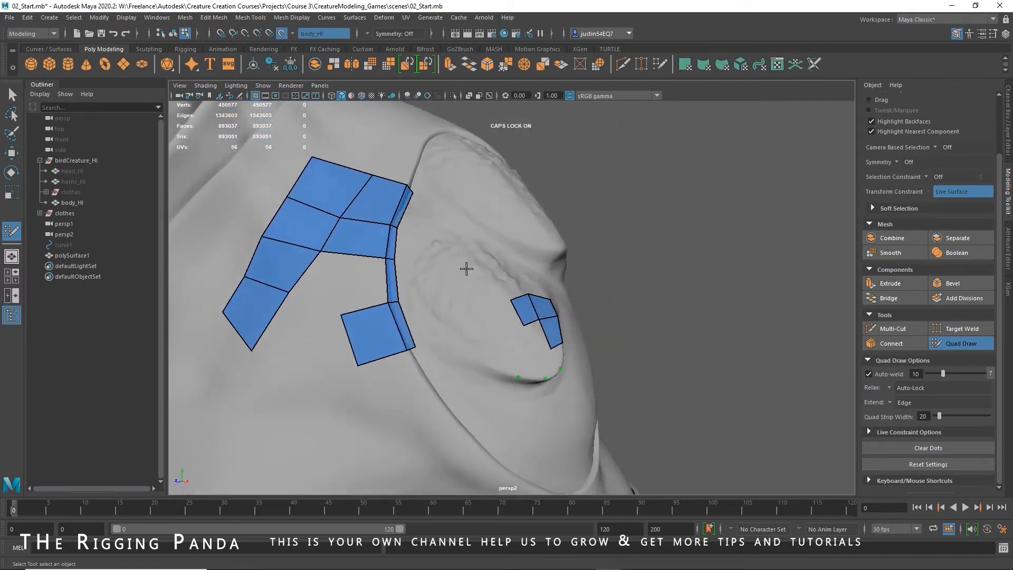
mouse_move(539, 414)
left_mouse_down("alt")
mouse_move(458, 354)
mouse_move(522, 380)
mouse_move(543, 351)
mouse_move(543, 369)
mouse_move(542, 313)
left_mouse_up("alt")
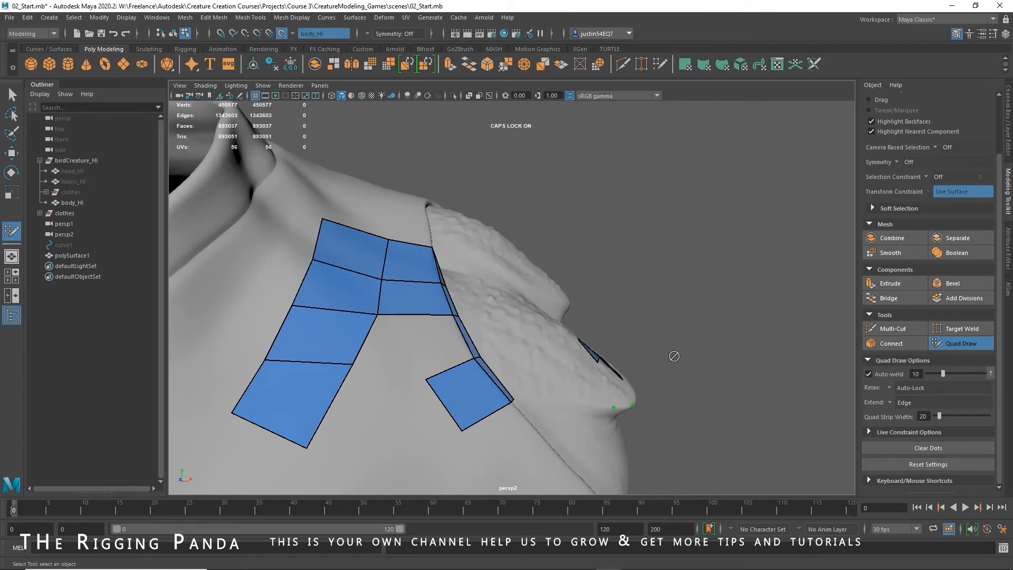
right_click_drag(675, 357, 441, 364, "alt")
left_click_drag(441, 364, 499, 381, "alt")
mouse_move(499, 381)
right_mouse_down("alt")
mouse_move(538, 426)
mouse_move(578, 422)
right_mouse_up("alt")
middle_click_drag(577, 370, 572, 301, "alt")
left_click_drag(573, 301, 519, 278, "alt")
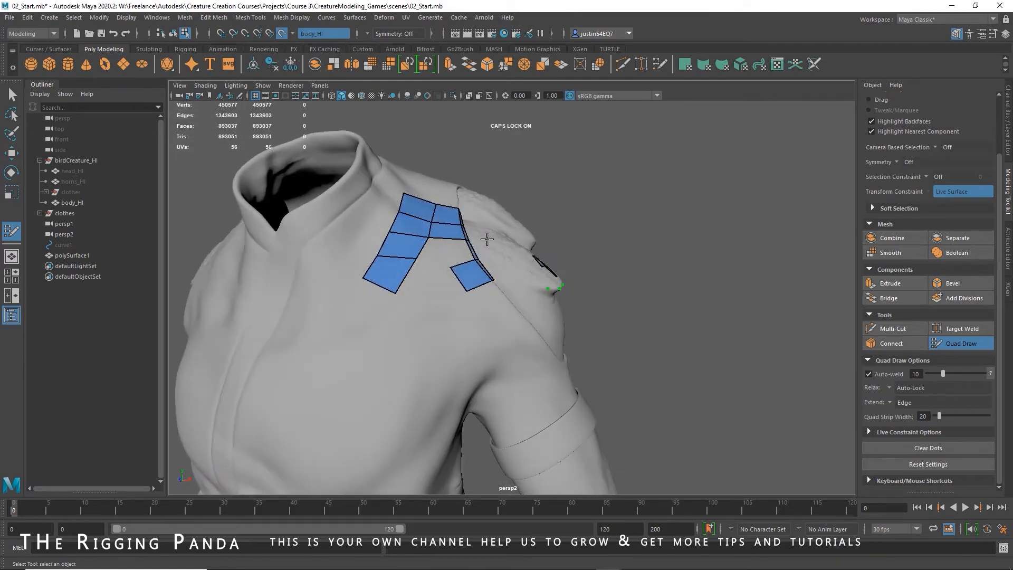
right_click_drag(532, 228, 623, 263, "alt")
left_click_drag(623, 264, 590, 283, "alt")
- Draw a strip of three quads along the lower edge of the upper shoulder bulge
mouse_move(516, 334)
left_mouse_down("alt")
mouse_move(570, 343)
mouse_move(541, 346)
mouse_move(538, 247)
mouse_move(558, 276)
mouse_move(507, 280)
left_mouse_up("alt")
left_click_drag(504, 260, 514, 286, "alt")
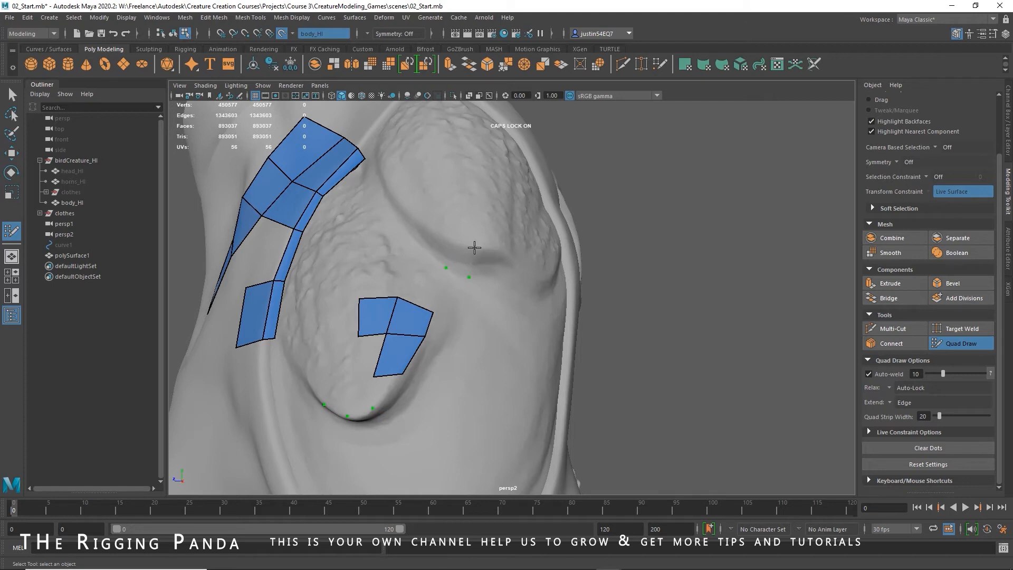
left_click(459, 255, "shift")
left_click_drag(463, 259, 531, 268, "alt")
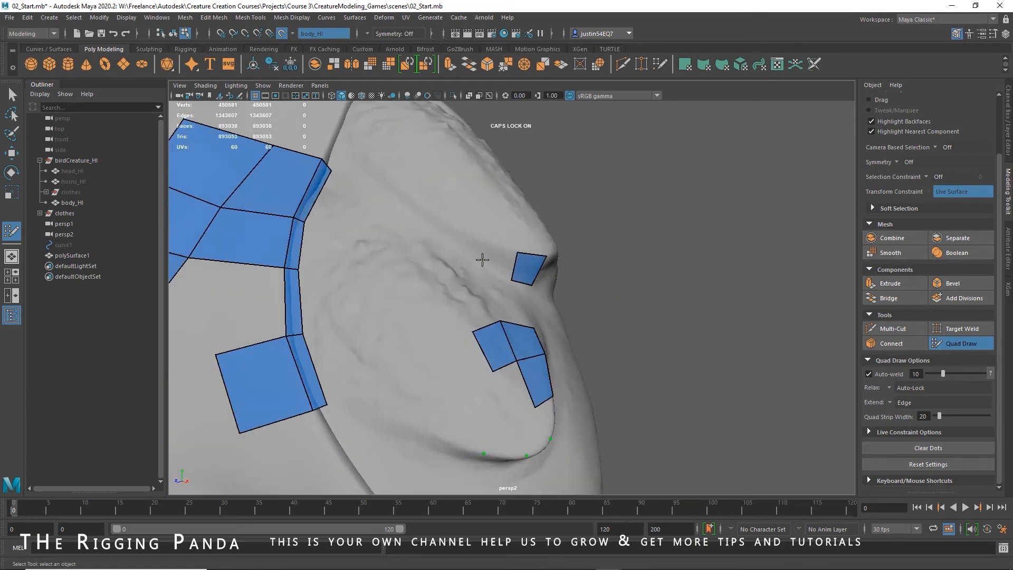
left_click(500, 259, "shift")
left_click_drag(568, 313, 623, 313, "alt")
left_click(500, 231)
left_click(510, 246, "shift")
- Draw three quads along the arm side of the shoulder seam, joined to the narrow seam strip
scroll(512, 253, "down", 6)
left_click_drag(512, 275, 543, 333, "alt")
scroll(543, 333, "up", 2)
left_click(498, 317)
left_click(488, 298, "shift")
left_click(510, 249, "shift")
left_click_drag(577, 339, 595, 203, "alt")
left_click(509, 301, "shift")
- Pull in the protruding outer corner of the lowest quad on the arm side of the seam
left_click_drag(565, 240, 622, 227)
left_click_drag(621, 269, 611, 236, "alt")
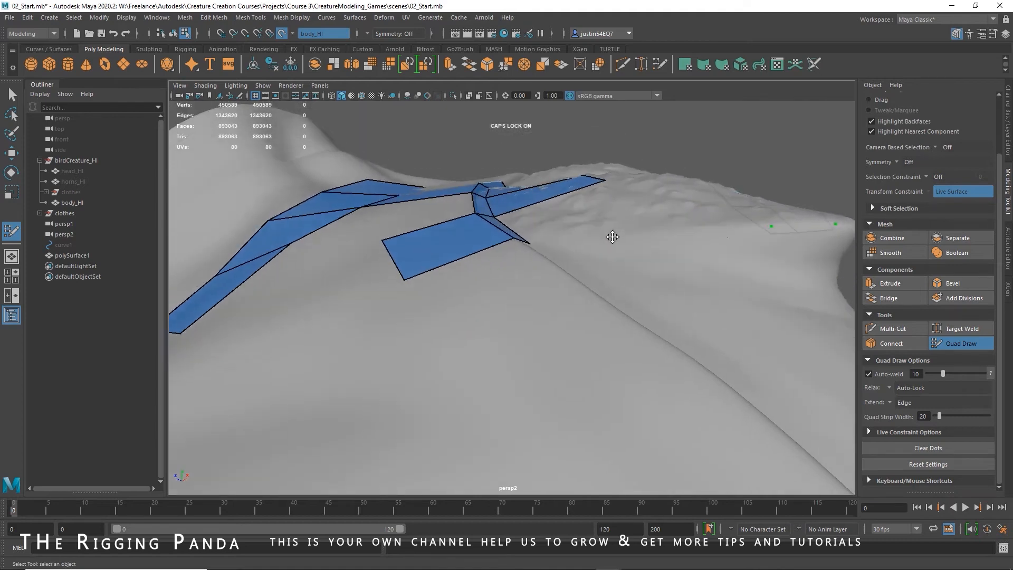
mouse_move(557, 188)
left_mouse_down("alt")
mouse_move(586, 238)
mouse_move(546, 243)
left_mouse_up("alt")
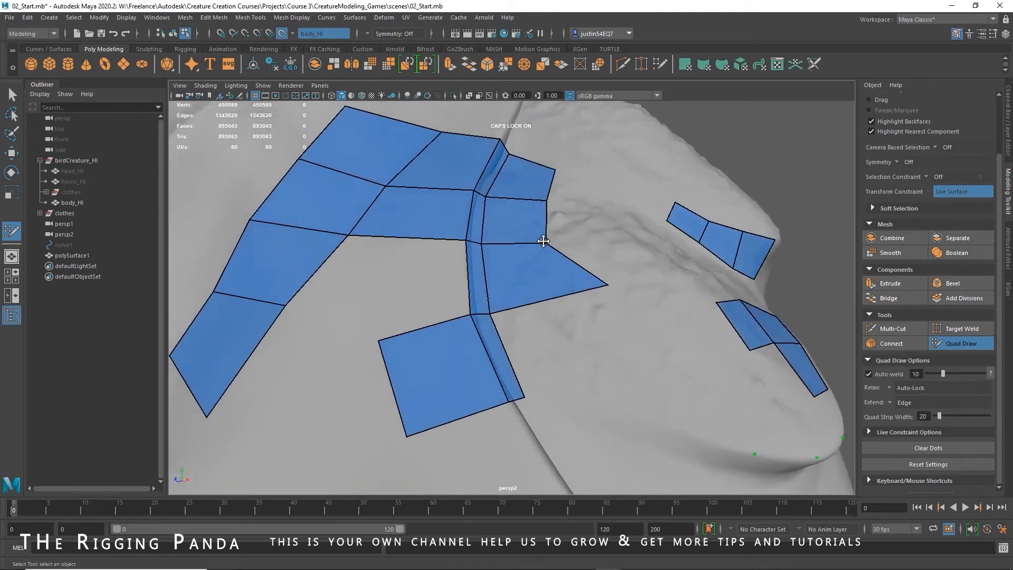
mouse_move(607, 285)
left_mouse_down()
mouse_move(556, 290)
mouse_move(570, 289)
mouse_move(539, 302)
mouse_move(515, 338)
mouse_move(544, 310)
mouse_move(522, 316)
left_mouse_up()
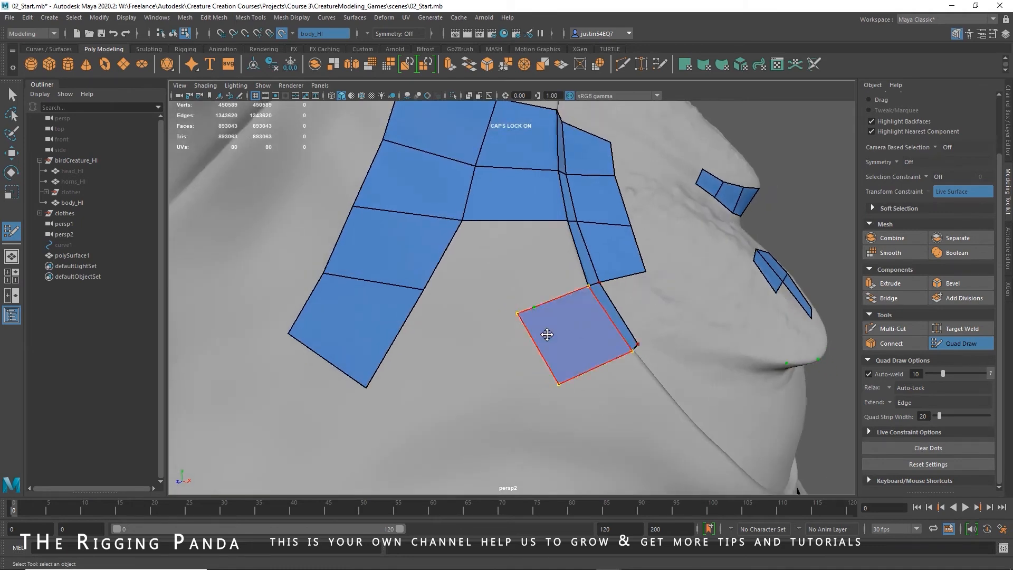
- Fill the gap between the upper chest quads, the seam strip and the separate lower chest quad
right_click_drag(532, 335, 453, 315, "alt")
mouse_move(452, 315)
left_mouse_down("alt")
mouse_move(480, 278)
mouse_move(510, 264)
left_mouse_up("alt")
left_click_drag(549, 312, 590, 329, "alt")
right_click_drag(590, 329, 586, 329, "alt")
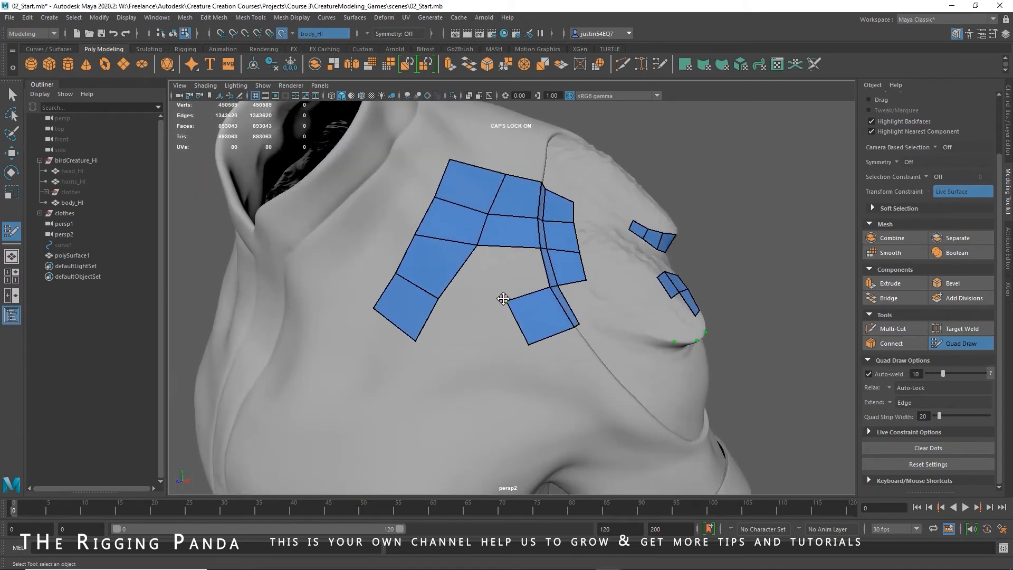
scroll(498, 294, "up", 2)
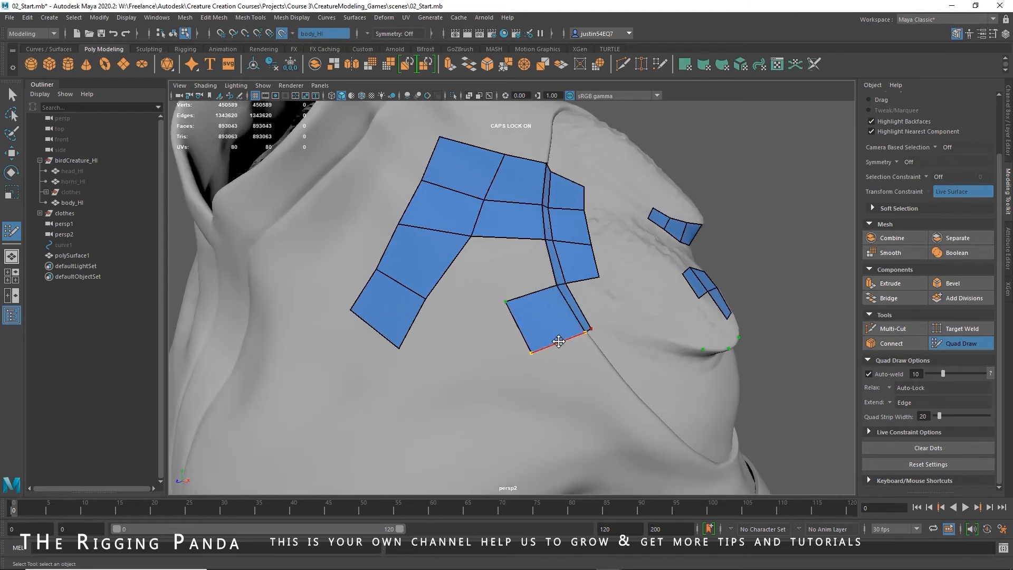
left_click(523, 272, "shift")
- Try closing the gap between the two chest strips with bridging quads, and delete those quads
mouse_move(551, 387)
left_mouse_down("alt")
mouse_move(497, 369)
mouse_move(484, 343)
mouse_move(515, 359)
left_mouse_up("alt")
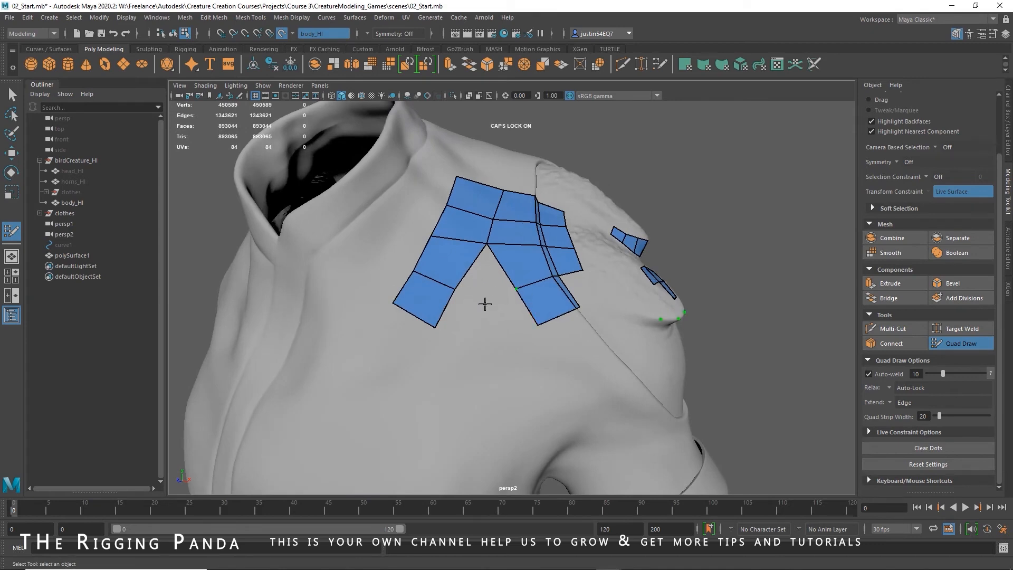
left_click(478, 349)
left_click(468, 331, "shift")
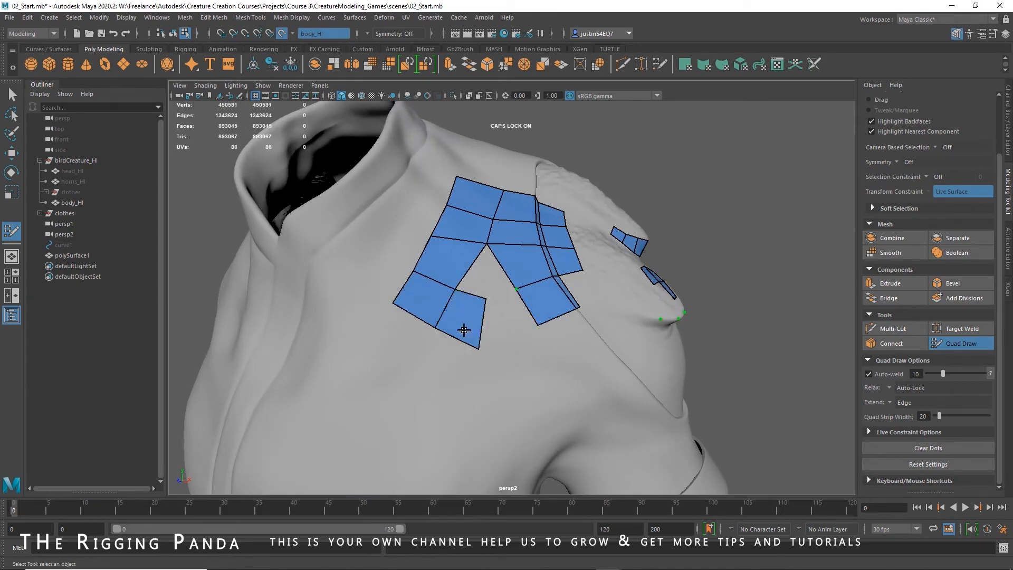
left_click(507, 311, "shift")
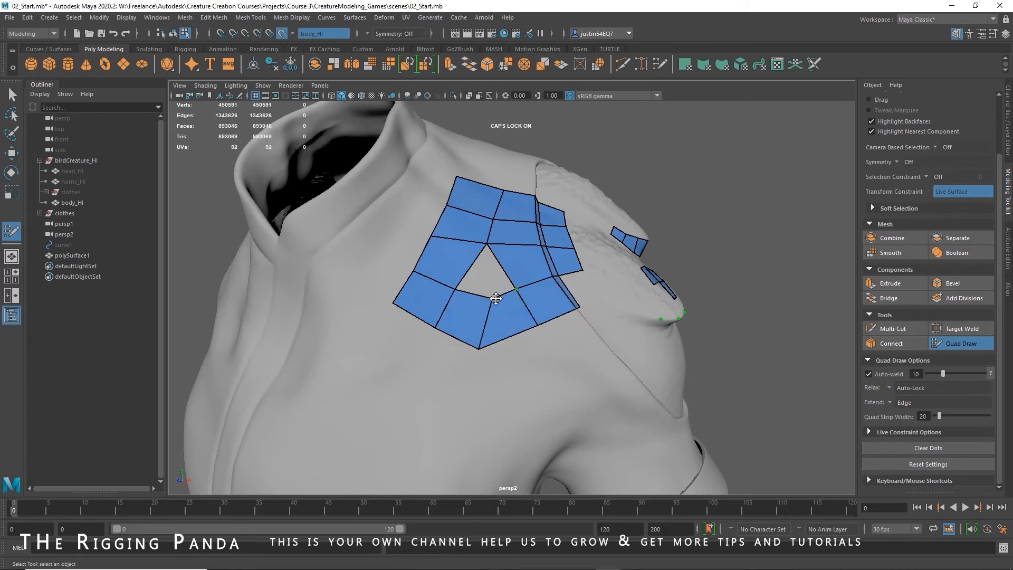
mouse_move(506, 271)
left_mouse_down("alt")
mouse_move(510, 295)
mouse_move(516, 265)
mouse_move(521, 322)
mouse_move(449, 319)
mouse_move(485, 289)
mouse_move(531, 314)
mouse_move(498, 328)
left_mouse_up("alt")
left_click(506, 265, "shift")
left_click(485, 286, "ctrl+shift")
left_click(530, 314, "ctrl+shift")
left_click(489, 313, "ctrl+shift")
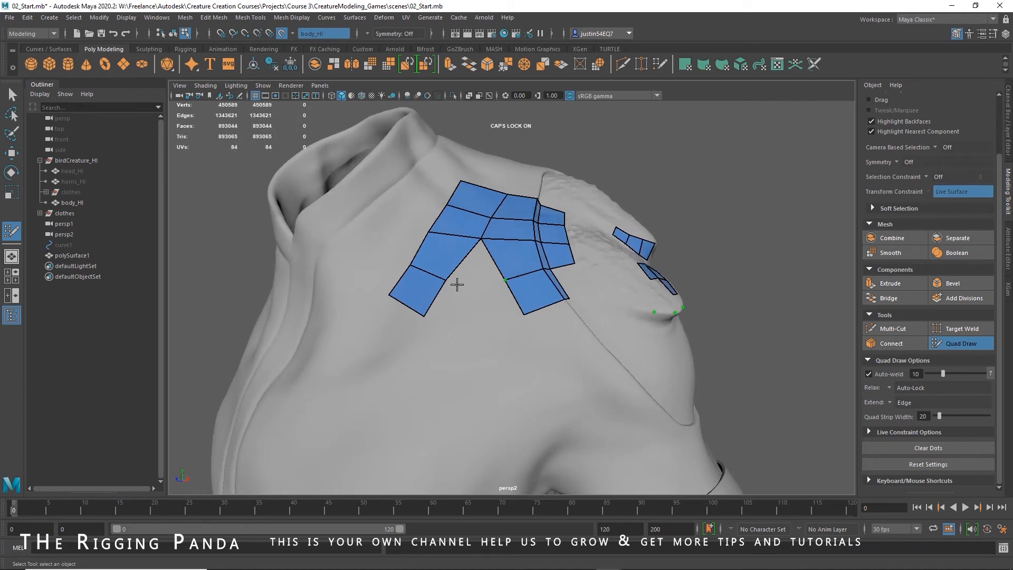
- Raise the inner corner point of the chest strip and add two quads between it and the seam-side strip
mouse_move(450, 278)
left_mouse_down()
mouse_move(452, 265)
mouse_move(418, 255)
left_mouse_up()
left_click(471, 291)
left_click(477, 266, "shift")
left_click(491, 336)
left_click(496, 309, "shift")
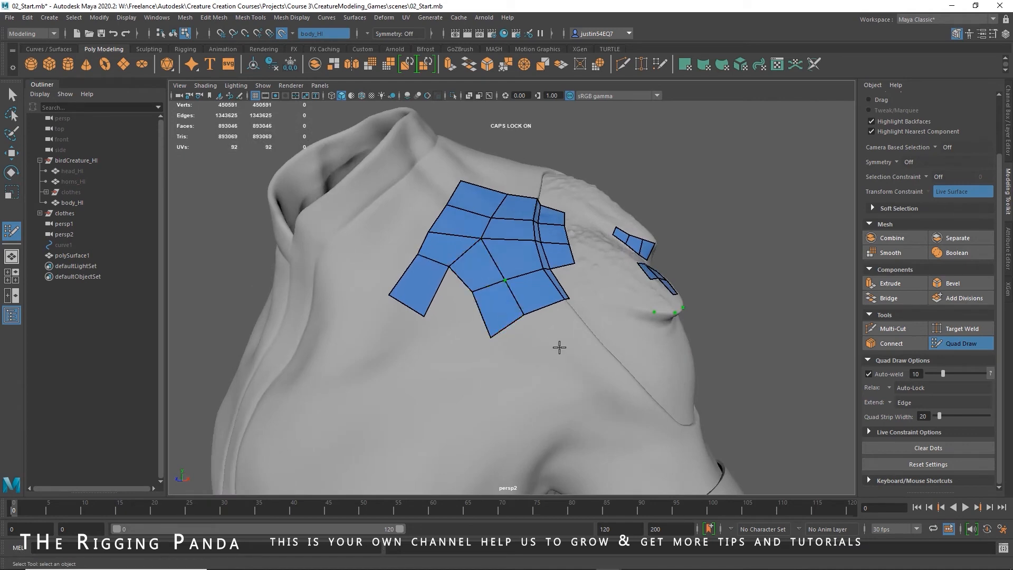
- Continue the chest mesh beside the shoulder seam with two quads and add a third on their inner side
left_click_drag(559, 347, 558, 365, "alt")
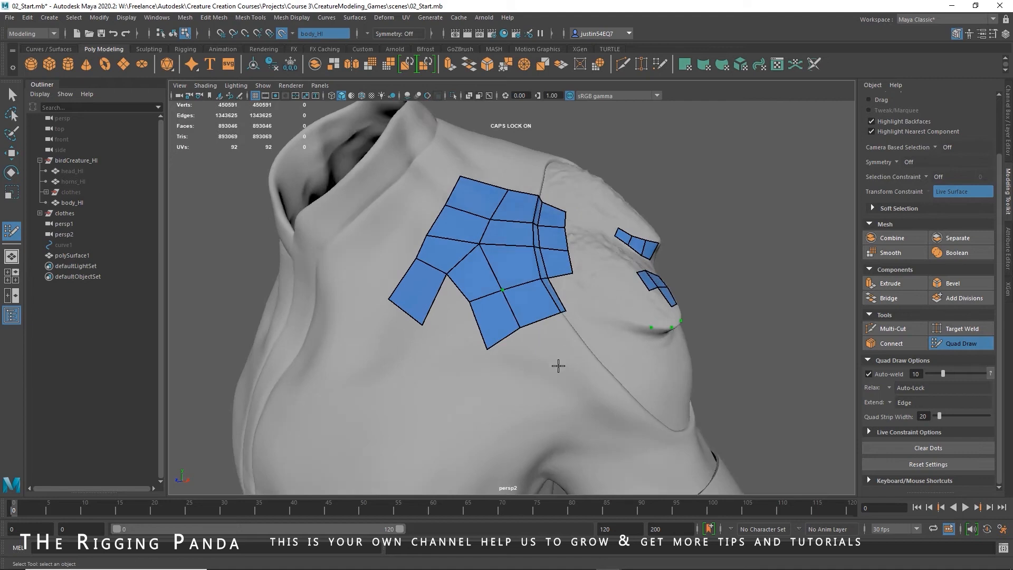
left_click(593, 359)
left_click(593, 357, "shift")
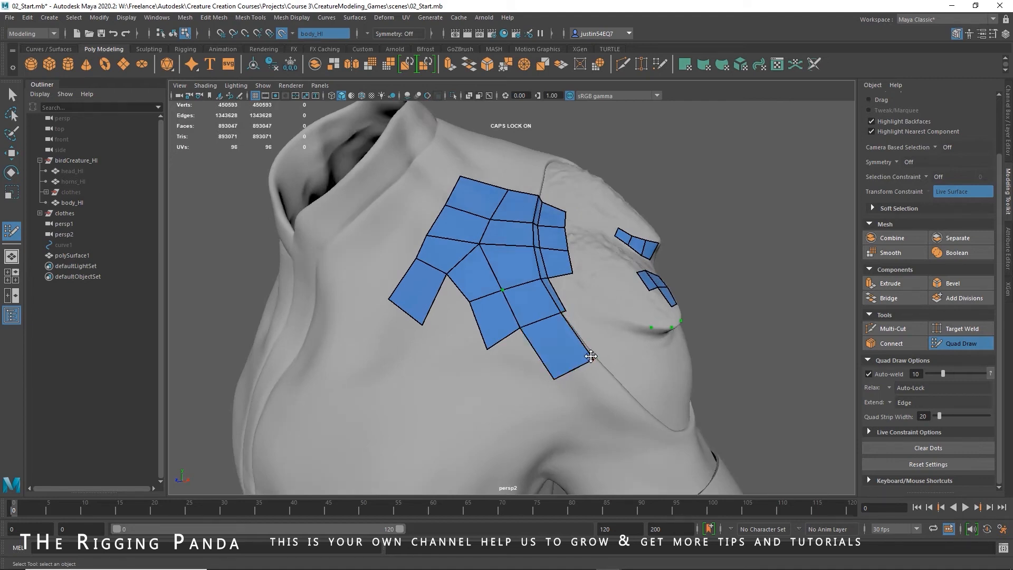
mouse_move(599, 399)
left_mouse_down("alt")
mouse_move(598, 376)
mouse_move(511, 374)
mouse_move(536, 368)
mouse_move(529, 386)
left_mouse_up("alt")
left_click(583, 374, "shift")
left_click(534, 376)
left_click(532, 345, "shift")
key("q")
- Draw a quad on the collar and connect it to the upper chest quads with two more quads
mouse_move(387, 242)
left_mouse_down("alt")
mouse_move(402, 230)
mouse_move(395, 207)
left_mouse_up("alt")
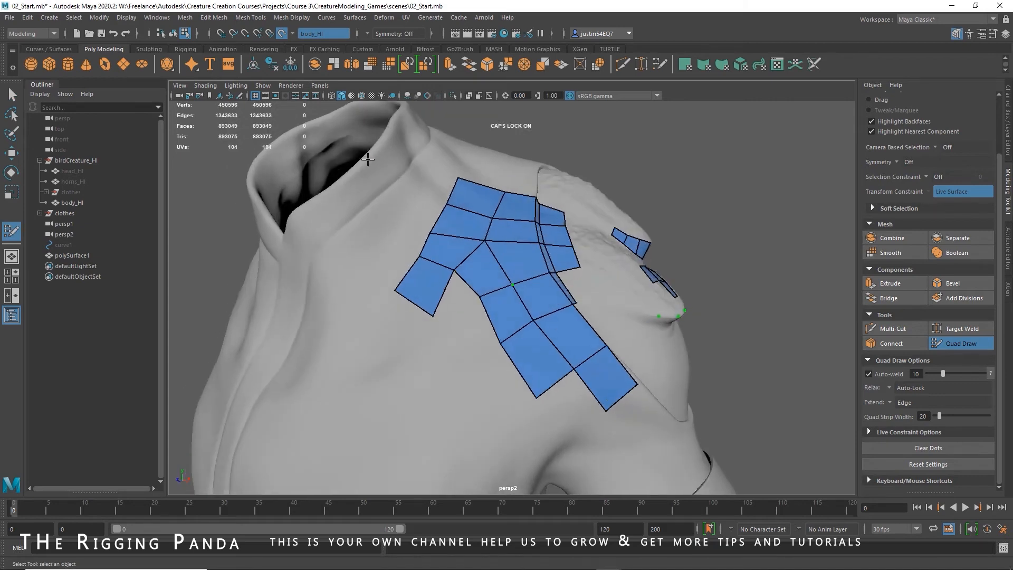
left_click_drag(368, 159, 360, 169, "alt")
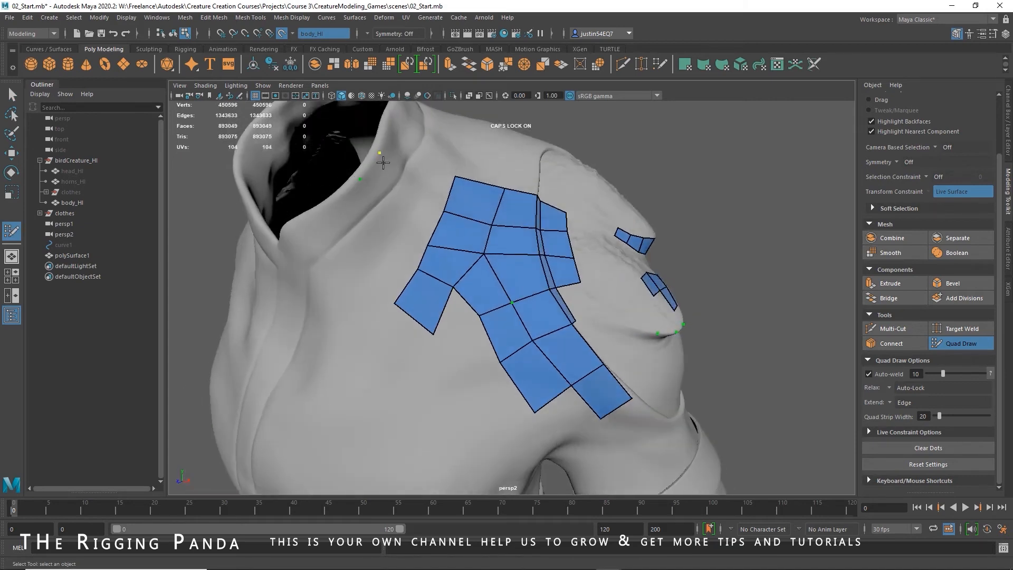
left_click(395, 188, "shift")
left_click_drag(395, 188, 427, 197, "alt")
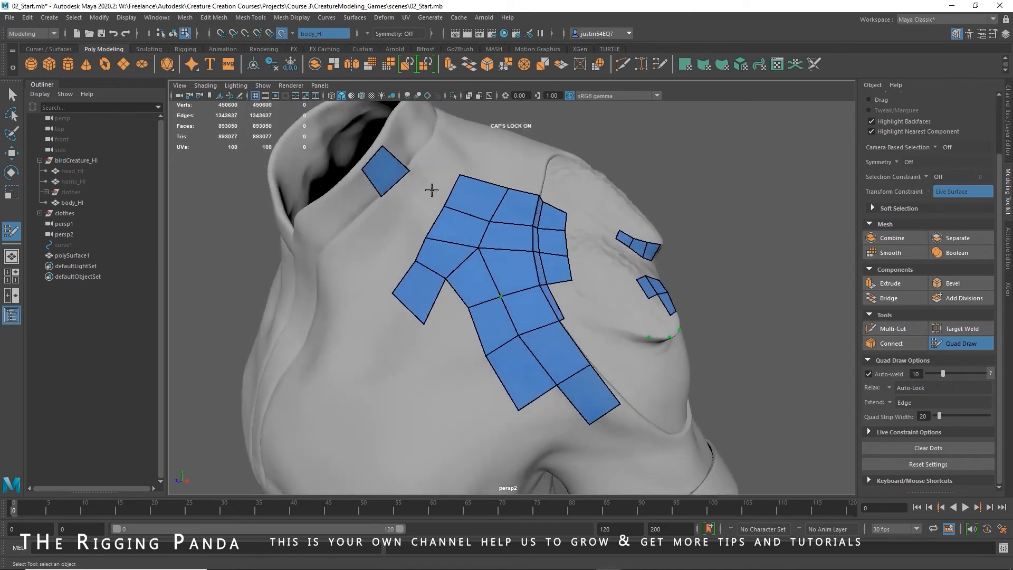
left_click(408, 219)
left_click(427, 216, "shift")
left_click(403, 199, "shift")
left_click_drag(435, 228, 444, 209, "alt")
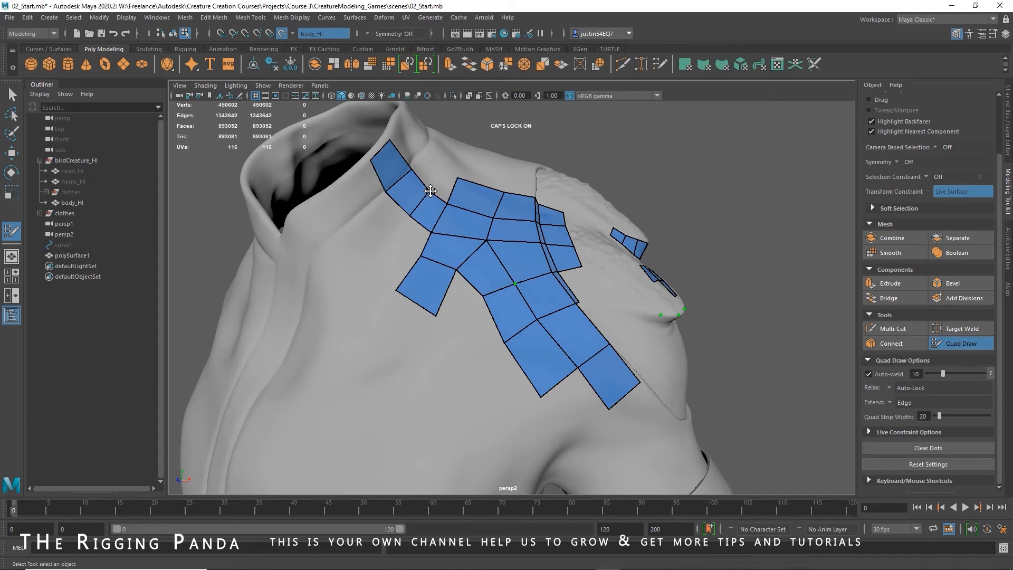
- Add two quads along the collar side of the chest strip, below the quads leading to the collar
mouse_move(448, 190)
left_mouse_down("alt")
mouse_move(522, 303)
mouse_move(499, 296)
mouse_move(473, 306)
mouse_move(504, 289)
mouse_move(494, 276)
left_mouse_up("alt")
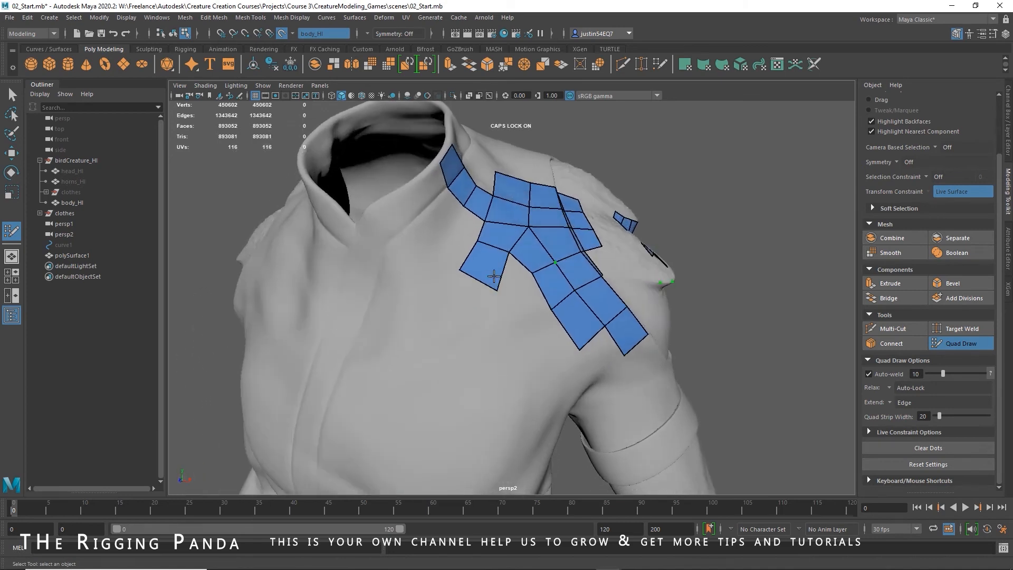
right_click_drag(493, 276, 507, 272, "alt")
left_click(444, 218)
left_click(463, 218, "shift")
left_click_drag(481, 259, 459, 283, "alt")
left_click(416, 259)
left_click(443, 259, "shift")
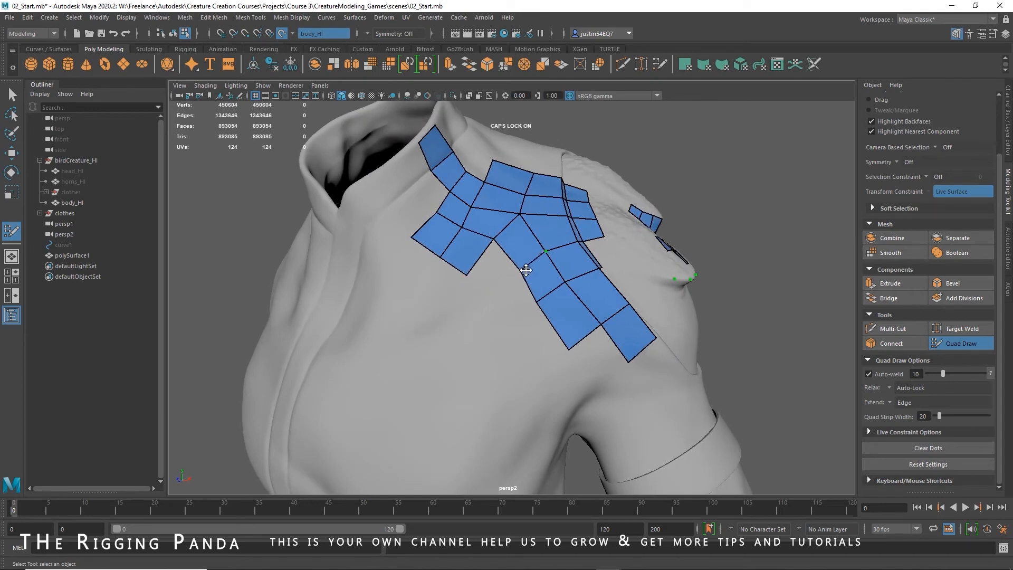
- Extend the lower edge of the chest mesh toward the armpit with a row of three quads
left_click(492, 298)
left_click(495, 276, "shift")
left_click_drag(521, 312, 545, 319, "alt")
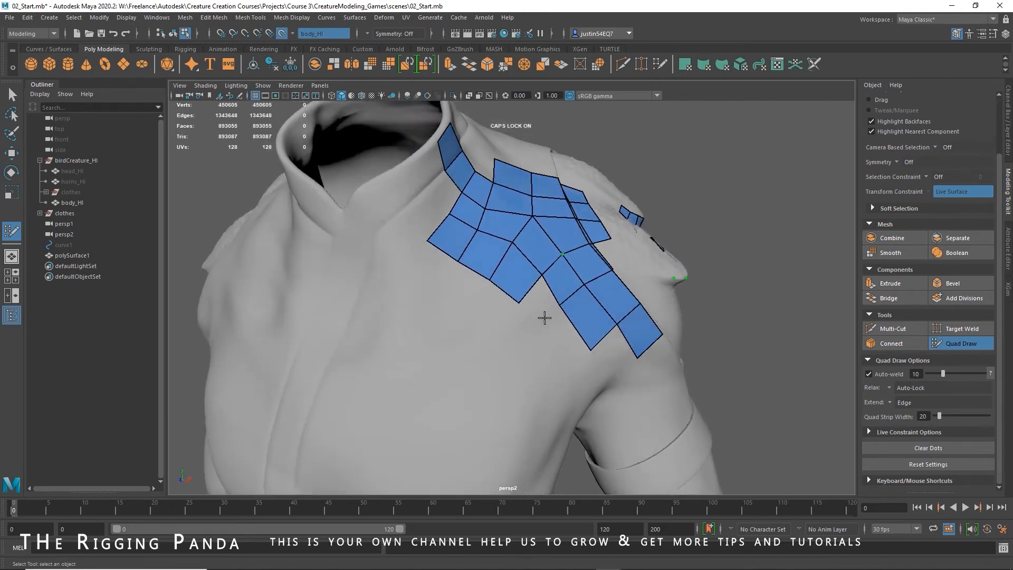
middle_click_drag(546, 318, 526, 282, "alt")
left_click_drag(526, 283, 496, 291, "alt")
left_click(501, 264, "shift")
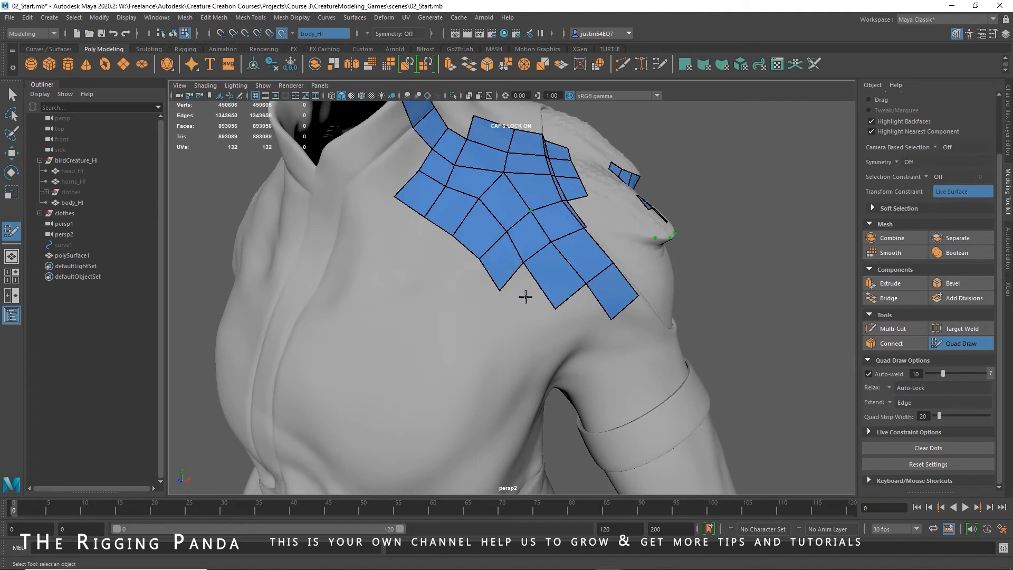
left_click(531, 324)
left_click(520, 298, "shift")
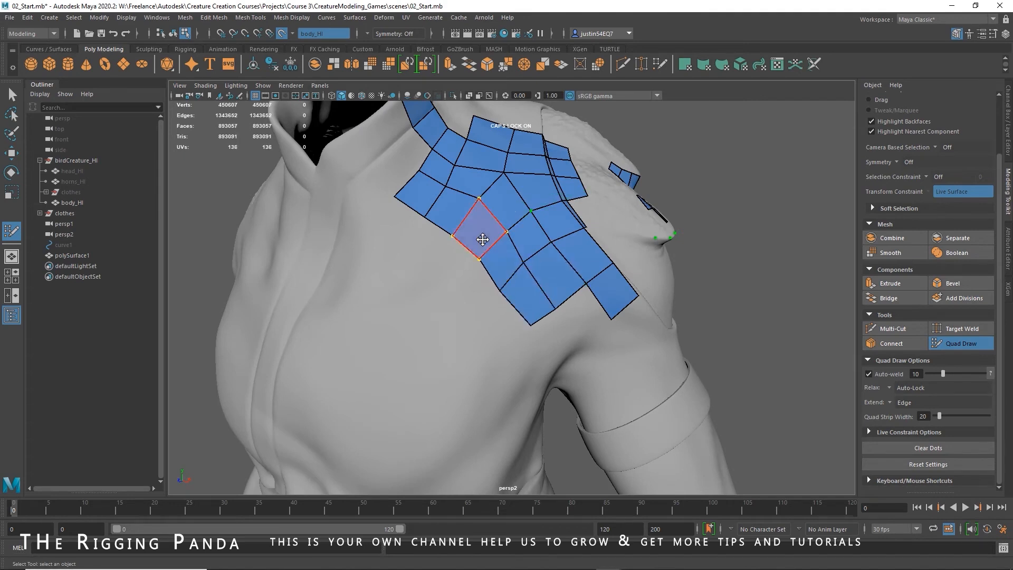
- Reposition the points at the lower end of the chest strips to even out the quads near the armpit
mouse_move(513, 238)
left_mouse_down("alt")
mouse_move(514, 287)
mouse_move(524, 285)
mouse_move(534, 310)
mouse_move(510, 329)
left_mouse_up("alt")
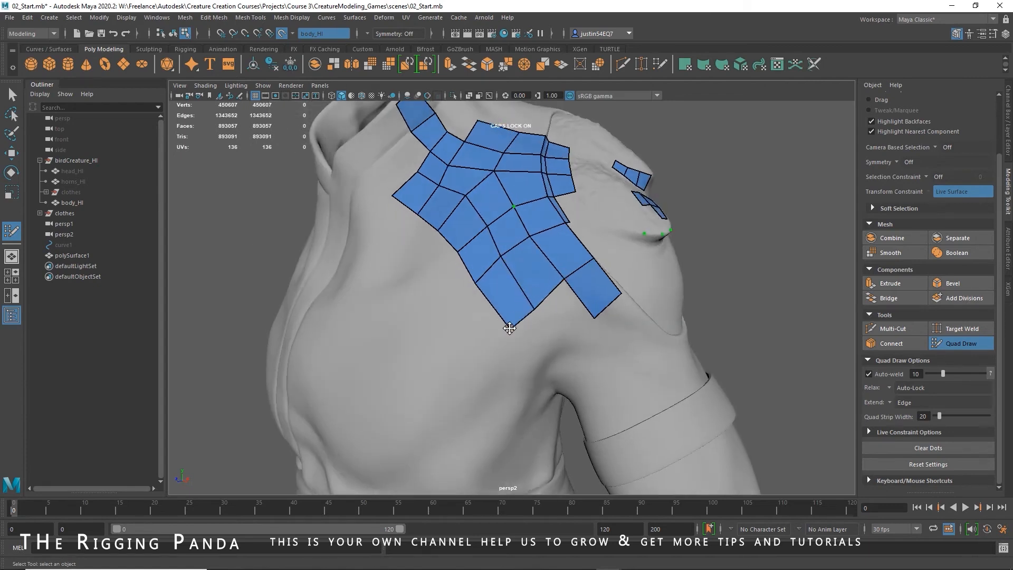
left_click_drag(568, 280, 579, 294)
left_click_drag(595, 260, 604, 270)
mouse_move(535, 309)
left_mouse_down()
mouse_move(540, 316)
mouse_move(514, 336)
left_mouse_up()
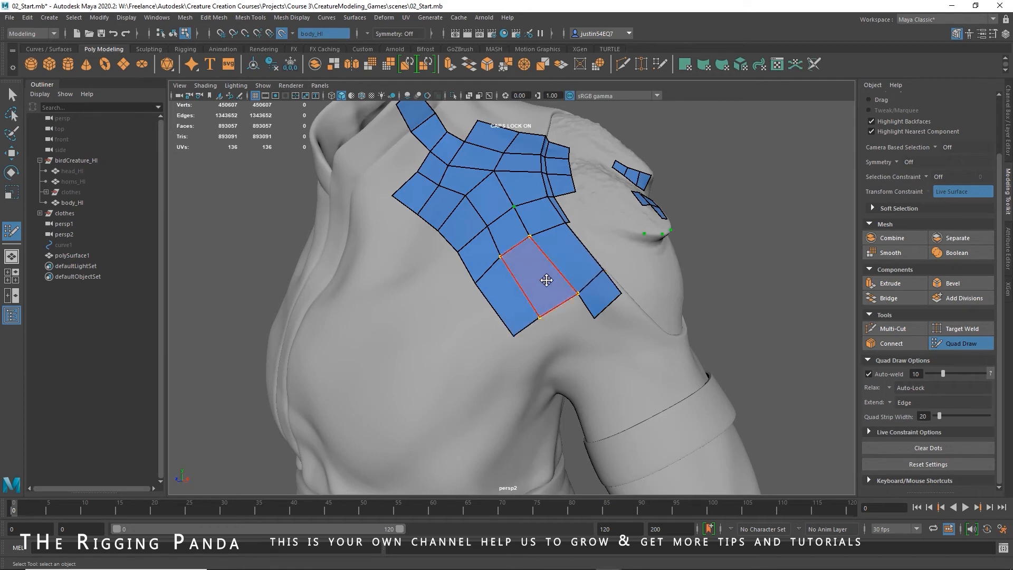
- Insert an edge loop through the lower chest quads and extrude two quads from the strip's collar-side border
left_click(543, 277, "ctrl")
left_click_drag(577, 335, 482, 265, "alt")
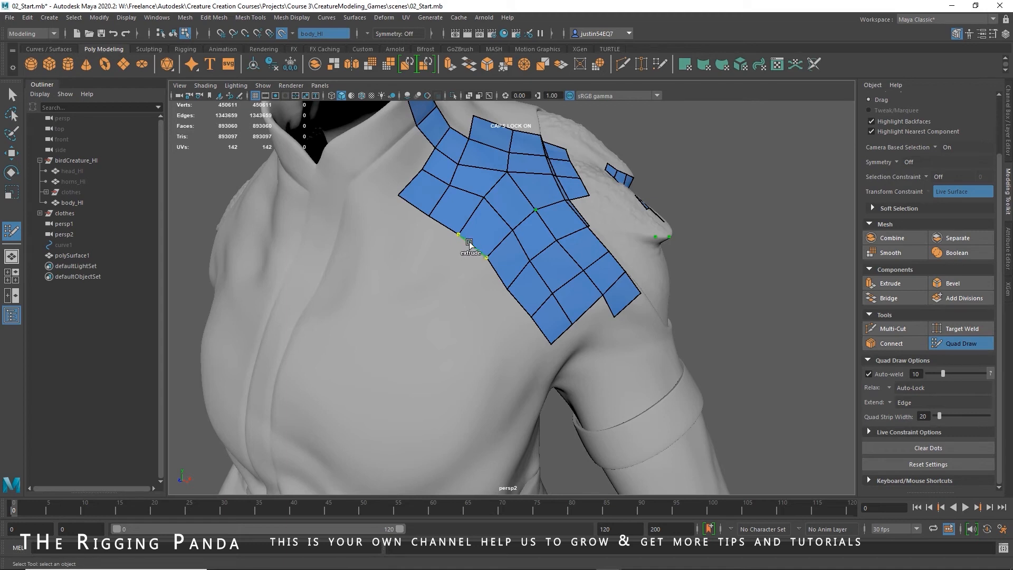
mouse_move(473, 248)
left_mouse_down()
mouse_move(452, 275)
mouse_move(480, 297)
mouse_move(478, 307)
mouse_move(439, 316)
mouse_move(559, 296)
left_mouse_up()
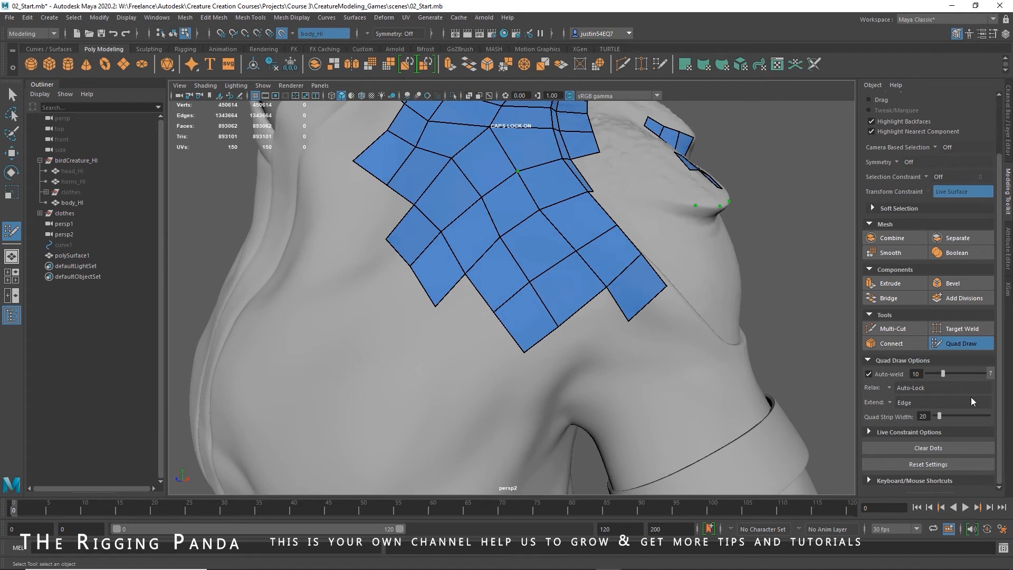
- Expand the Quad Draw keyboard and mouse shortcuts reference and read through the full list
left_click(909, 481)
scroll(955, 421, "down", 5)
scroll(956, 423, "down", 1)
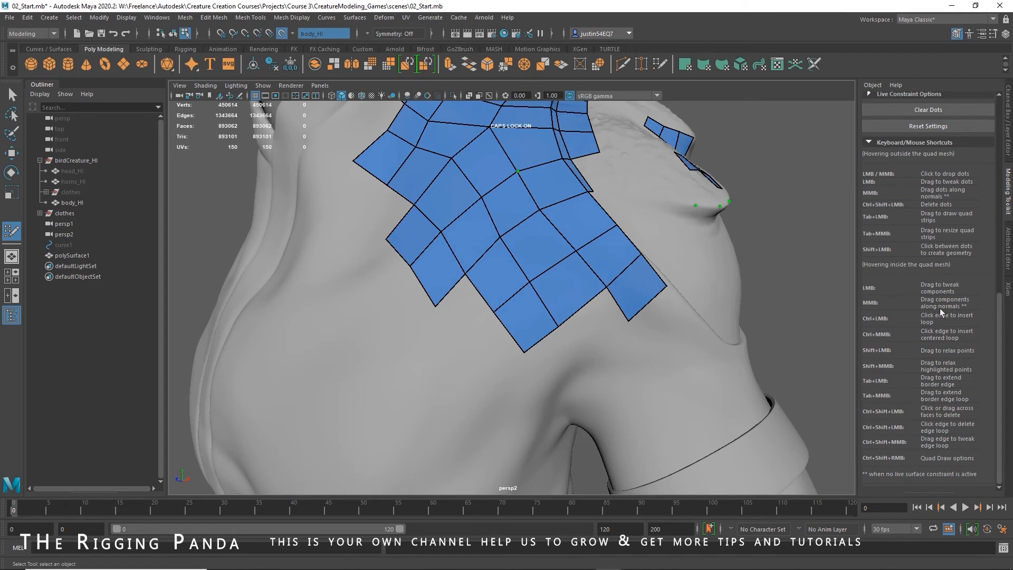
- Continue the new front chest row toward the collar with two quads and even out its points
mouse_move(389, 292)
left_mouse_down("alt")
mouse_move(417, 298)
mouse_move(408, 265)
mouse_move(359, 209)
left_mouse_up("alt")
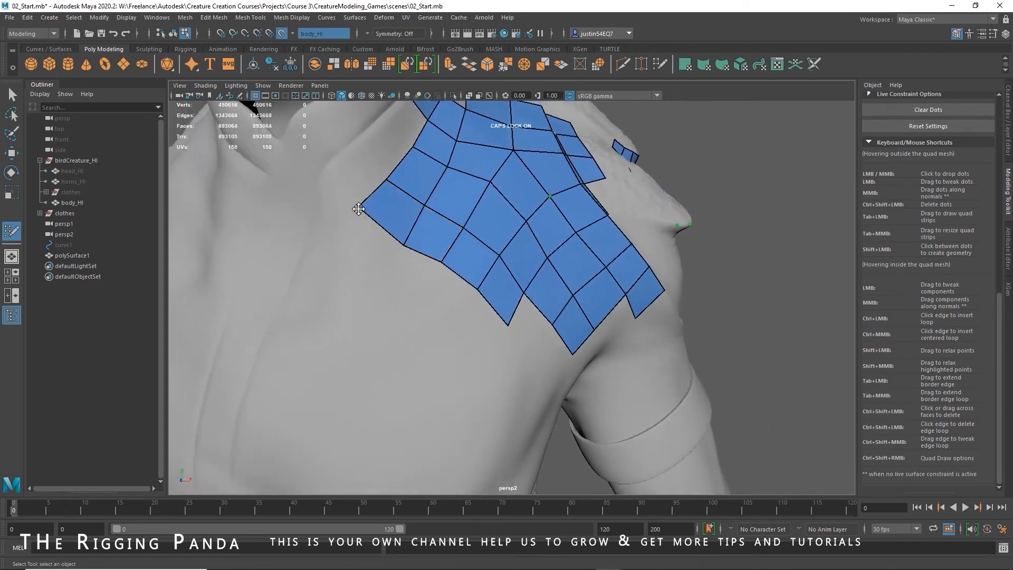
left_click_drag(400, 243, 396, 241)
left_click_drag(386, 180, 384, 175)
left_click_drag(424, 205, 420, 204)
left_click_drag(414, 149, 413, 145)
- Add three quads along the base of the collar, linking the collar quads to the front chest row
middle_click_drag(437, 164, 464, 287, "alt")
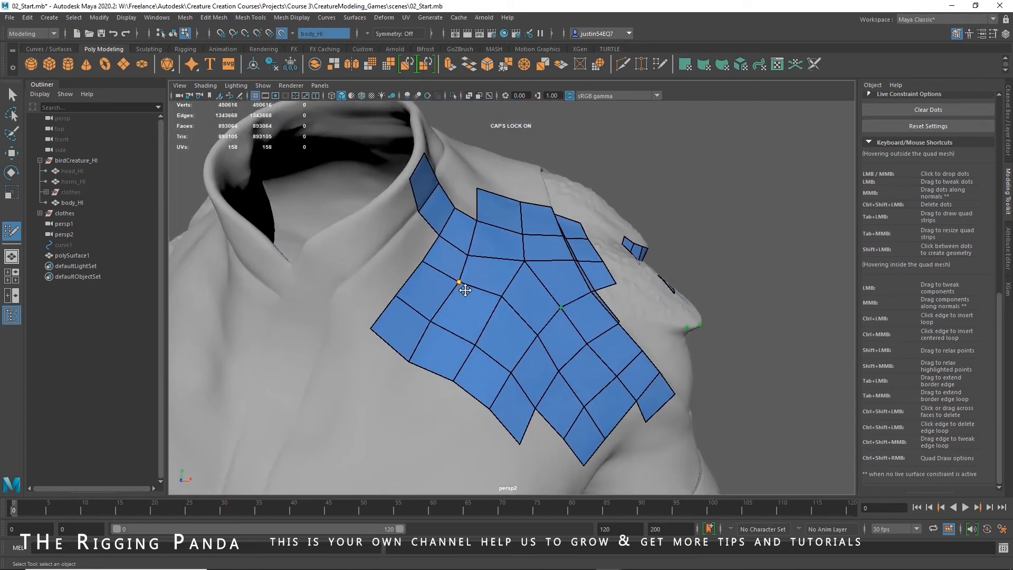
left_click_drag(463, 287, 437, 268, "alt")
left_click(383, 218)
left_click(405, 223, "shift")
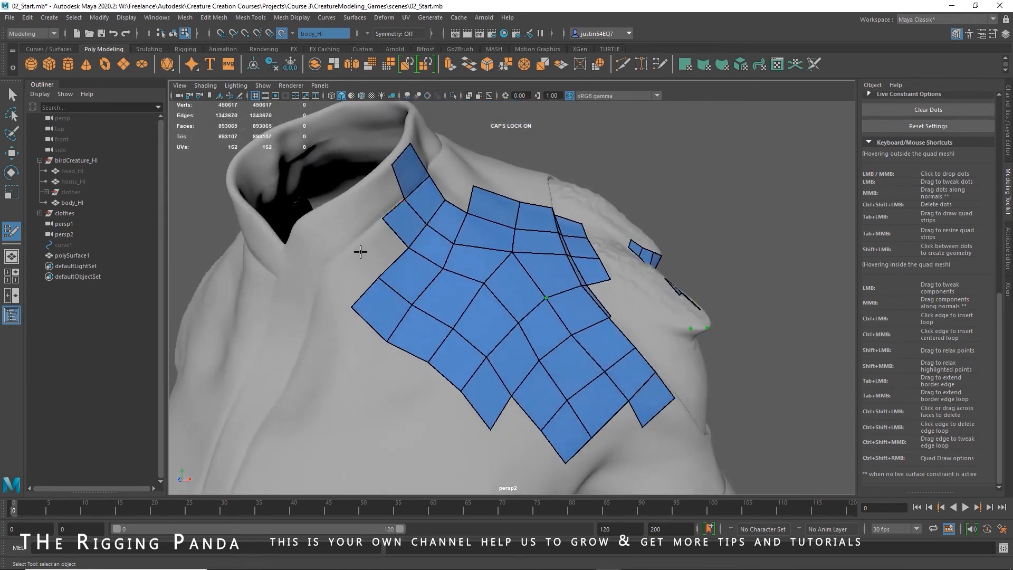
left_click(373, 252, "shift")
left_click(348, 272, "shift")
- Reposition two points where the shoulder quads meet the collar strip and relax the surrounding points
left_click_drag(432, 246, 403, 233, "alt")
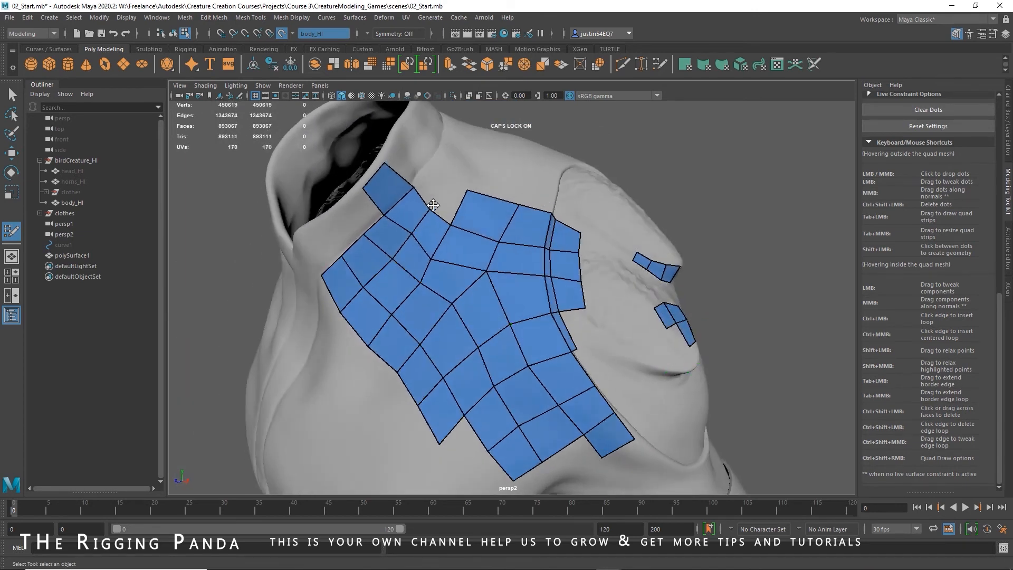
mouse_move(469, 191)
left_mouse_down()
mouse_move(476, 198)
mouse_move(457, 227)
left_mouse_up()
left_click_drag(432, 258, 442, 255)
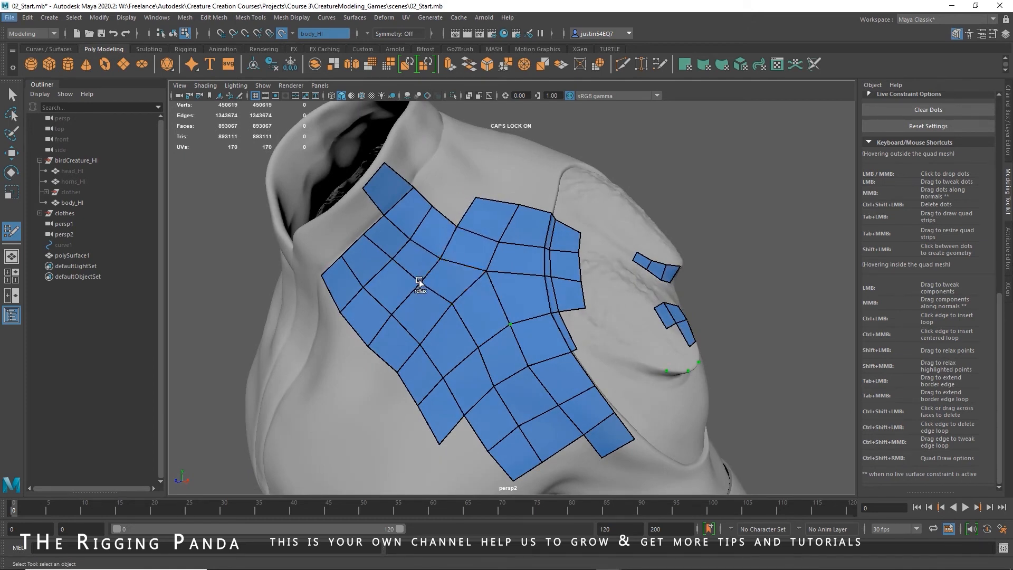
mouse_move(432, 282)
left_mouse_down("shift")
mouse_move(436, 263)
mouse_move(404, 247)
mouse_move(475, 301)
mouse_move(441, 274)
left_mouse_up("shift")
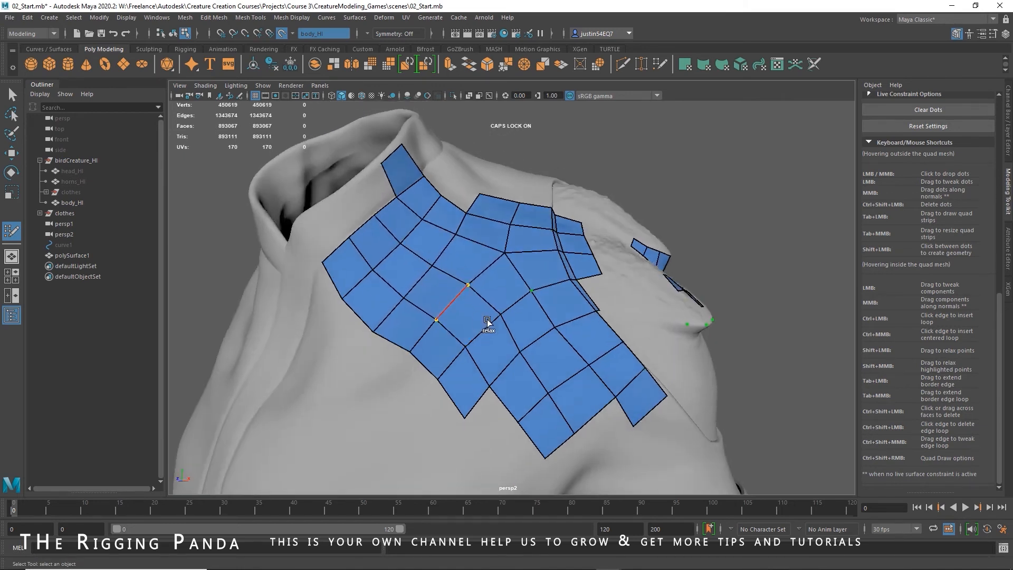
- Fill the top of the shoulder beside the collar base with four quads
mouse_move(536, 325)
left_mouse_down("alt")
mouse_move(475, 271)
mouse_move(482, 262)
mouse_move(460, 308)
mouse_move(437, 211)
left_mouse_up("alt")
left_click(438, 211)
left_click(457, 231)
left_click(493, 235)
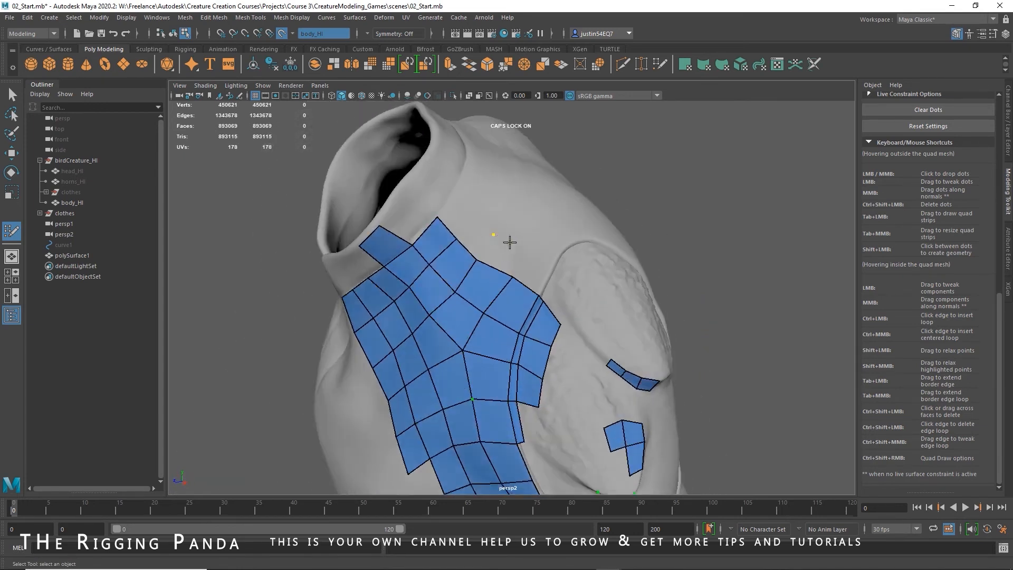
left_click(502, 247, "shift")
left_click(471, 230, "shift")
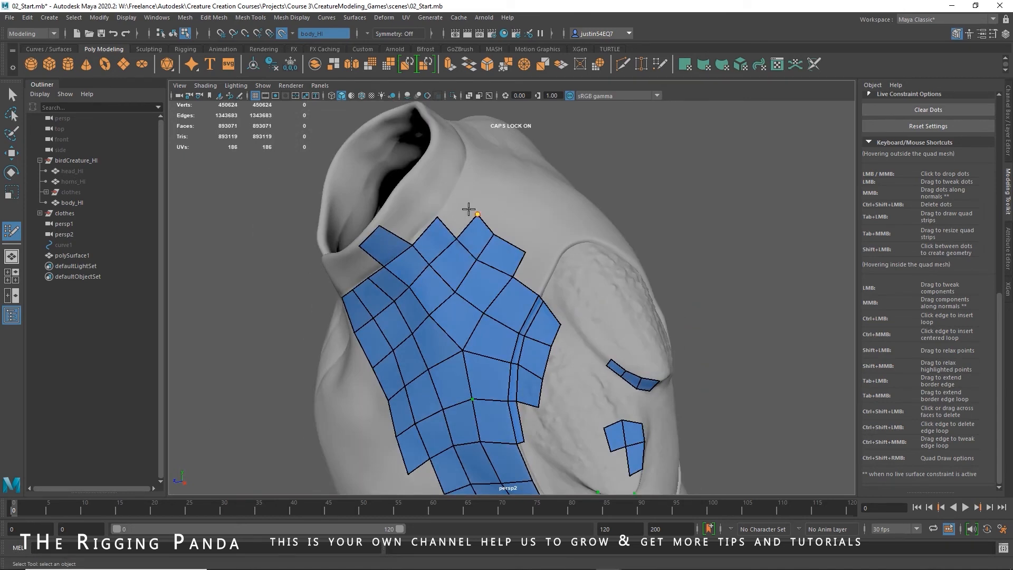
- Continue the mesh around the side and base of the collar with three more quads
left_click(457, 189)
left_click(457, 217, "shift")
left_click_drag(483, 285, 430, 222, "alt")
left_click(419, 182)
left_click_drag(464, 191, 458, 177, "alt")
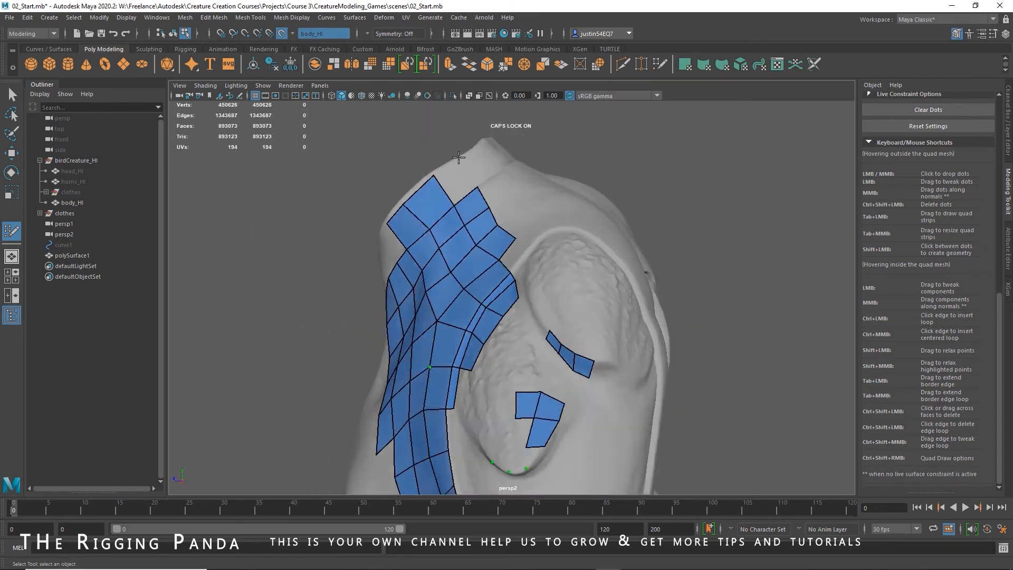
left_click(464, 180, "shift")
left_click_drag(467, 274, 496, 276, "alt")
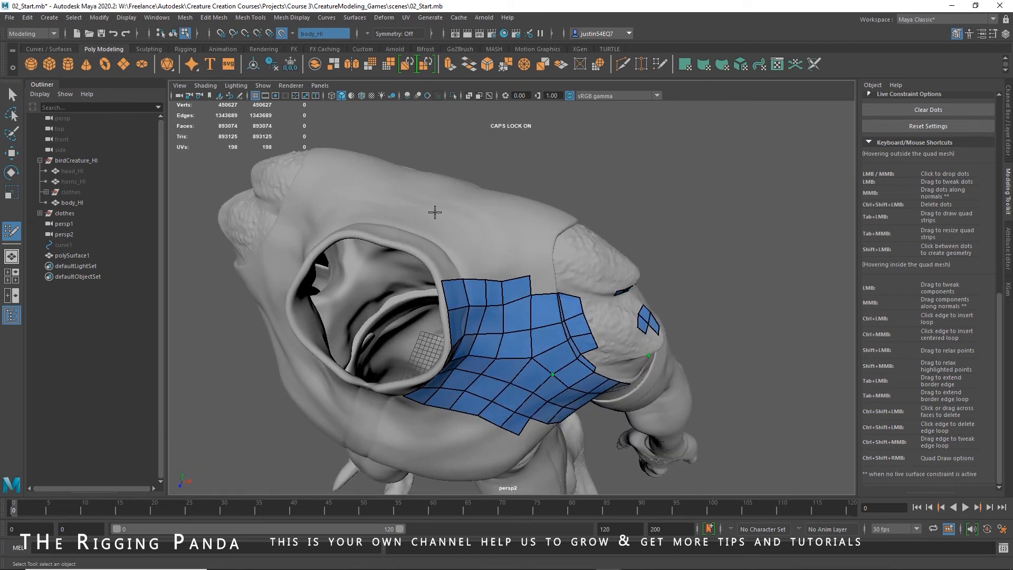
- Add three quads below the front chest row, running toward the armpit, and adjust the points around them
left_click_drag(439, 347, 472, 249, "alt")
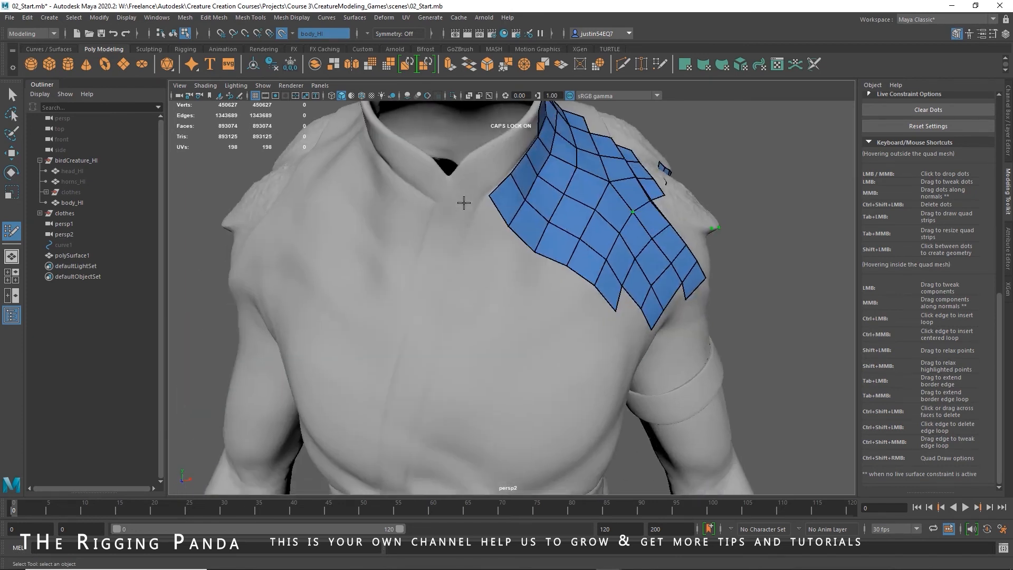
left_click_drag(518, 343, 431, 286, "alt")
scroll(355, 251, "up", 3)
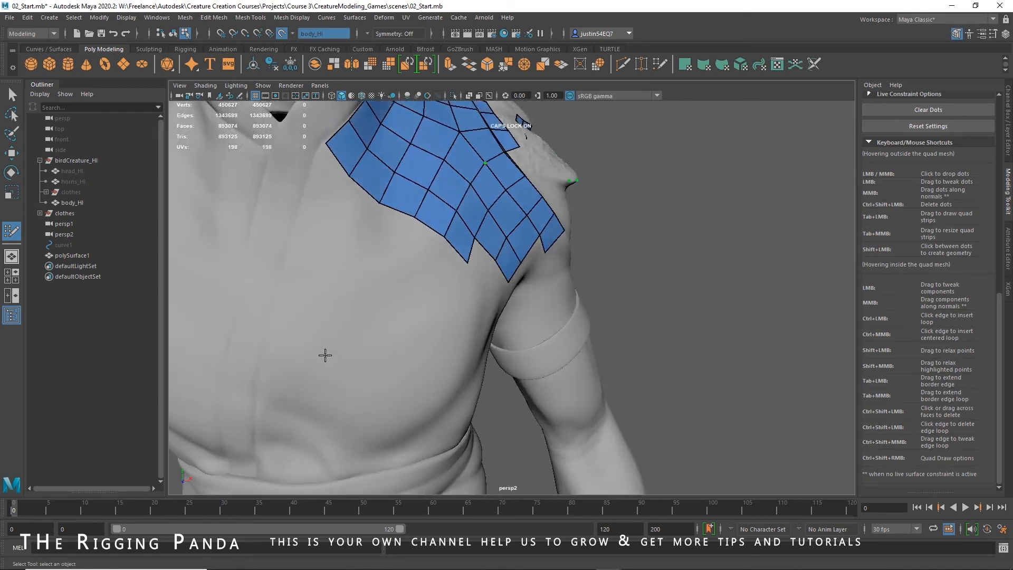
left_click_drag(365, 303, 363, 305, "alt")
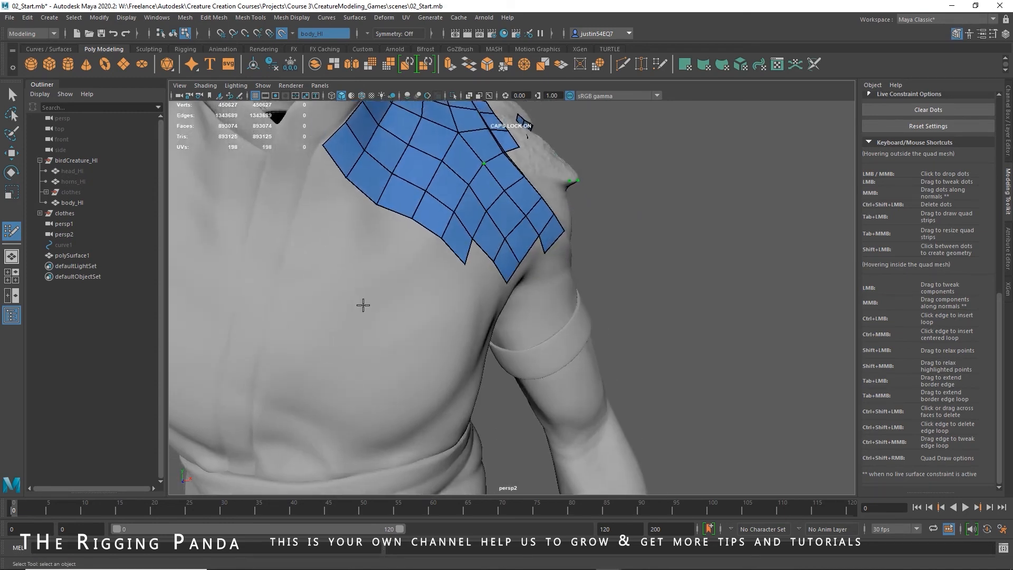
left_click(402, 264, "shift")
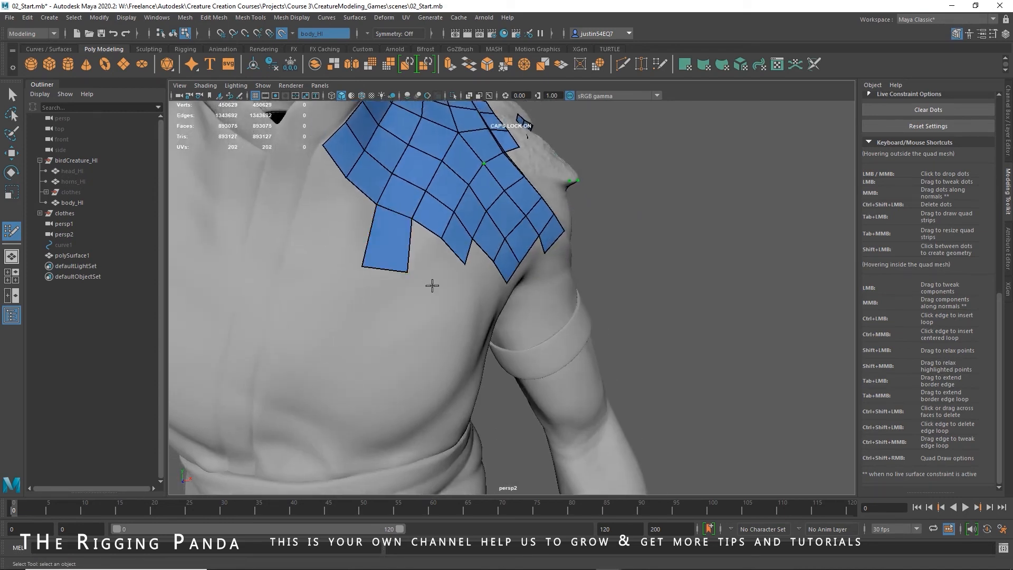
left_click(424, 272, "shift")
left_click_drag(455, 302, 420, 279, "alt")
left_click(406, 262, "shift")
left_click_drag(404, 220, 408, 227)
left_click_drag(424, 278, 435, 248)
- Draw a separate quad on the torso directly above the waistband, beneath the chest quads
mouse_move(432, 302)
left_mouse_down("alt")
mouse_move(402, 335)
mouse_move(425, 329)
left_mouse_up("alt")
left_click_drag(442, 412, 438, 405, "alt")
right_click_drag(438, 405, 455, 403, "alt")
middle_click_drag(444, 384, 442, 339, "alt")
left_click_drag(427, 376, 393, 369, "alt")
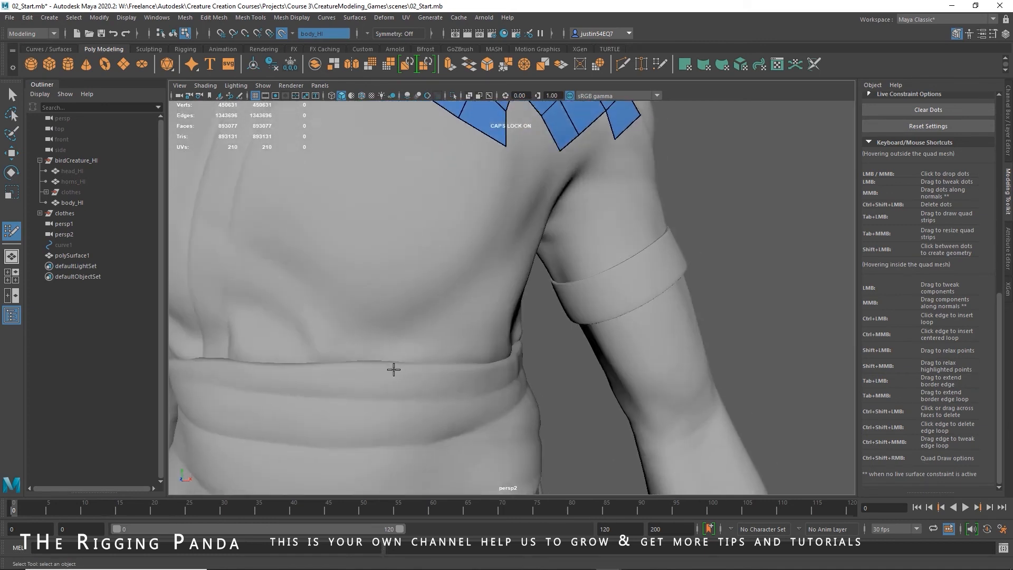
left_click(425, 363)
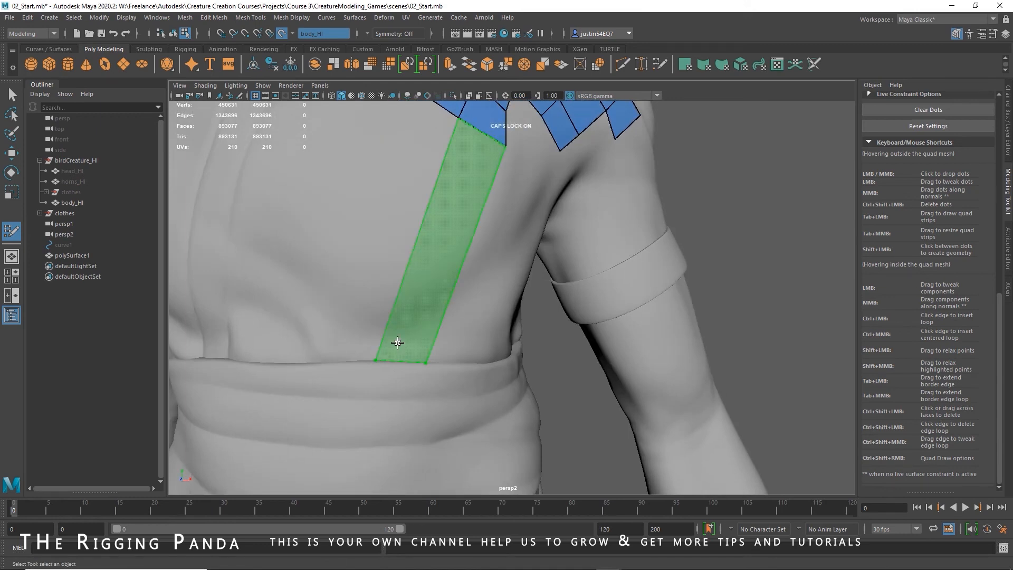
left_click(378, 311)
left_click(422, 310)
left_click(404, 332, "shift")
- Extend the quad above the waistband into a row of four quads around the side of the torso
mouse_move(473, 350)
left_mouse_down("alt")
mouse_move(432, 350)
mouse_move(419, 378)
mouse_move(346, 378)
mouse_move(380, 391)
mouse_move(428, 349)
left_mouse_up("alt")
left_click(430, 360)
left_click(430, 307)
left_click(405, 325, "shift")
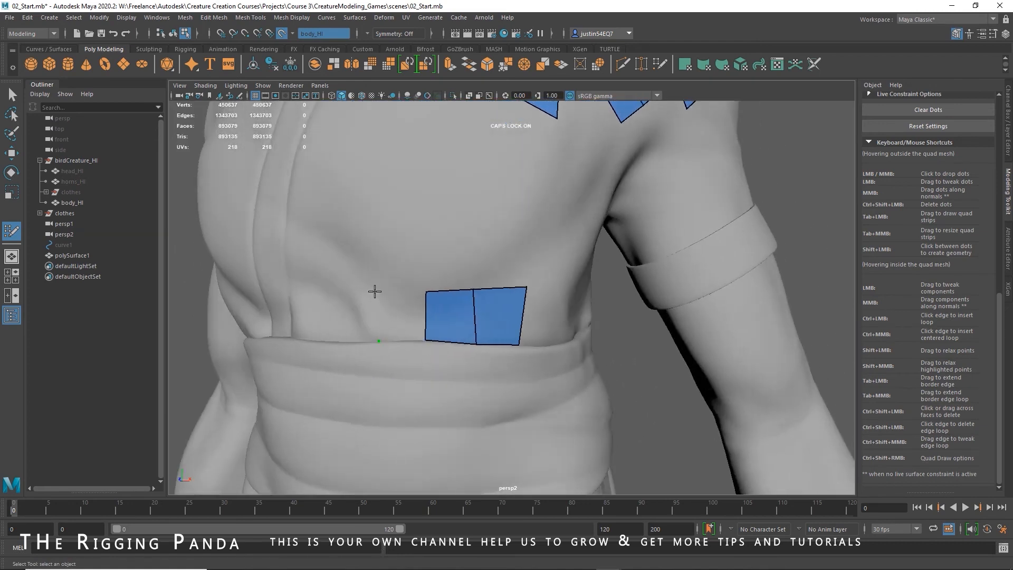
left_click(400, 304, "shift")
left_click_drag(462, 339, 407, 345, "alt")
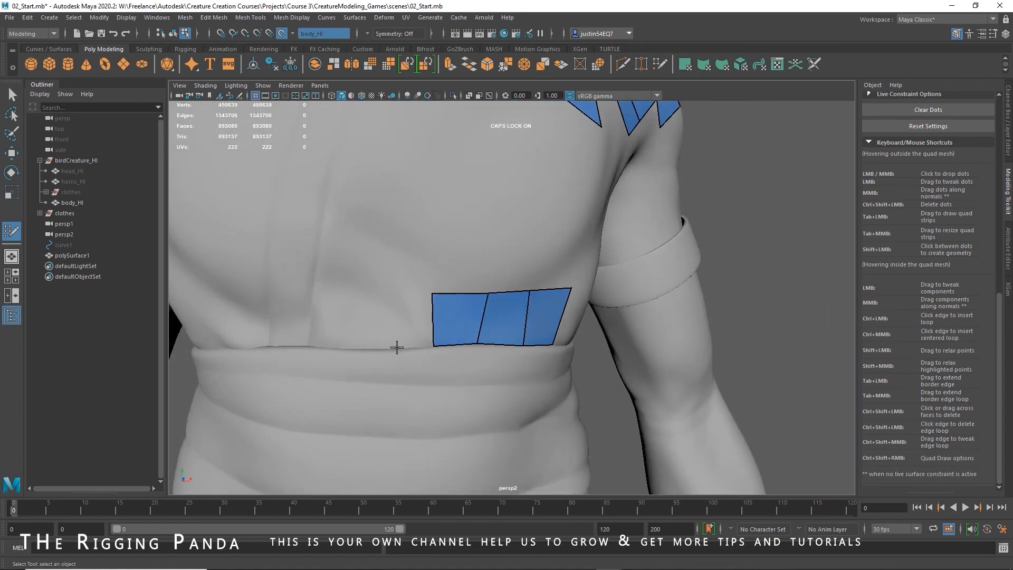
left_click(405, 307, "shift")
- Extrude the border edges of two neighbouring waistband quads upward to form two further rows
left_click_drag(469, 299, 414, 260, "alt")
key("Tab")
left_click_drag(374, 300, 375, 253)
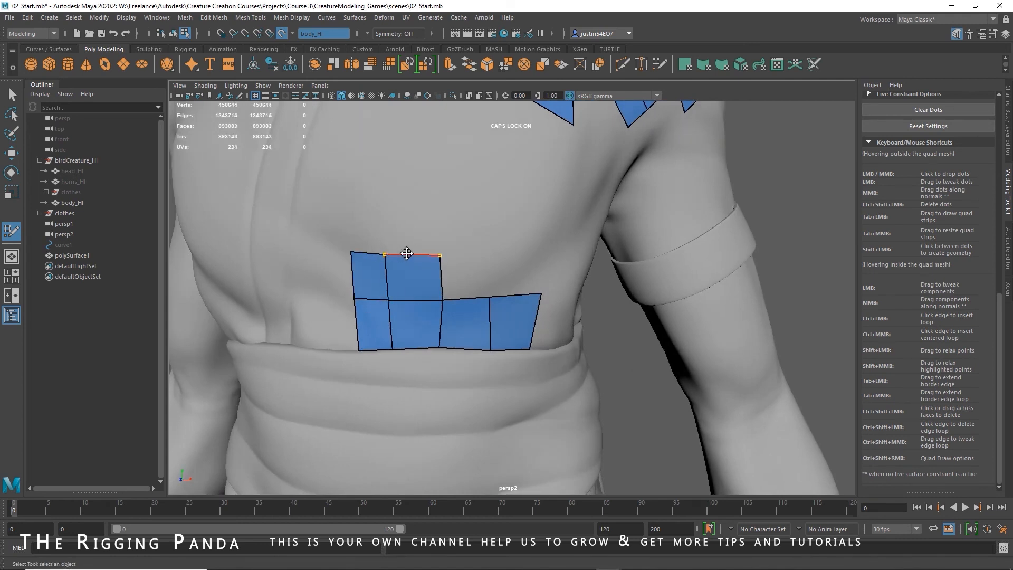
middle_click_drag(403, 256, 405, 208)
- Fill four quads beside the extruded ones to complete a block of three rows by four columns
mouse_move(441, 249)
left_mouse_down("alt")
mouse_move(369, 232)
mouse_move(450, 267)
mouse_move(431, 255)
left_mouse_up("alt")
left_click(468, 274, "shift")
left_click(423, 274, "shift")
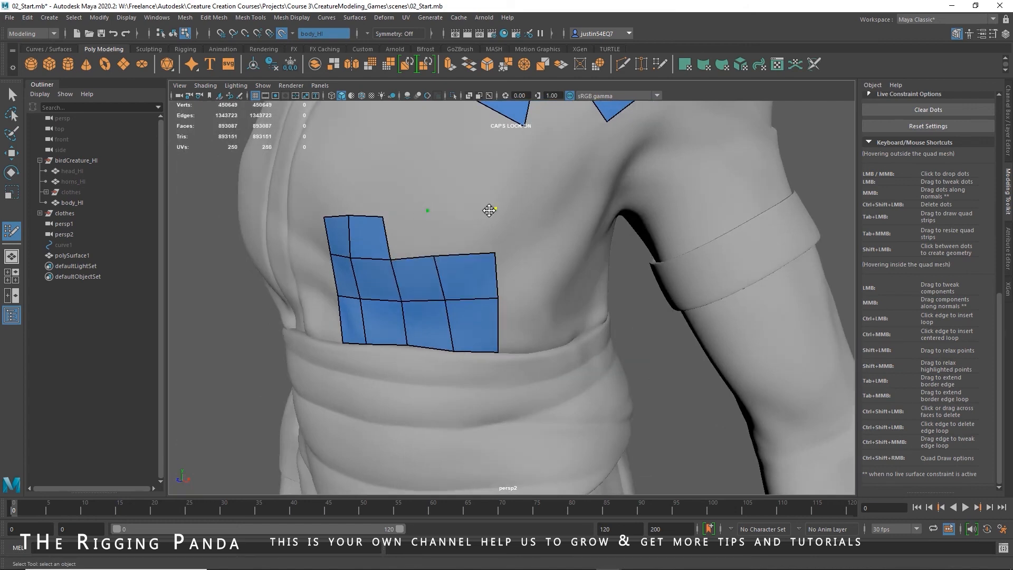
left_click(406, 232, "shift")
left_click(457, 225, "shift")
left_click_drag(457, 225, 431, 294, "alt")
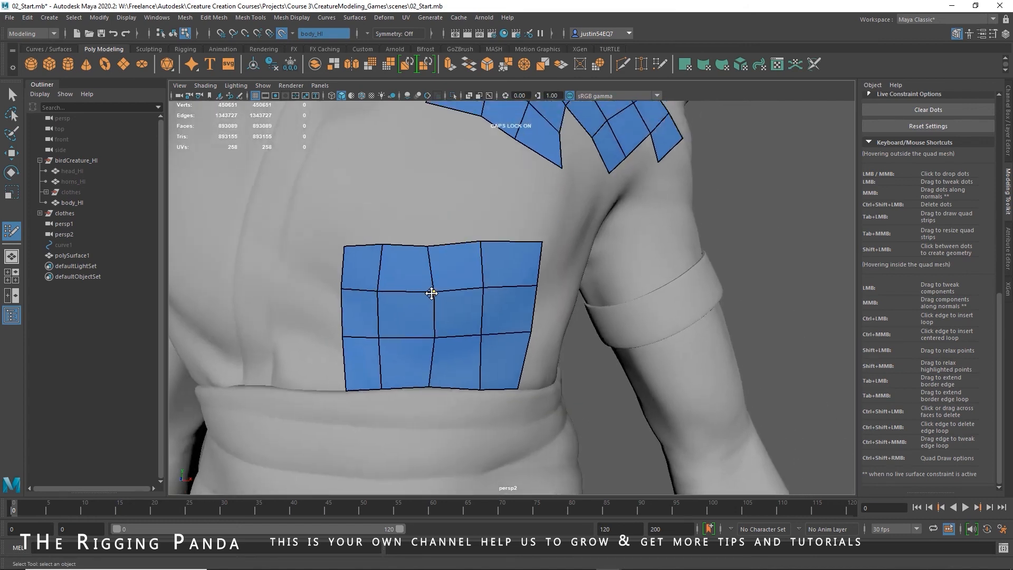
- Add a single quad on the upper edge of the torso block and even out the block's inner points
left_click_drag(425, 239, 391, 243, "alt")
left_click(411, 225, "shift")
left_click_drag(494, 299, 494, 302)
left_click_drag(428, 300, 437, 299)
left_click_drag(435, 340, 446, 337)
left_click_drag(379, 295, 387, 295)
- Extend the strip above the torso block with another quad and bridge it to the adjusted lower chest corner
left_click_drag(387, 252, 437, 283, "alt")
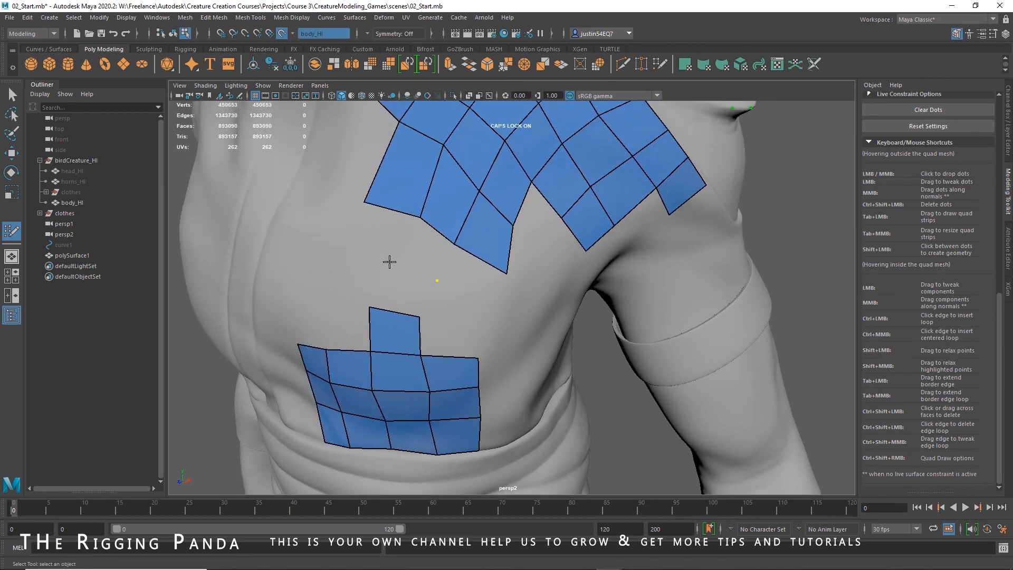
left_click(393, 279, "shift")
right_click_drag(482, 285, 453, 293, "alt")
left_click_drag(453, 293, 461, 287, "alt")
middle_click_drag(464, 288, 450, 351, "alt")
right_click_drag(475, 318, 469, 331, "alt")
middle_click_drag(469, 331, 462, 325, "alt")
right_click_drag(463, 326, 469, 297, "alt")
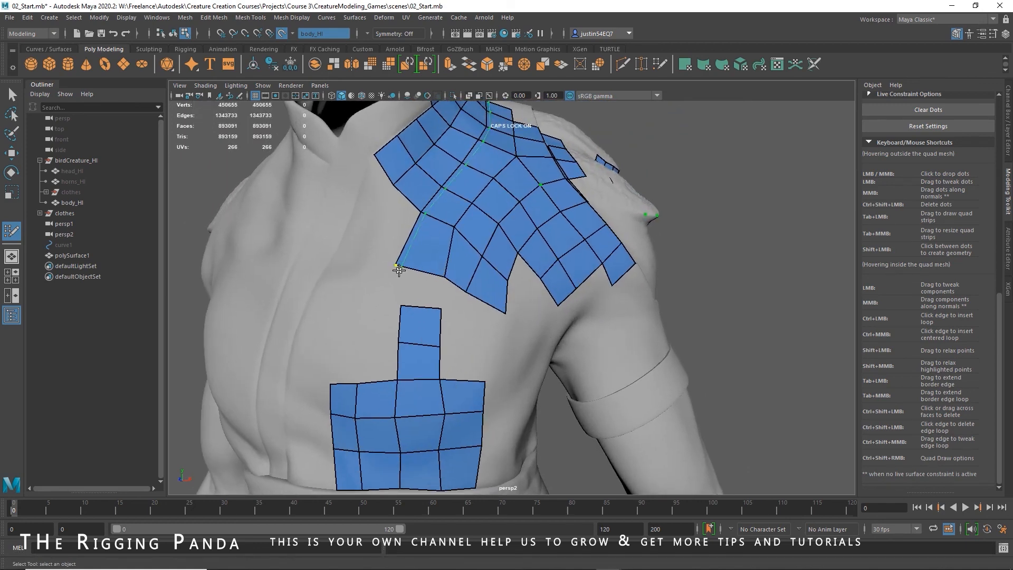
left_click_drag(392, 266, 400, 274)
left_click_drag(422, 214, 415, 223)
left_click(420, 296, "shift")
left_click_drag(481, 312, 437, 307, "alt")
- Insert an edge loop across the lower chest quads and connecting strip, and relax and reposition the nearby points
left_click(448, 280, "ctrl")
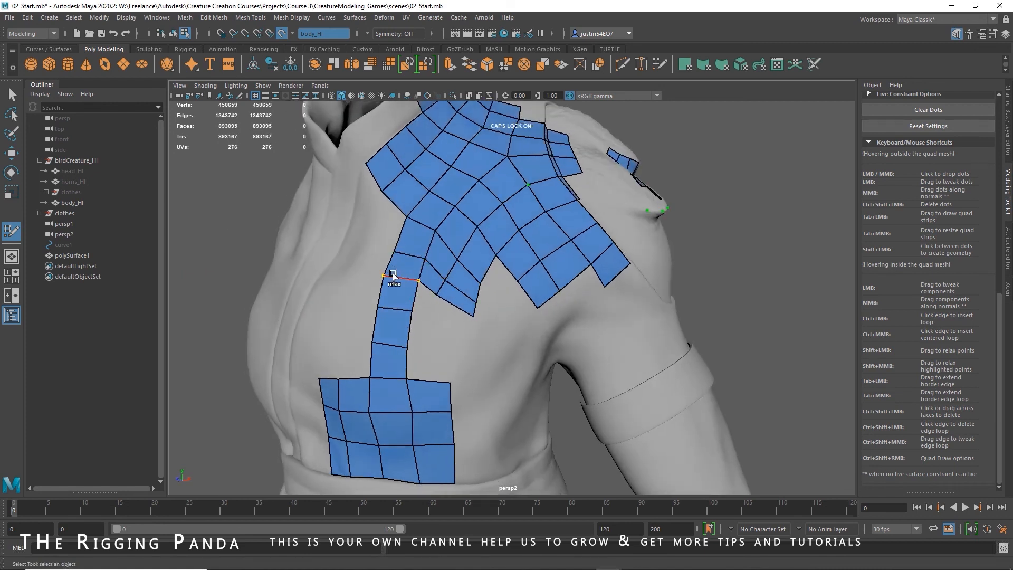
mouse_move(385, 276)
left_mouse_down("shift")
mouse_move(450, 290)
mouse_move(447, 307)
mouse_move(400, 344)
mouse_move(379, 293)
left_mouse_up("shift")
mouse_move(397, 250)
left_mouse_down()
mouse_move(390, 256)
mouse_move(421, 267)
mouse_move(441, 313)
mouse_move(480, 267)
mouse_move(494, 281)
left_mouse_up()
left_click_drag(465, 250, 461, 256)
- Extend the shoulder mesh toward the upper back with four quads in two rows
right_click_drag(602, 303, 477, 307, "alt")
mouse_move(495, 334)
left_mouse_down("alt")
mouse_move(549, 295)
mouse_move(533, 276)
mouse_move(512, 316)
mouse_move(543, 333)
mouse_move(538, 324)
left_mouse_up("alt")
left_click(537, 324, "shift")
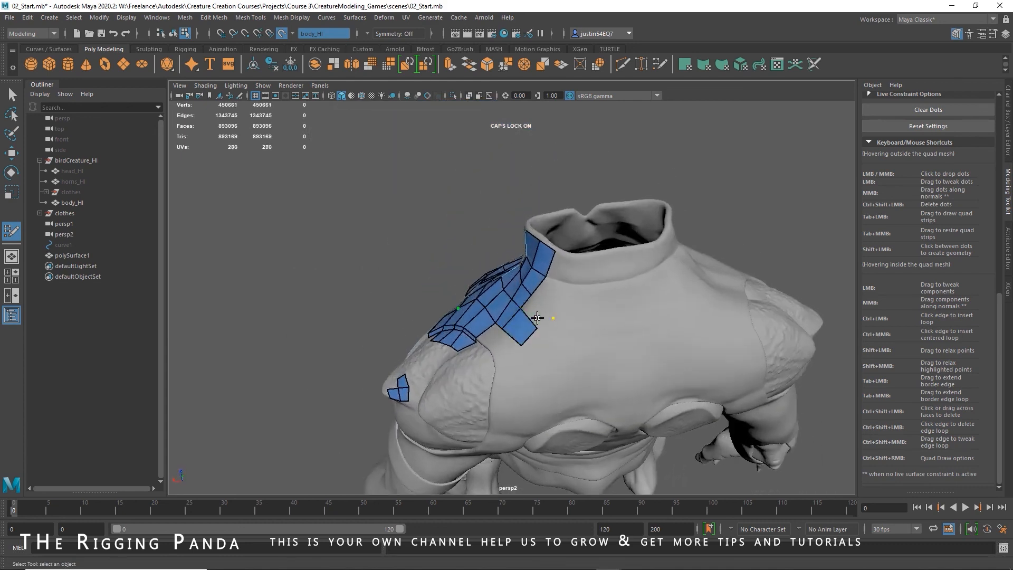
left_click(542, 315, "shift")
left_click_drag(547, 344, 557, 338, "alt")
right_click_drag(556, 338, 636, 347, "alt")
left_click_drag(636, 347, 568, 363, "alt")
left_click(569, 362, "shift")
left_click(612, 333, "shift")
- Add two more quads at the end of the upper-back strip and reposition its points
left_click_drag(611, 333, 529, 232, "alt")
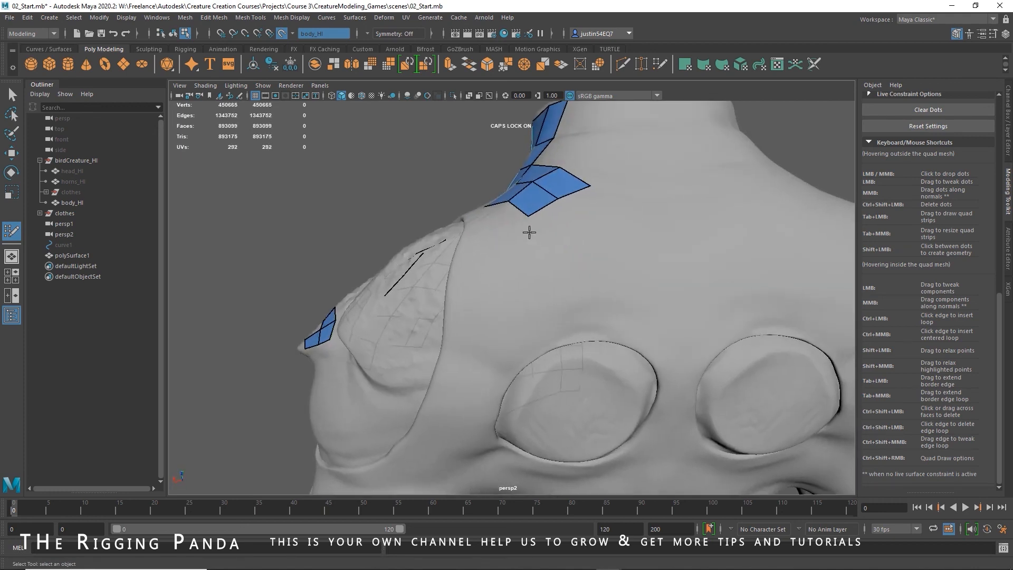
left_click(594, 219, "shift")
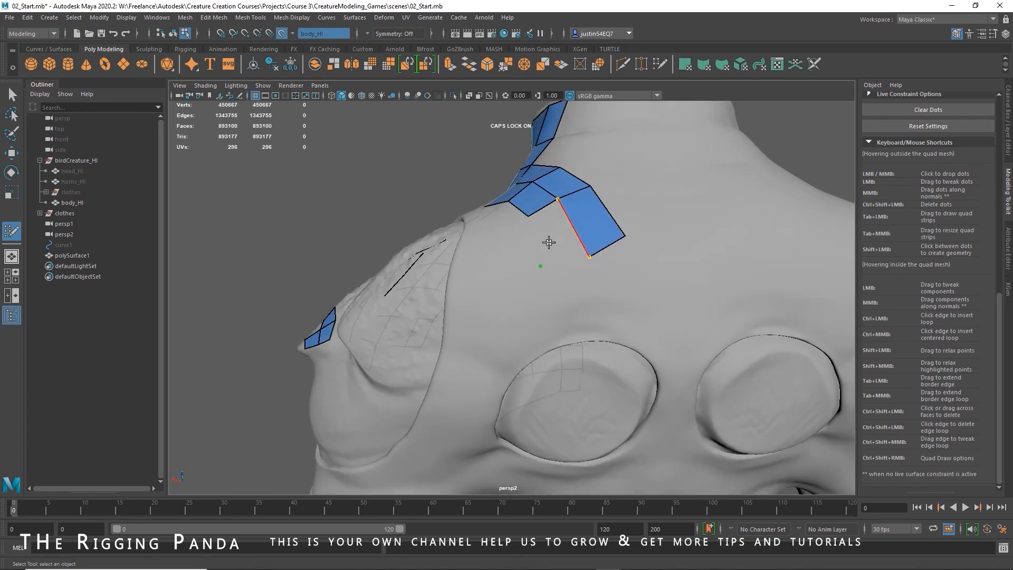
left_click(549, 232, "shift")
left_click_drag(559, 198, 592, 195)
left_click_drag(509, 201, 499, 205)
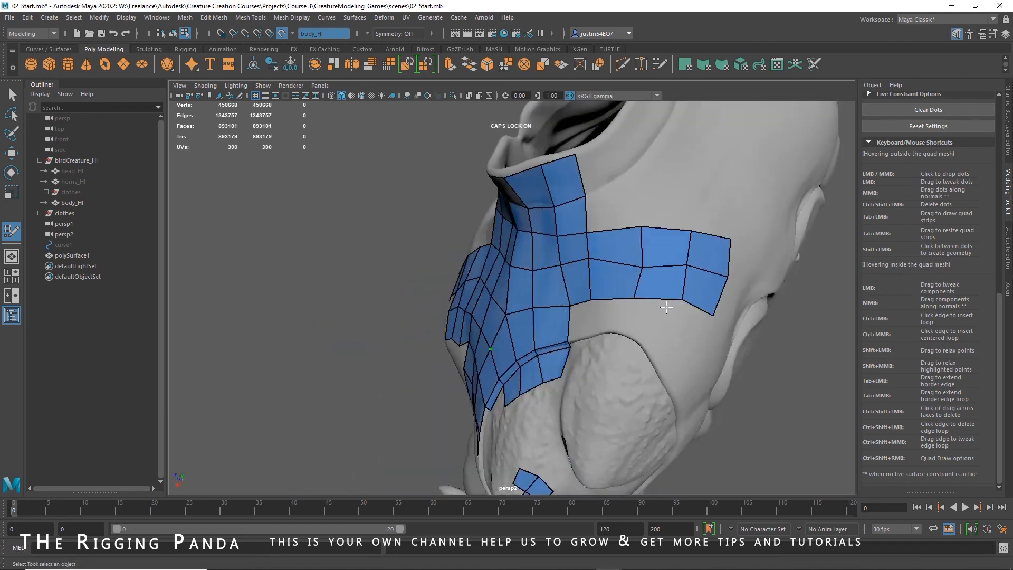
- Examine the mesh coverage around the shoulder, back, chest and whole body to plan the next areas
left_click_drag(667, 307, 540, 265, "alt")
left_click_drag(661, 245, 627, 275, "alt")
left_click_drag(671, 332, 544, 327, "alt")
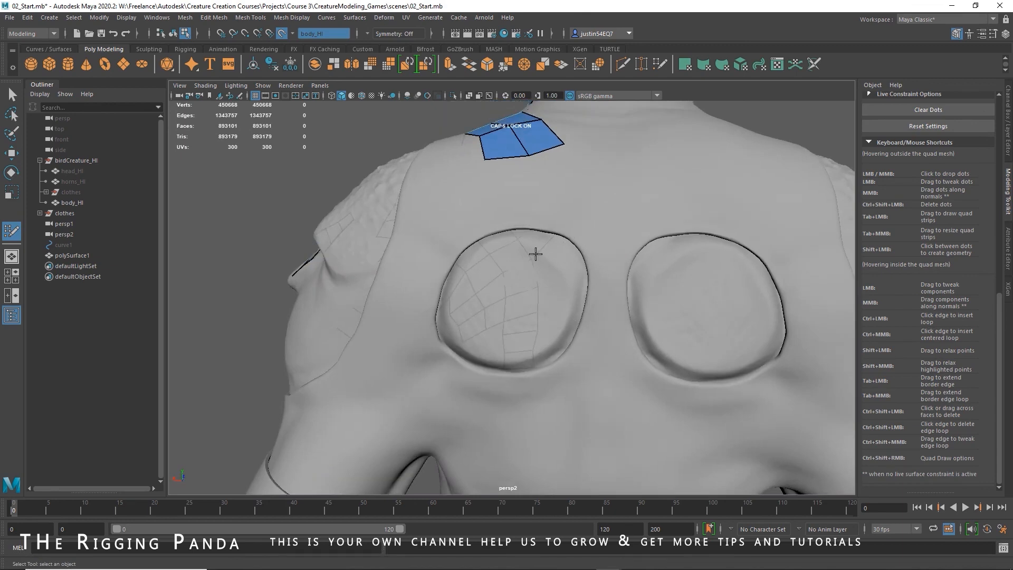
middle_click_drag(623, 352, 643, 212, "alt")
left_click_drag(580, 246, 620, 277, "alt")
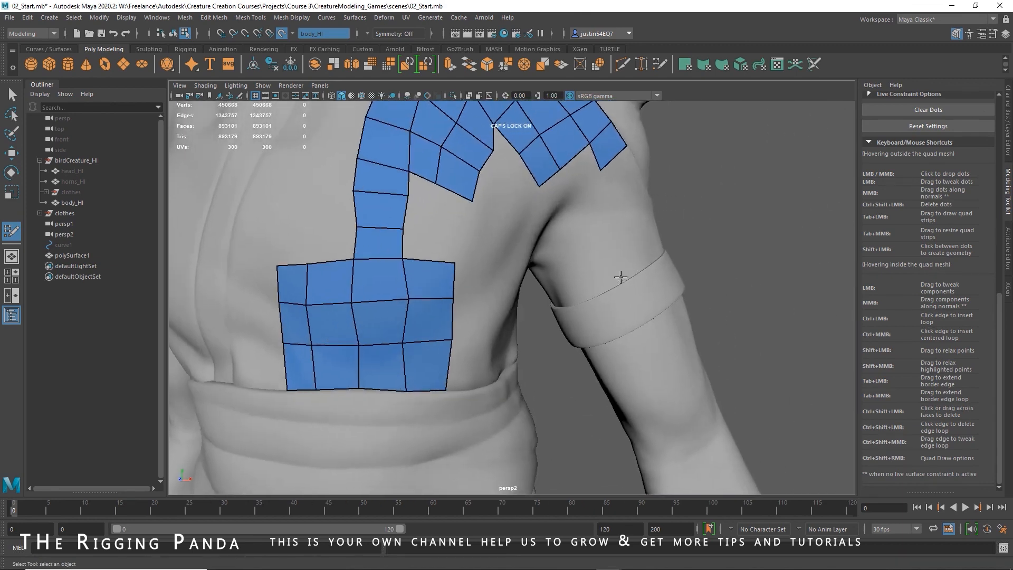
right_click_drag(669, 311, 561, 303, "alt")
left_click_drag(561, 303, 546, 339, "alt")
middle_click_drag(546, 340, 563, 247, "alt")
left_click_drag(573, 304, 559, 283, "alt")
middle_click_drag(560, 283, 547, 372, "alt")
right_click_drag(546, 317, 590, 302, "alt")
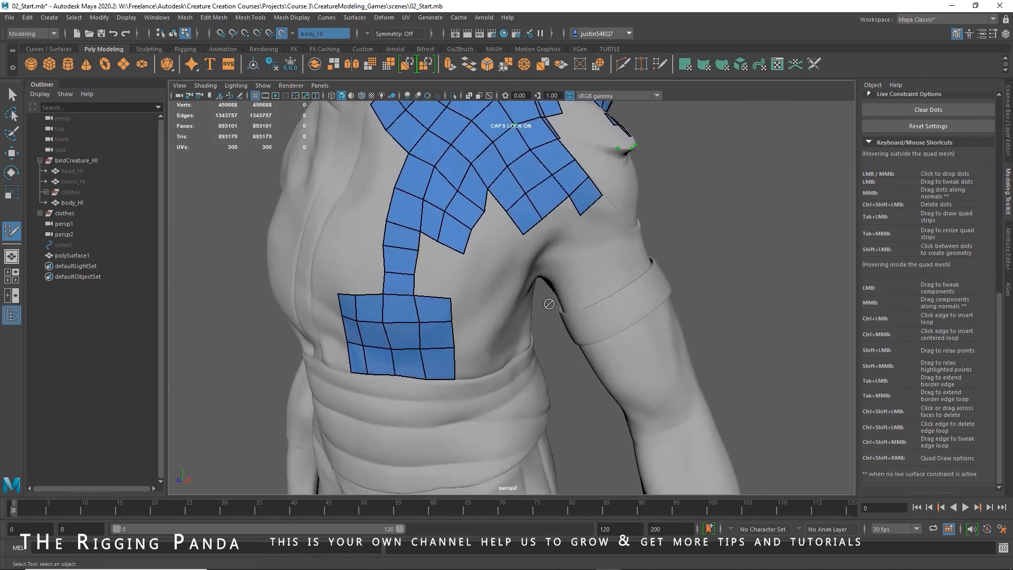
left_click_drag(604, 384, 565, 346, "alt")
right_click_drag(629, 350, 537, 347, "alt")
middle_click_drag(536, 347, 494, 210, "alt")
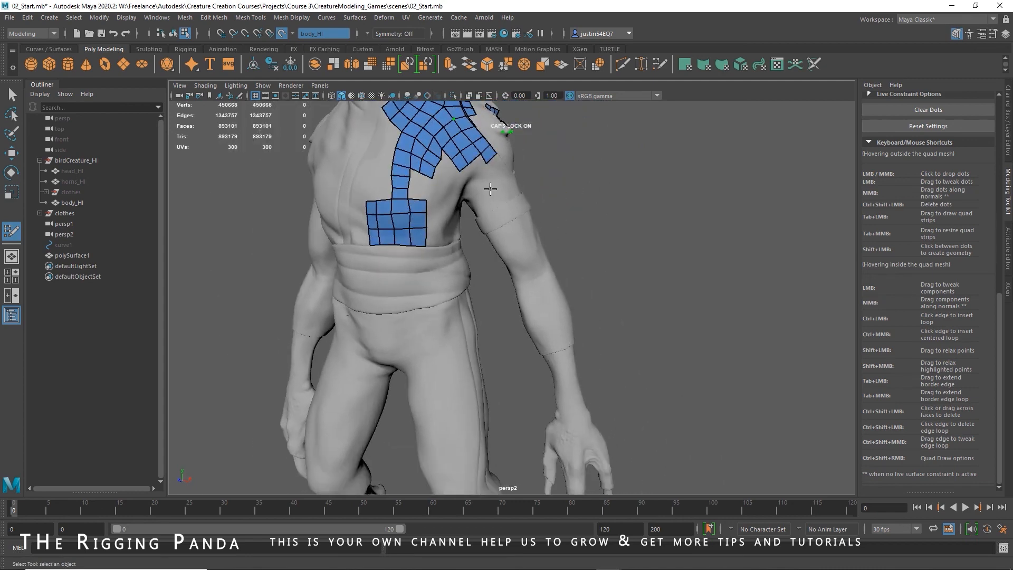